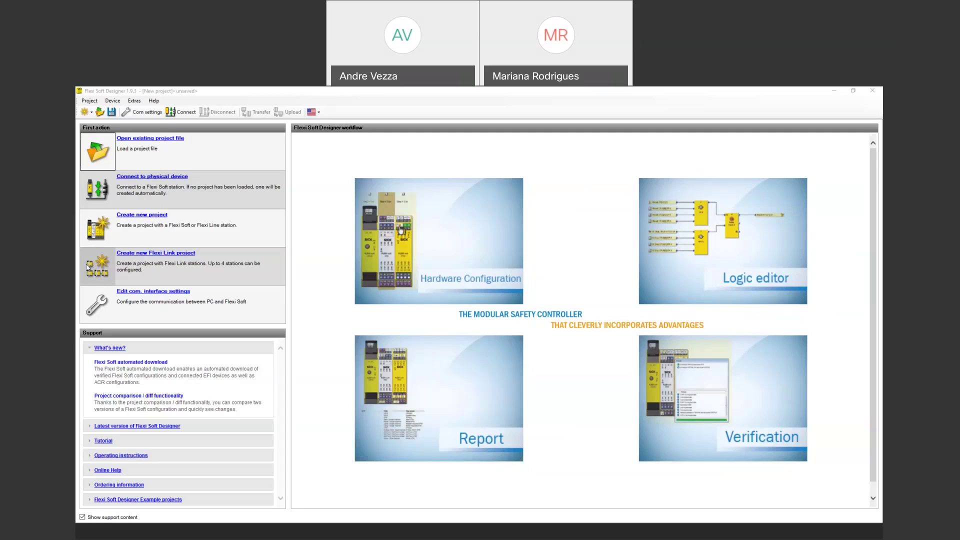
Review the Ethernet TCP/IP profile in the communication interface settings, then close them without changes
click(132, 291)
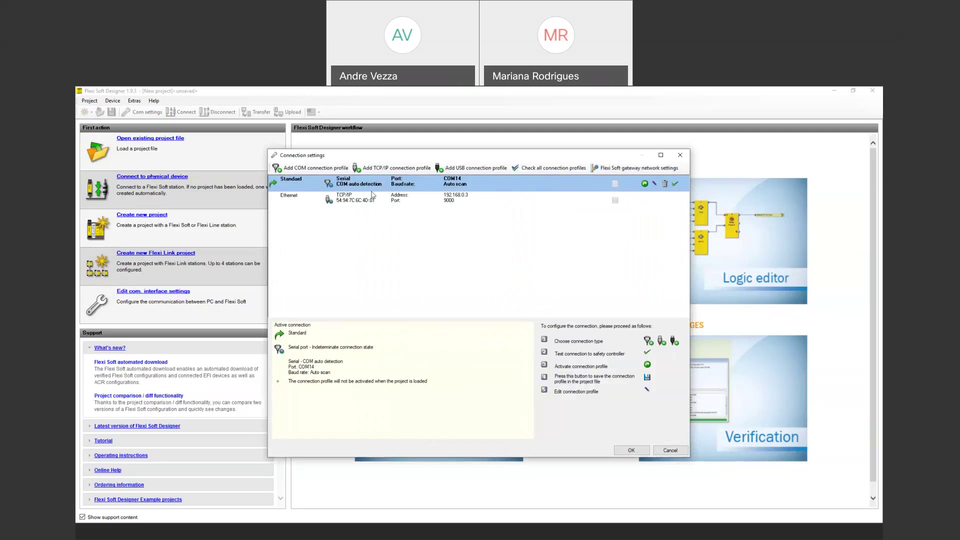
click(367, 197)
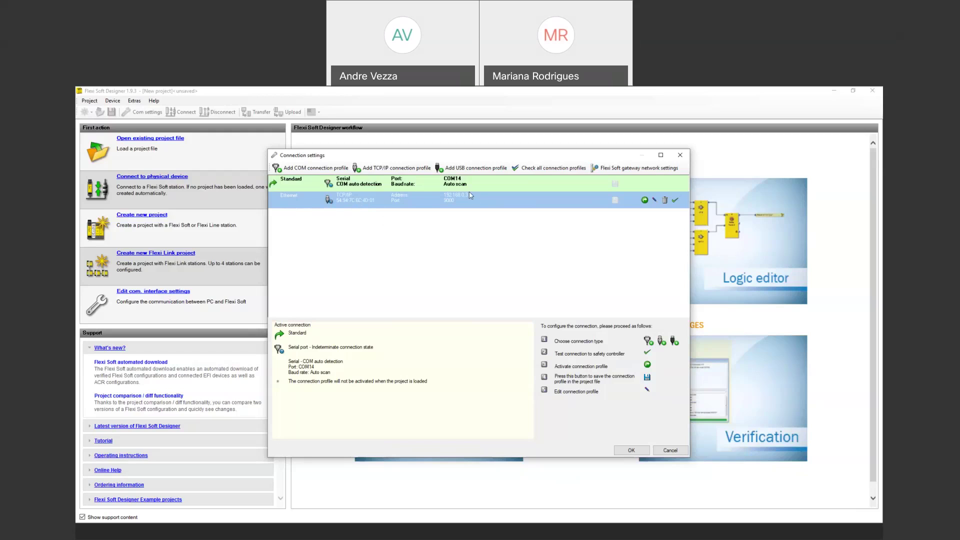
click(682, 157)
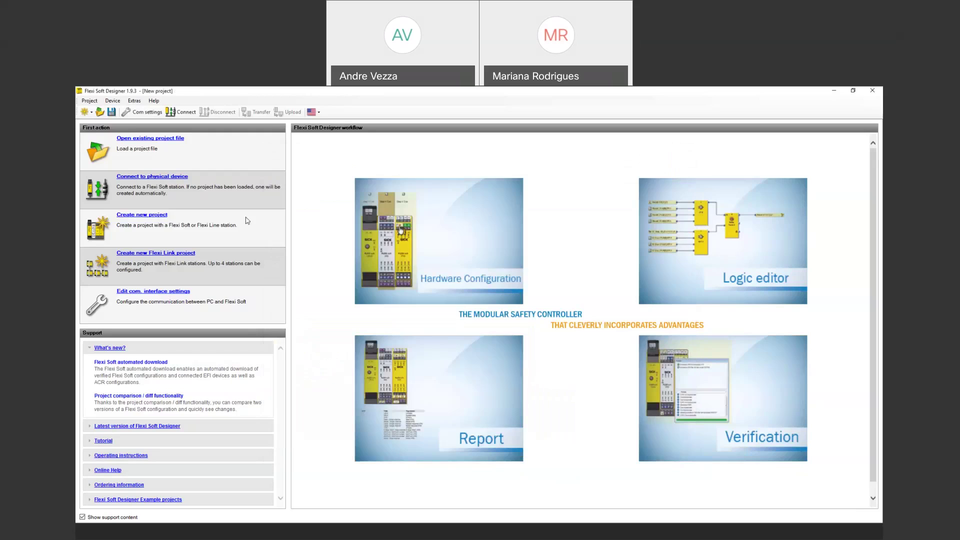
Create a new project and add a CPU0 main module to the hardware configuration
click(158, 218)
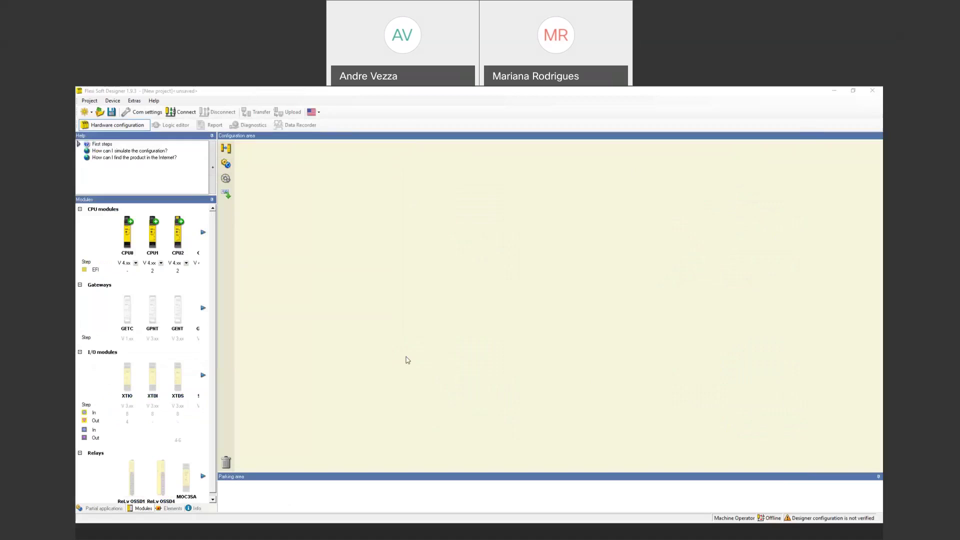
drag(214, 311, 234, 310)
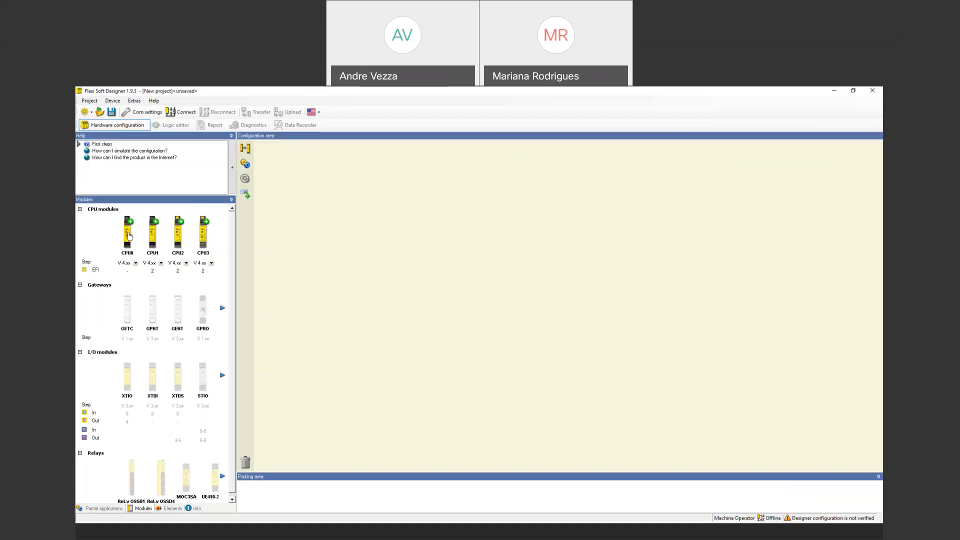
drag(129, 236, 276, 239)
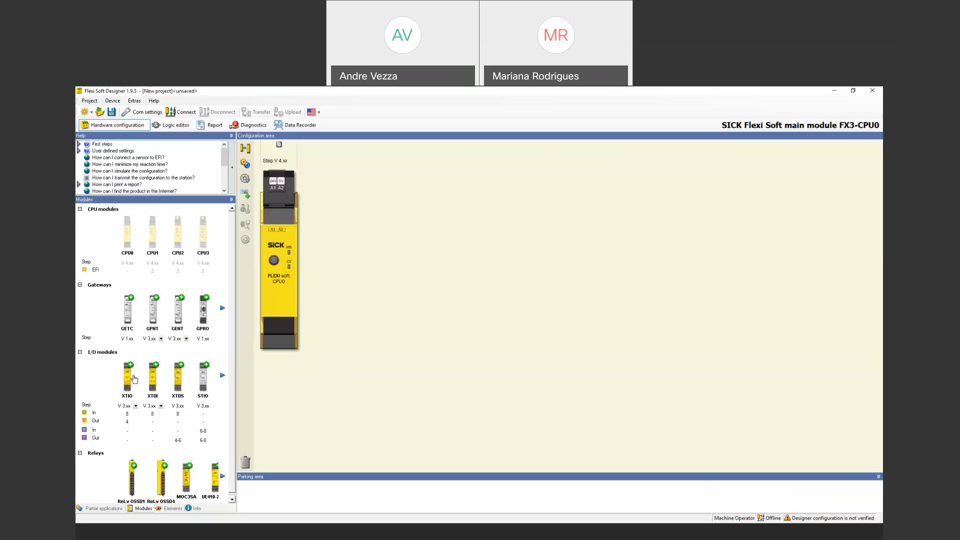
Add XTIO, XTDI, XTDS and STIO expansion modules in that order beside the CPU0
mouse_move(128, 384)
mouse_down()
mouse_move(300, 269)
mouse_move(312, 249)
mouse_up()
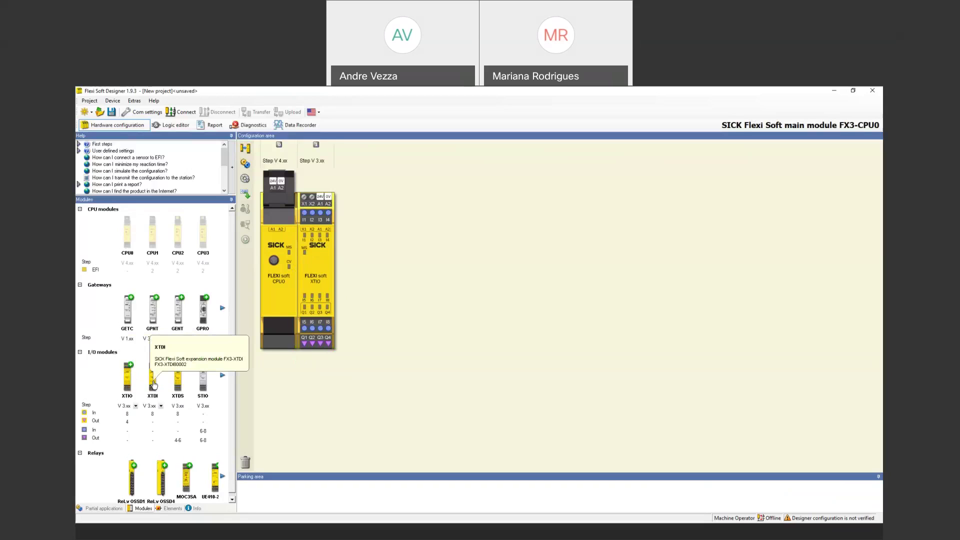
drag(325, 275, 351, 270)
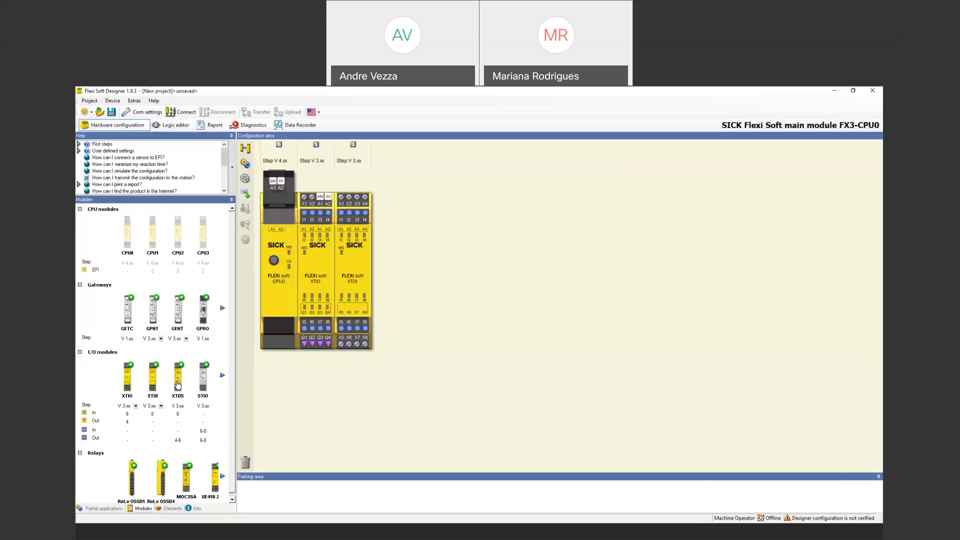
drag(348, 301, 378, 275)
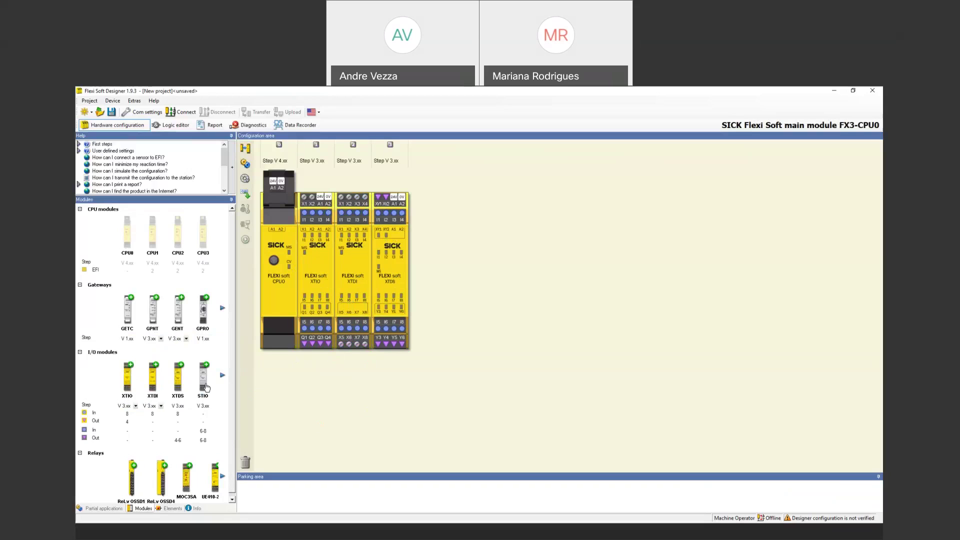
drag(390, 295, 422, 345)
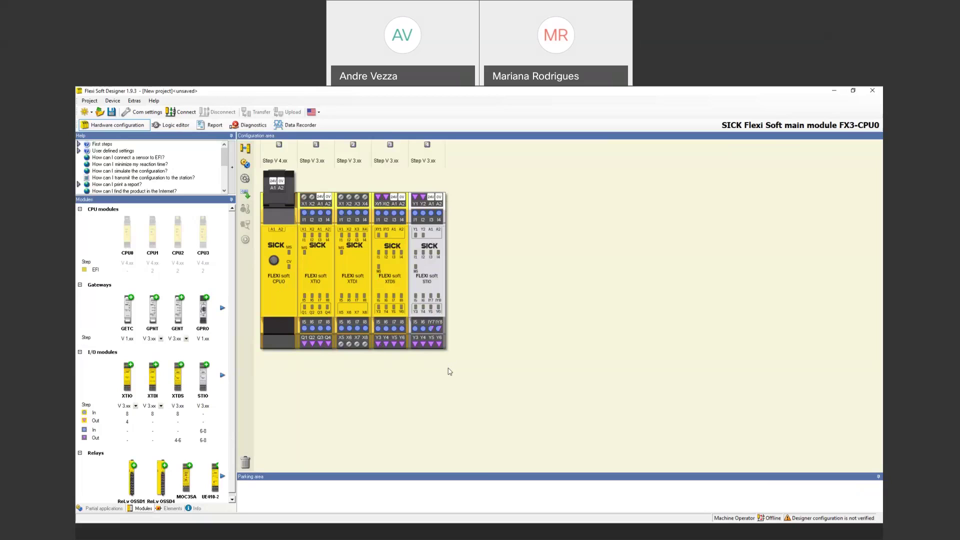
Examine the available control device and electro-sensitive protective device elements
click(171, 509)
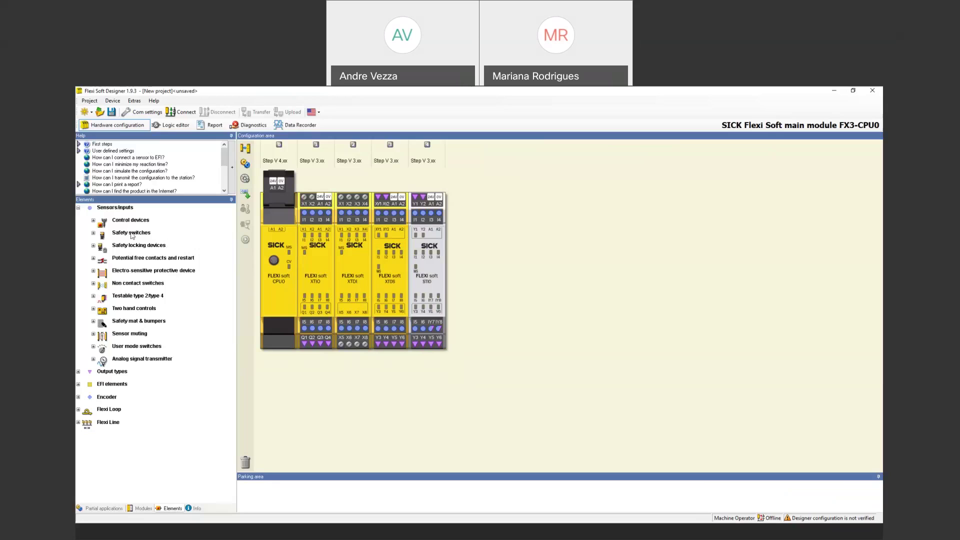
click(93, 221)
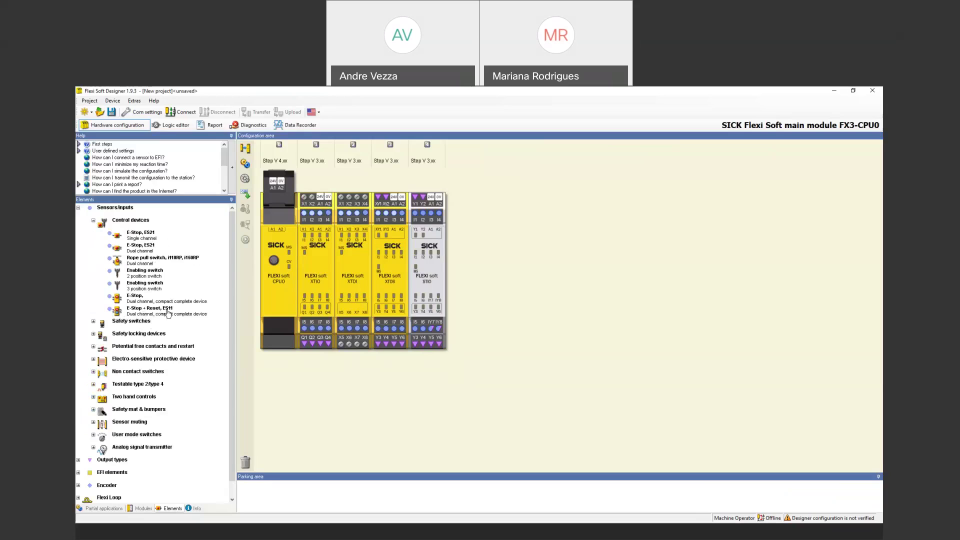
click(93, 358)
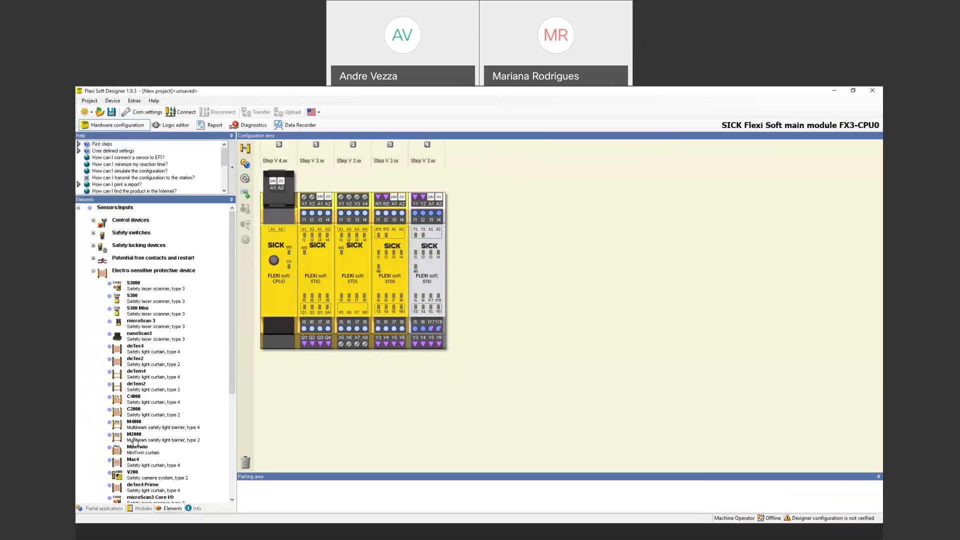
click(93, 272)
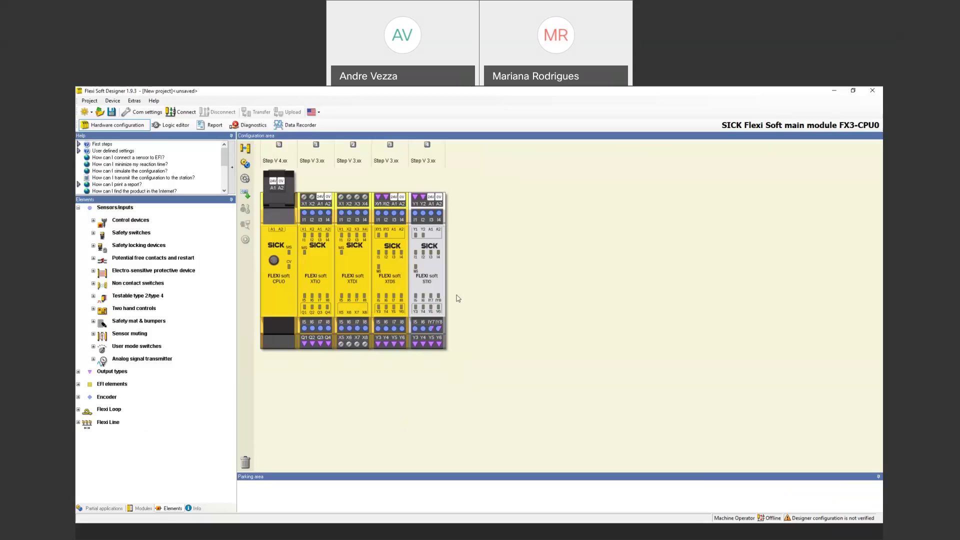
Place a dual-channel E-Stop ES21 on XTIO inputs I1 and I2, and single-channel E-Stops on XTDI inputs I1 and I2
click(94, 220)
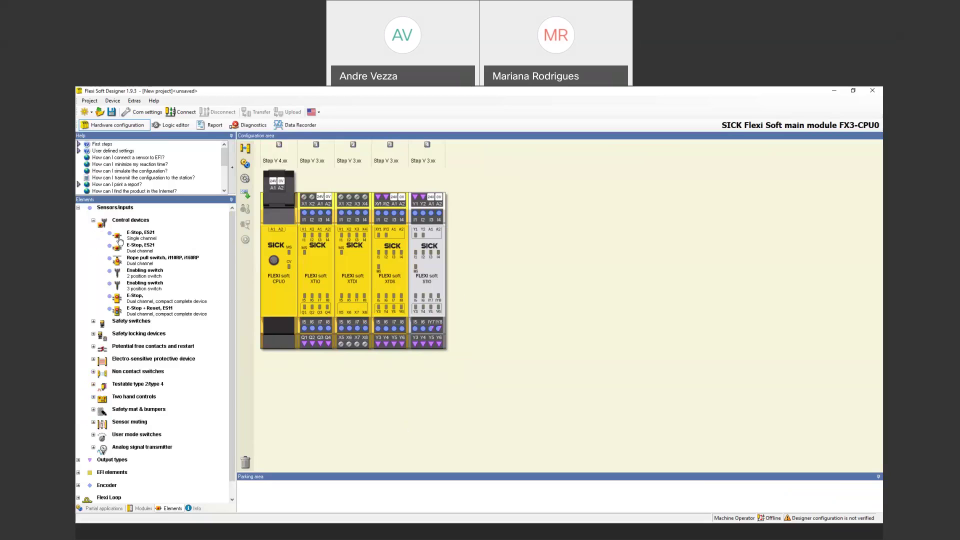
drag(132, 249, 443, 265)
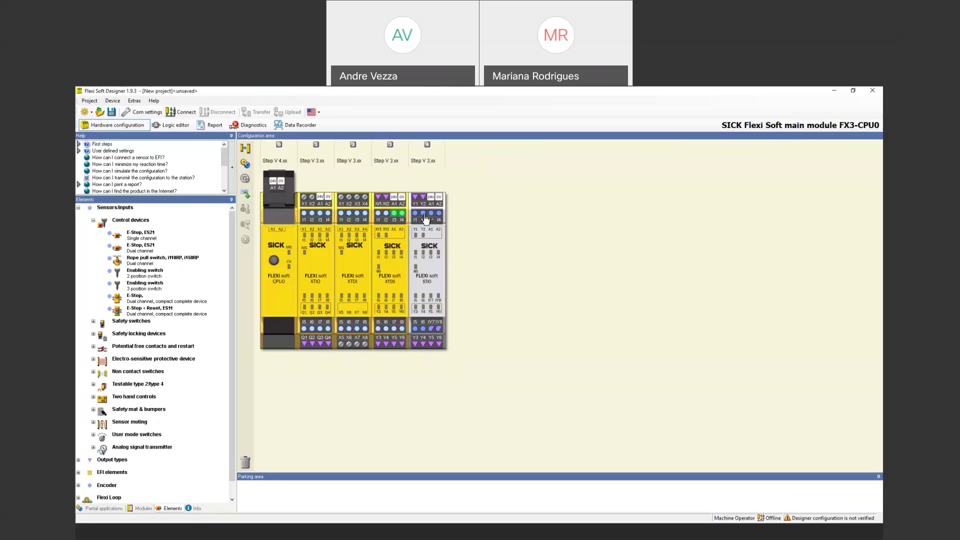
drag(418, 218, 304, 220)
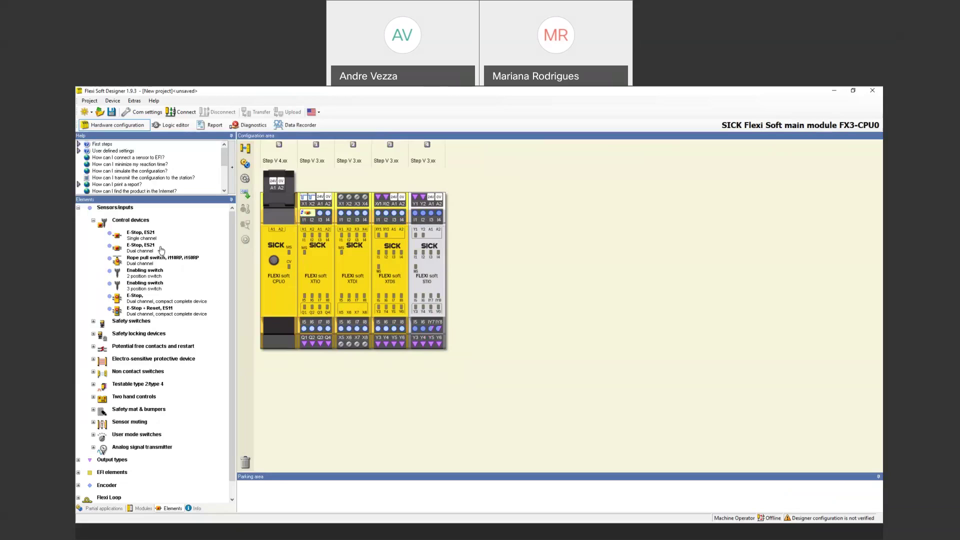
drag(147, 252, 350, 219)
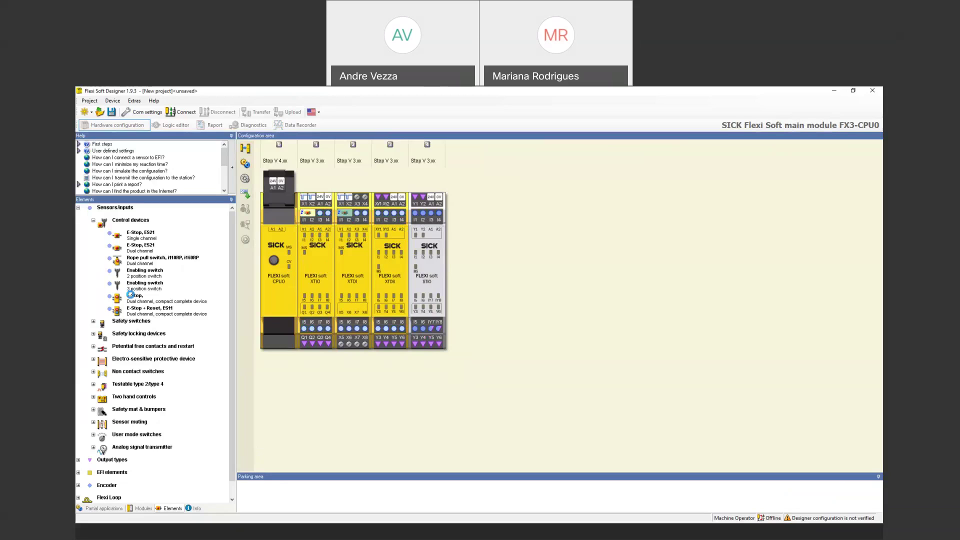
drag(143, 237, 341, 214)
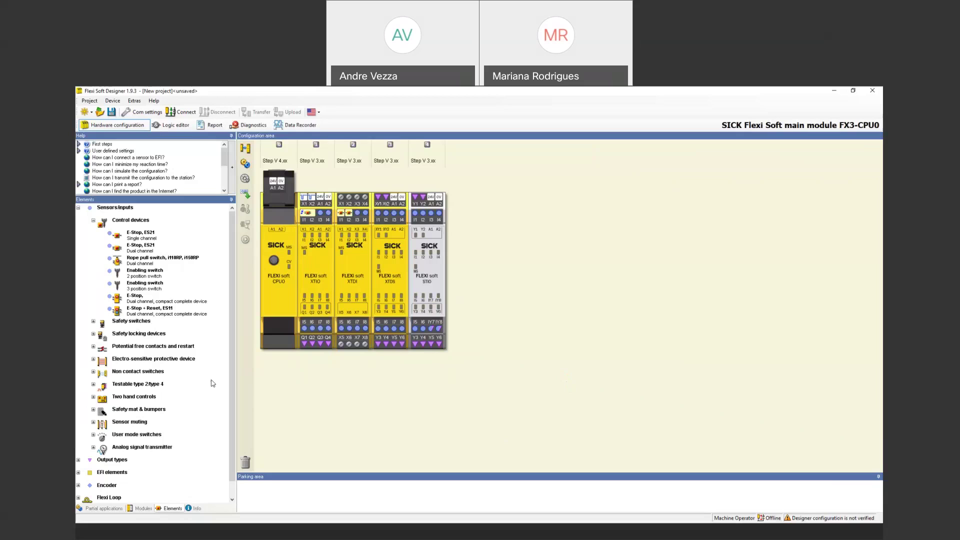
Place a dual-channel safety switch on XTIO inputs I5 and I6 and a nanoScan3 laser scanner on I7 and I8
click(94, 321)
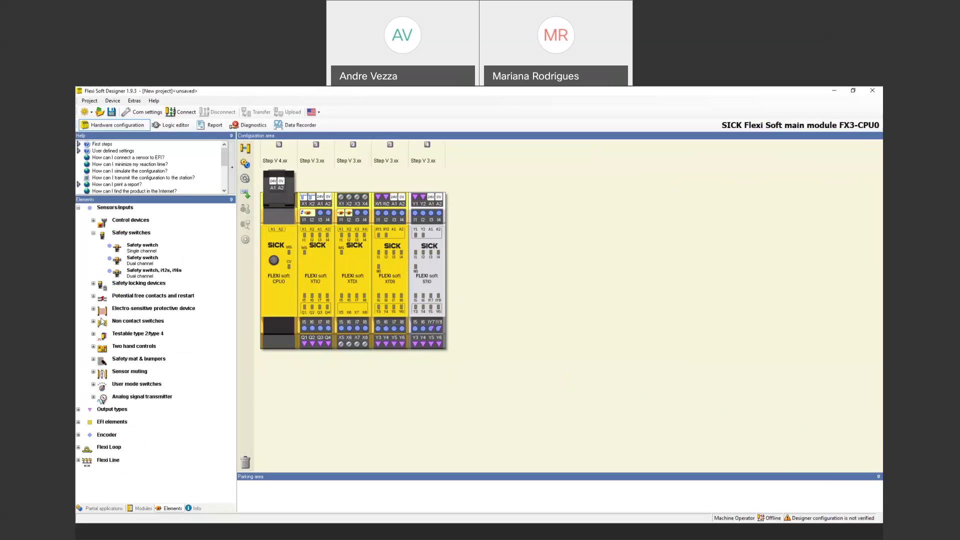
drag(144, 266, 283, 305)
click(93, 308)
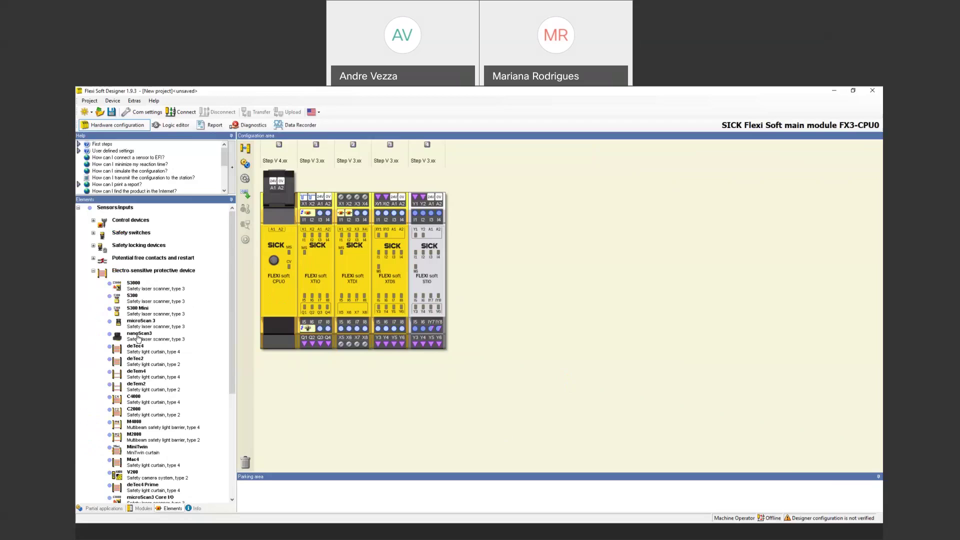
drag(138, 340, 307, 373)
click(93, 271)
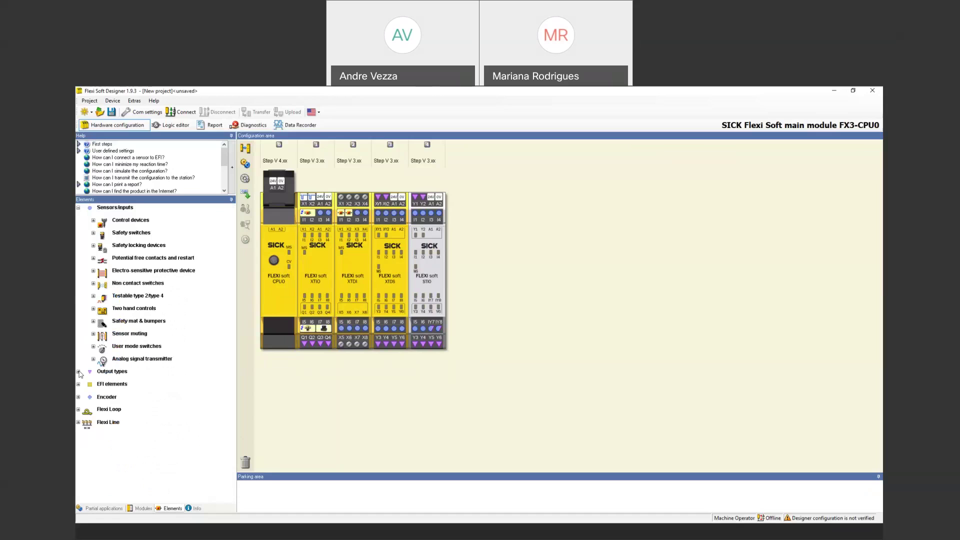
Place a single-channel Lamp on the XTDS module's XY1 terminal and a single-channel Robot on the STIO module's IY8 terminal
click(79, 372)
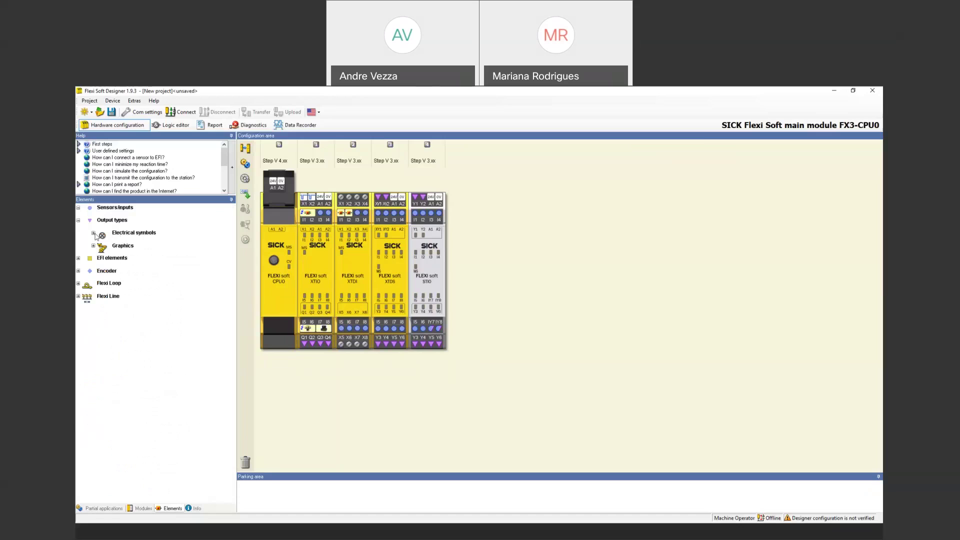
click(93, 246)
drag(131, 338, 383, 201)
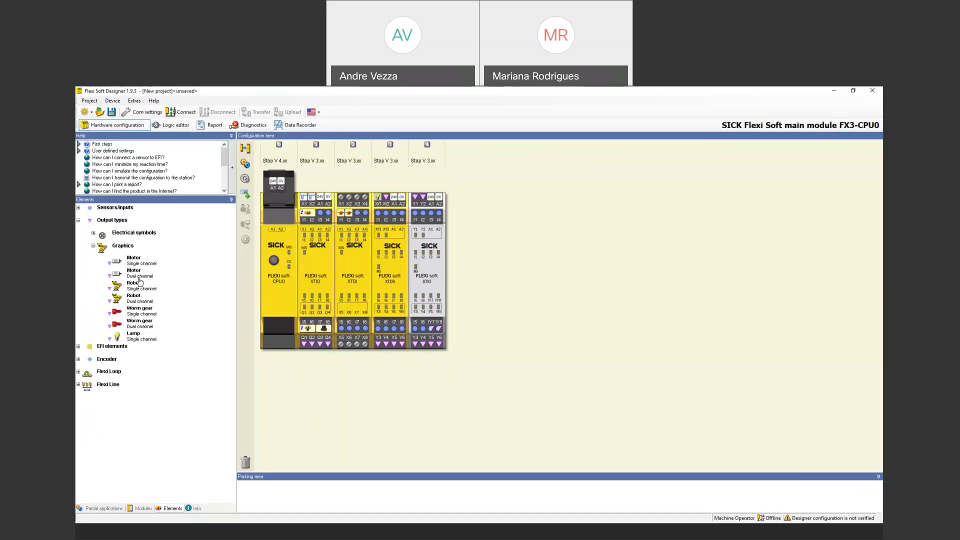
drag(121, 304, 438, 328)
click(78, 221)
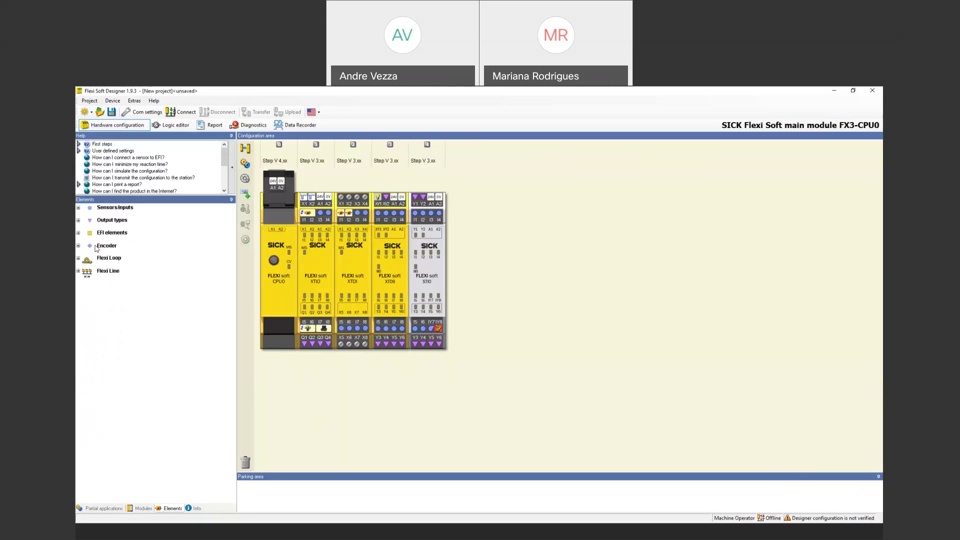
Examine the output elements available as electrical symbols
click(79, 221)
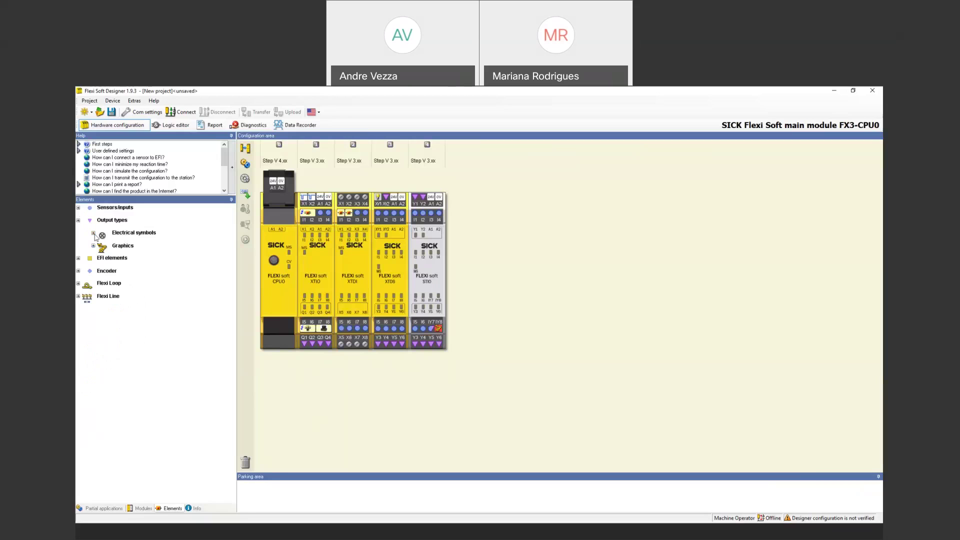
click(92, 233)
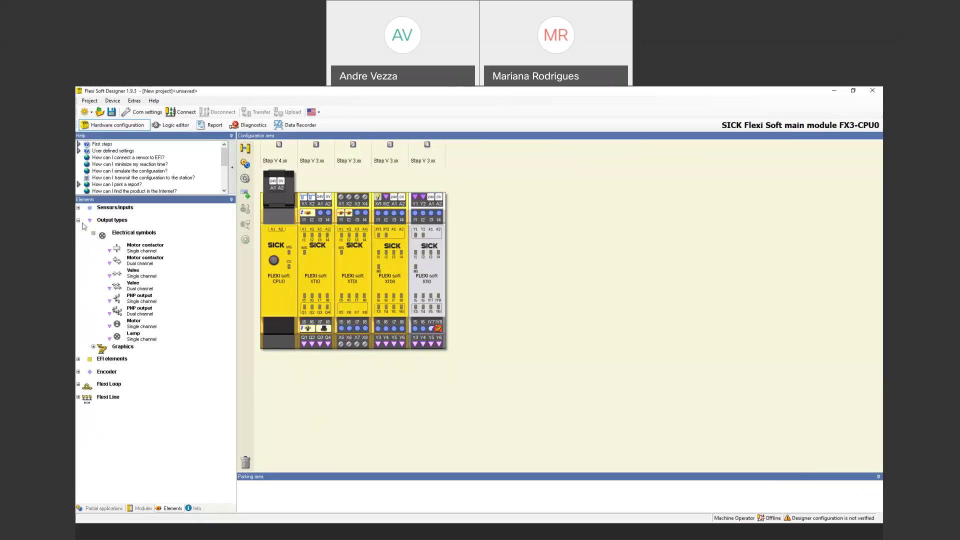
click(78, 220)
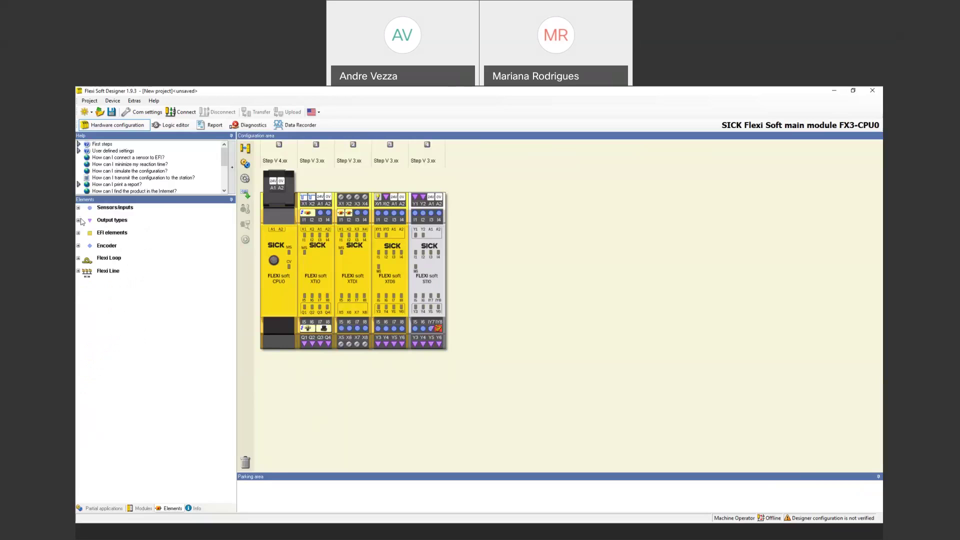
click(78, 221)
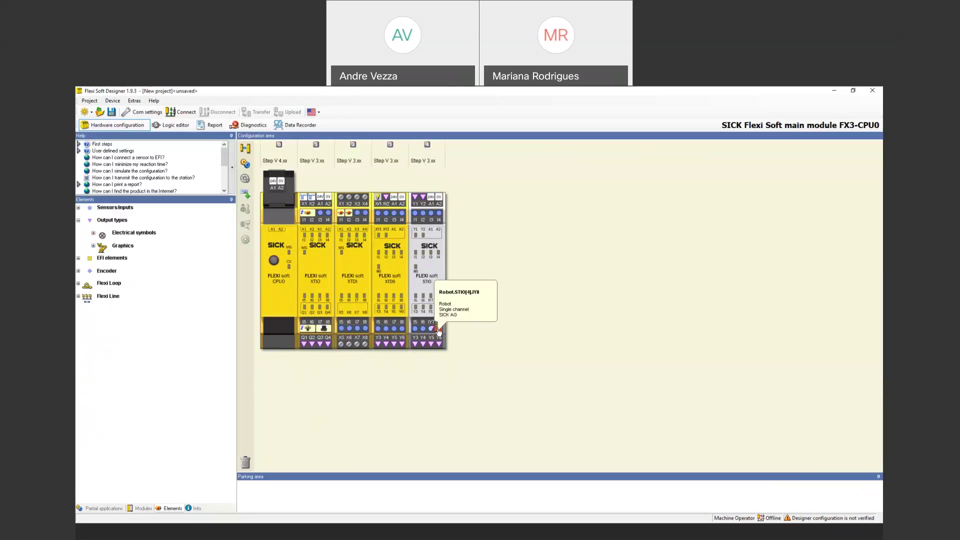
Review the element settings of the Robot on STIO terminal IY8 and cancel without changes
double_click(438, 330)
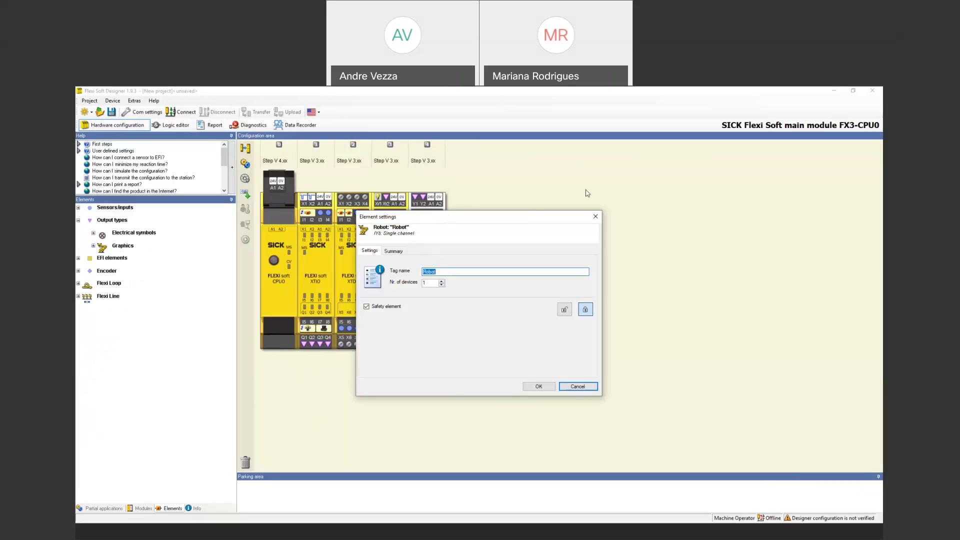
drag(451, 219, 588, 193)
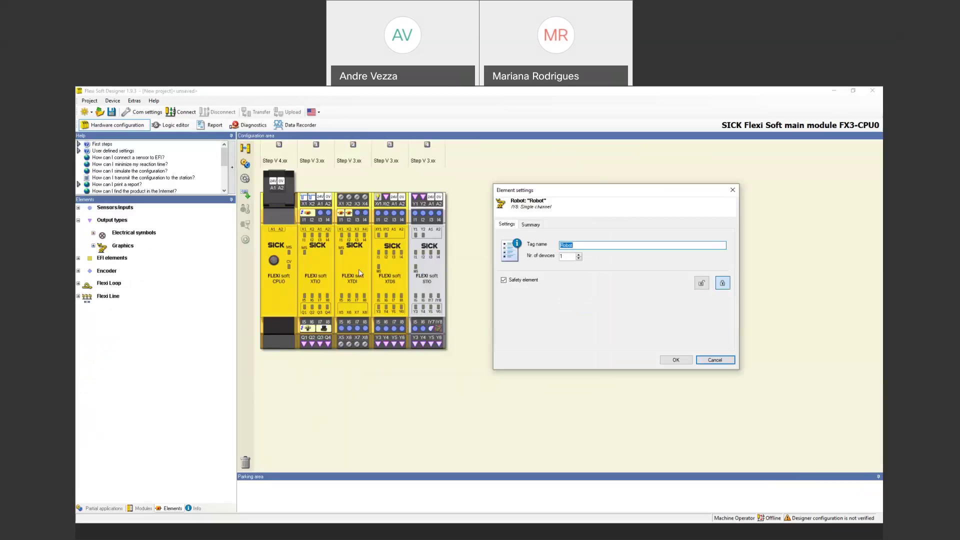
click(714, 360)
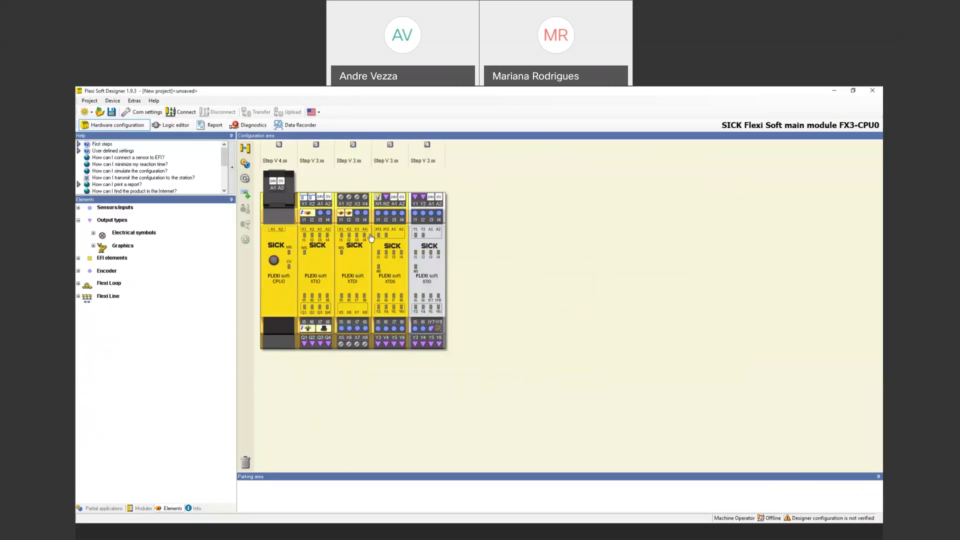
Review the element settings of the dual-channel E-Stop ES21 on the XTIO module, including its filters and discrepancy time
double_click(311, 217)
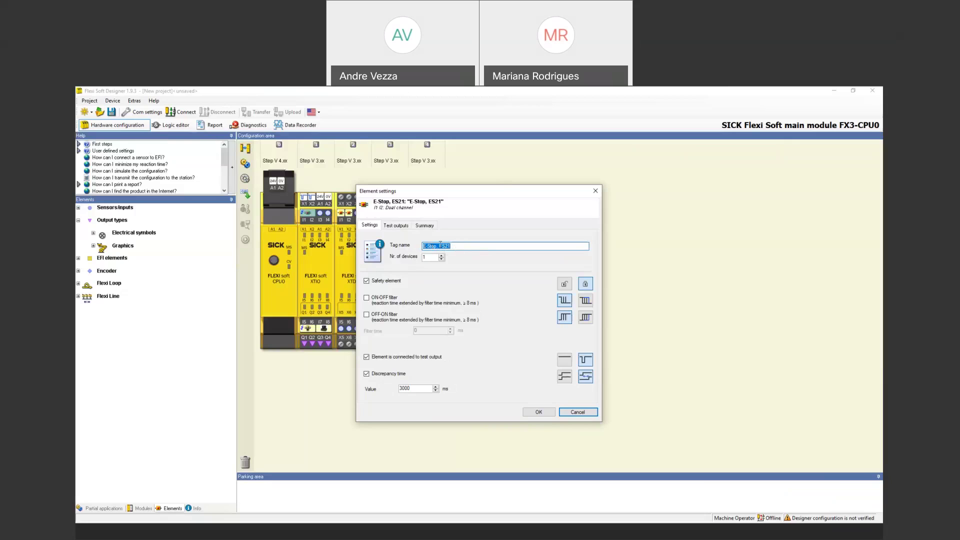
click(432, 258)
click(596, 192)
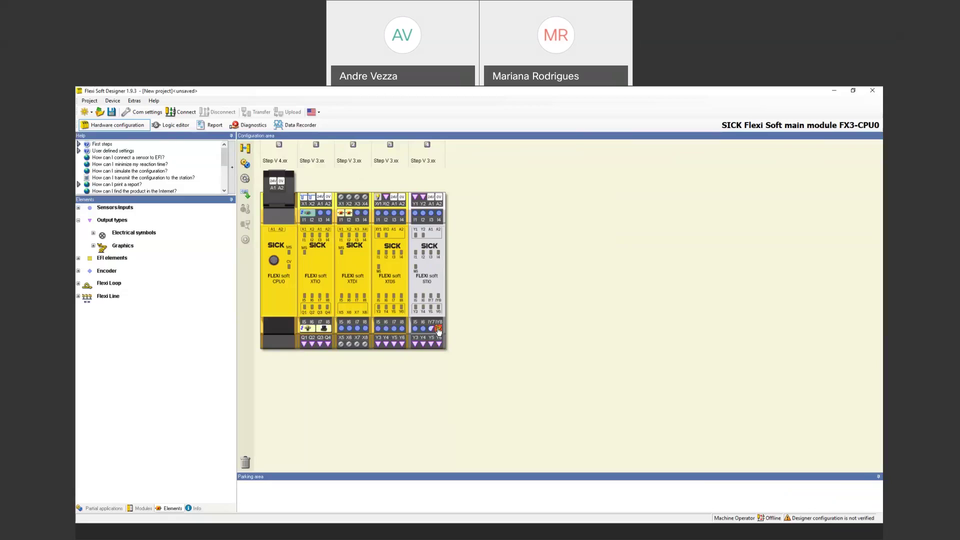
Turn off the Safety element option for the Robot on STIO terminal IY8
double_click(438, 330)
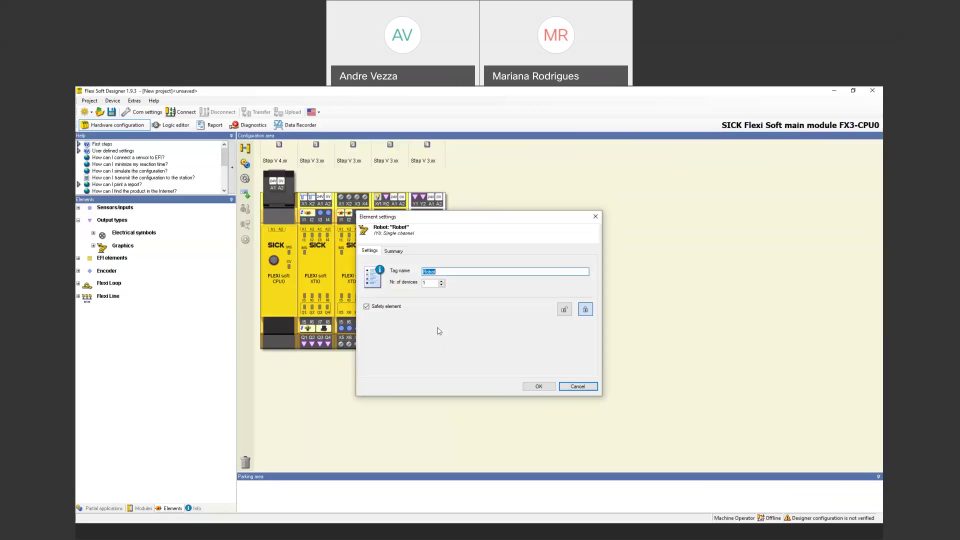
click(367, 307)
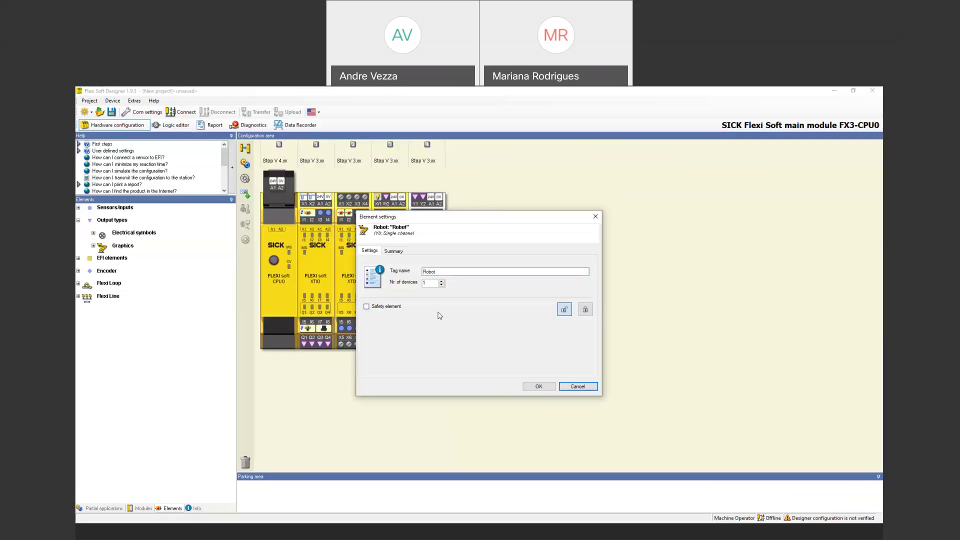
click(535, 388)
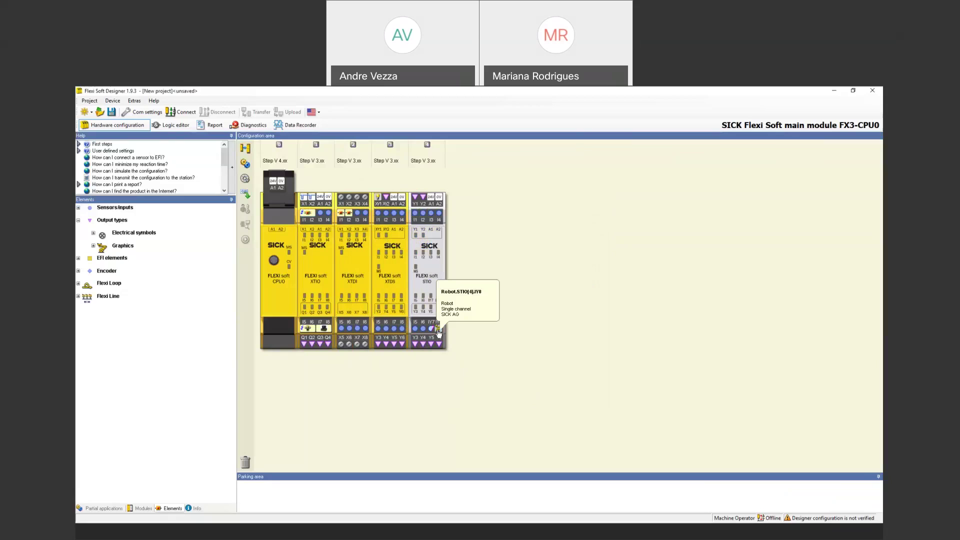
Place a Single channel NO contact from the potential free contacts on the STIO module's IY7 terminal
click(78, 208)
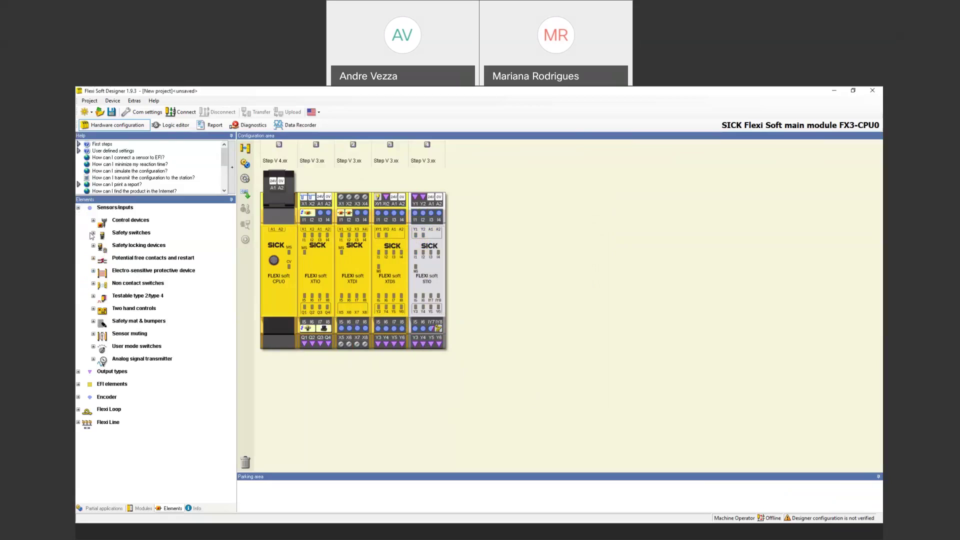
click(93, 259)
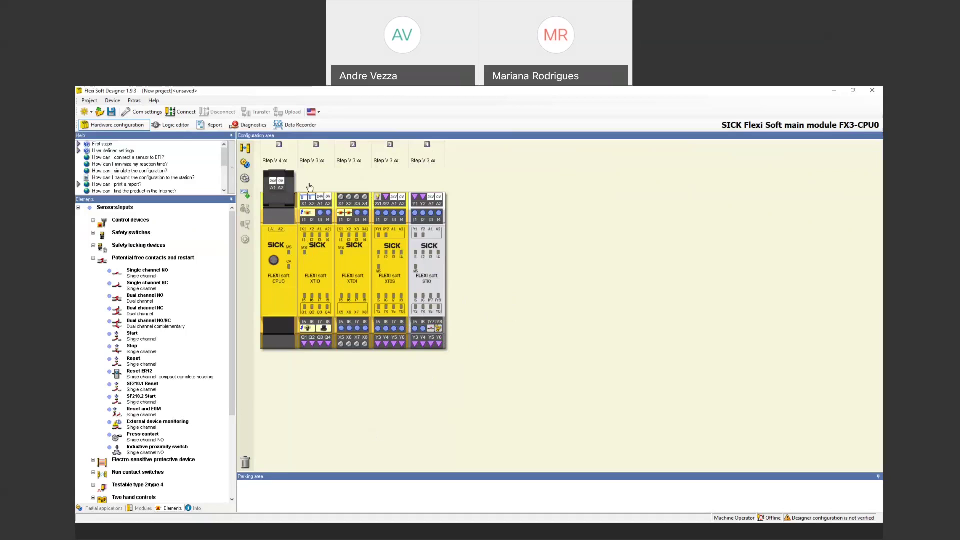
Place the XTIO inputs E-Stop ES21, Safety switch and nanoScan3 on Page 1 of the logic editor
click(175, 126)
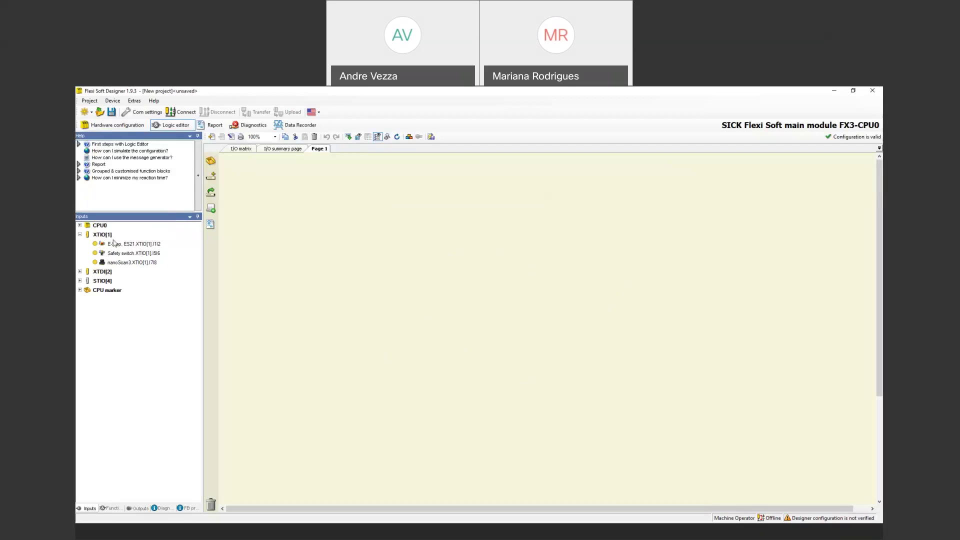
drag(112, 245, 287, 205)
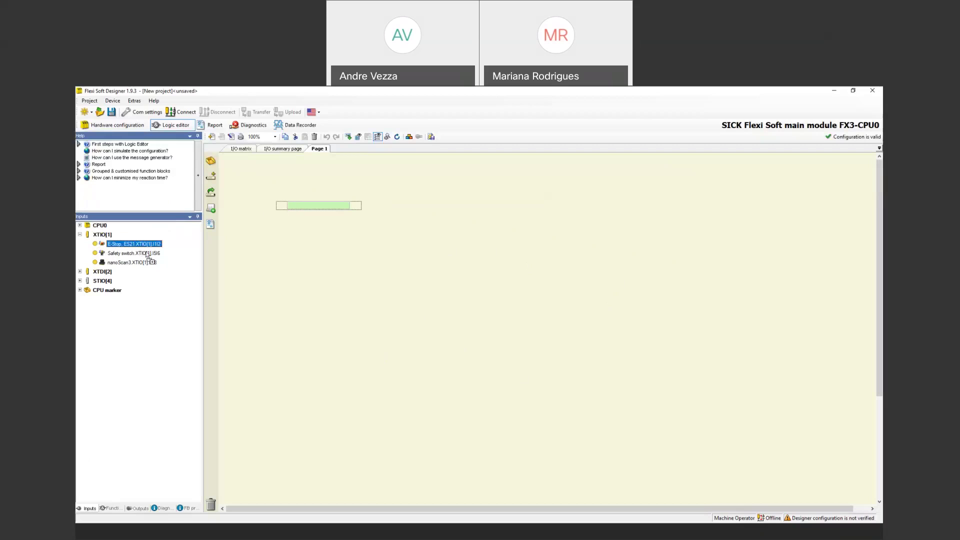
drag(148, 254, 297, 233)
drag(142, 263, 311, 258)
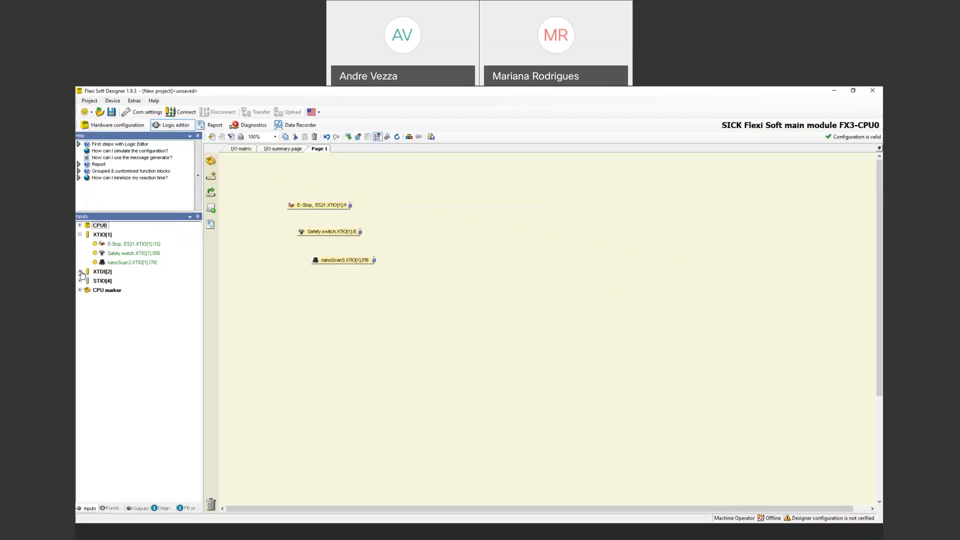
Add the two E-Stop ES21 inputs of the XTDI module, I1 and I2, below the nanoScan3 on the logic page
click(119, 125)
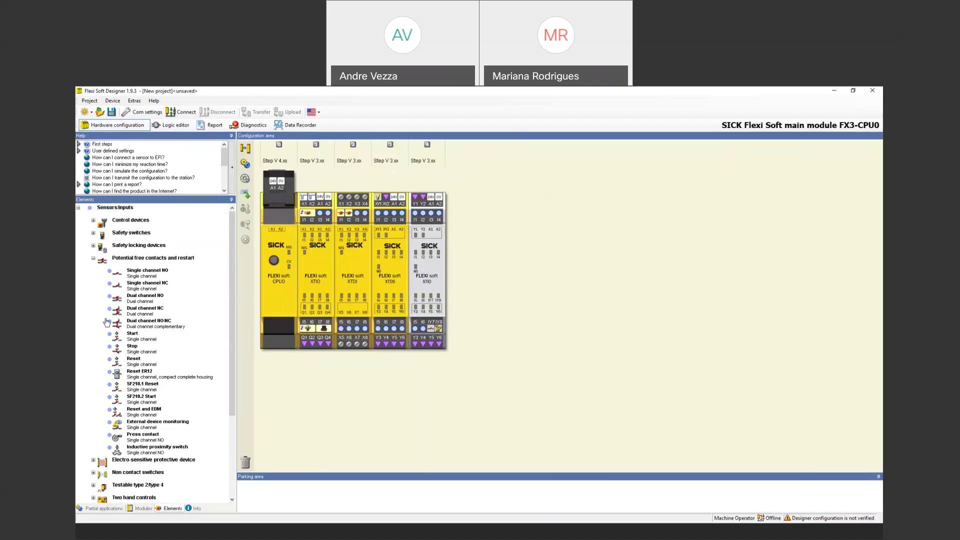
click(180, 128)
click(80, 271)
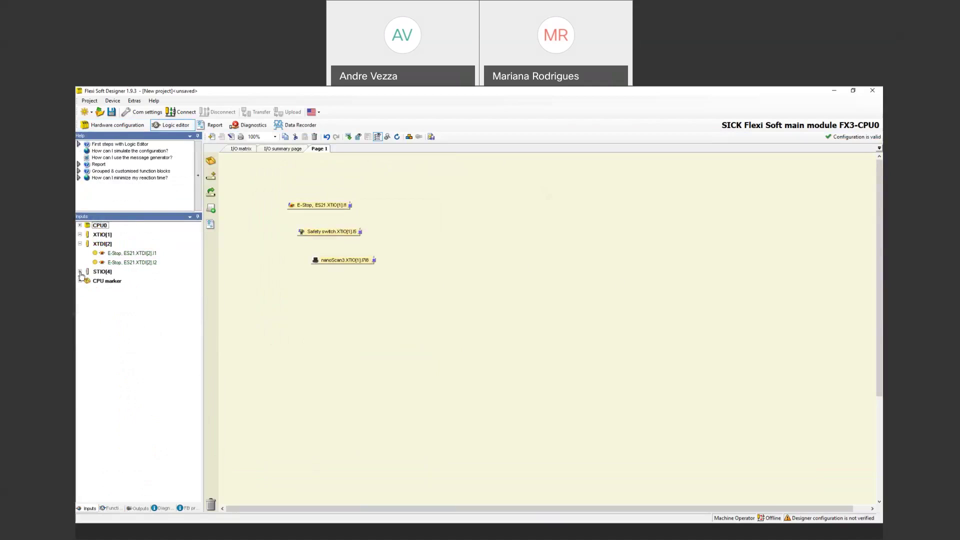
drag(115, 253, 283, 296)
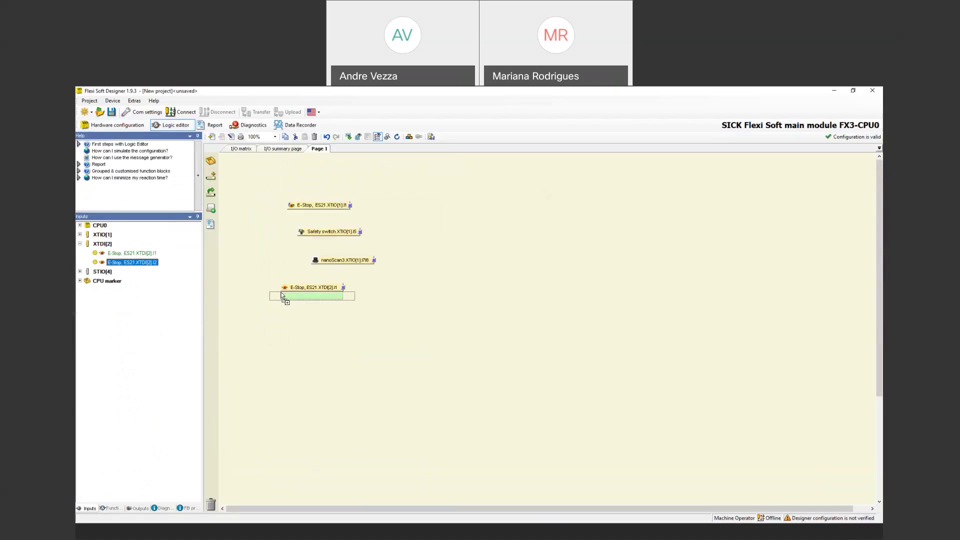
drag(281, 296, 231, 344)
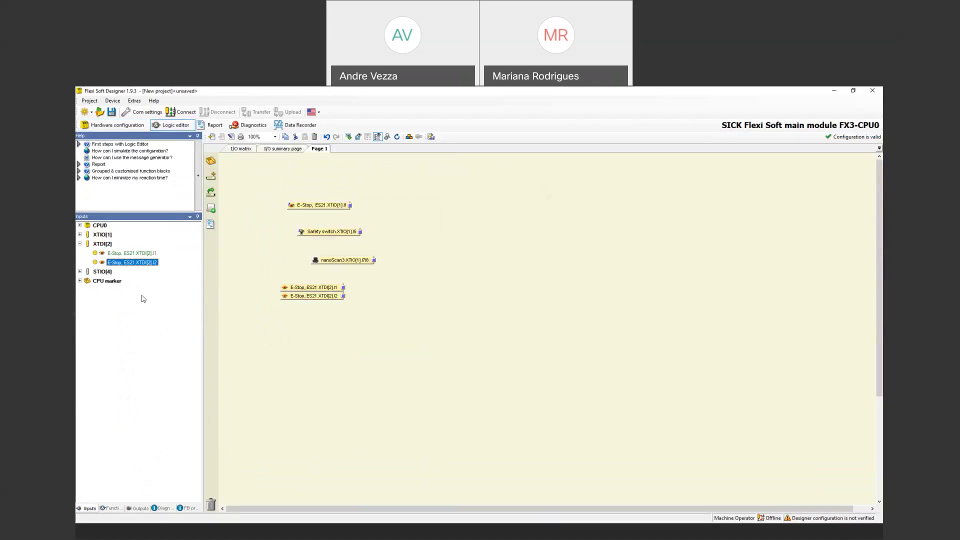
Add the STIO module's Single channel NO input near the upper edge of the logic page
click(80, 272)
click(118, 263)
drag(118, 269, 413, 199)
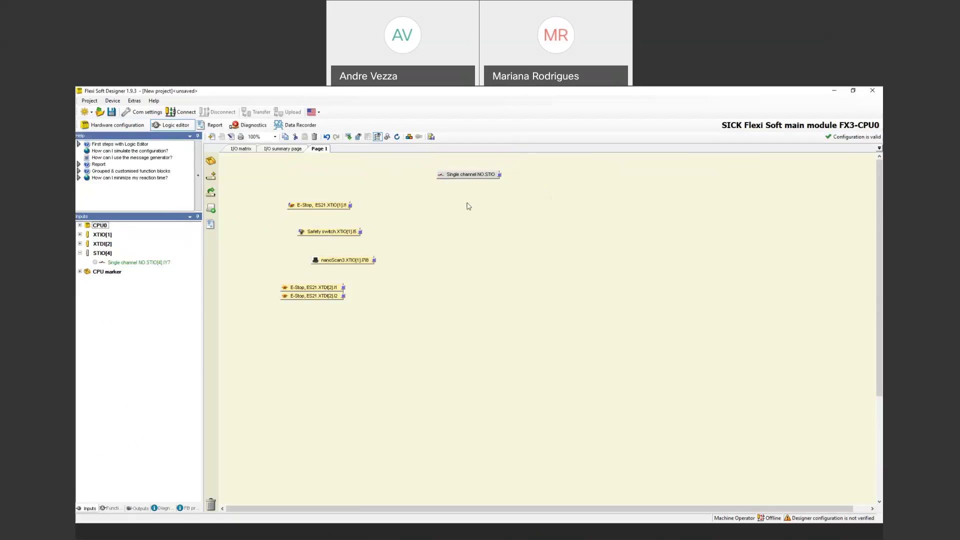
mouse_move(449, 175)
Place the XTDS Lamp output and the STIO Robot output on the logic page, opposite the inputs
click(139, 508)
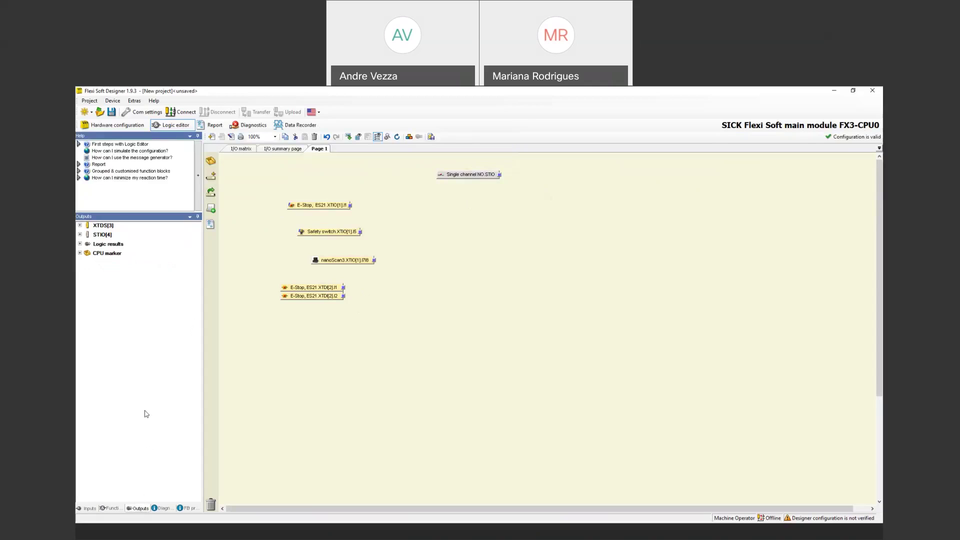
click(80, 225)
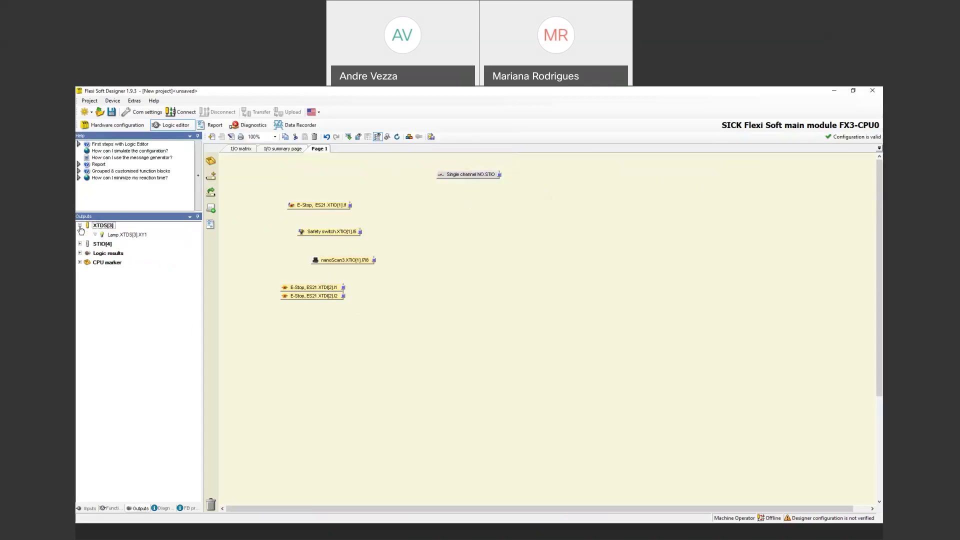
drag(105, 235, 715, 310)
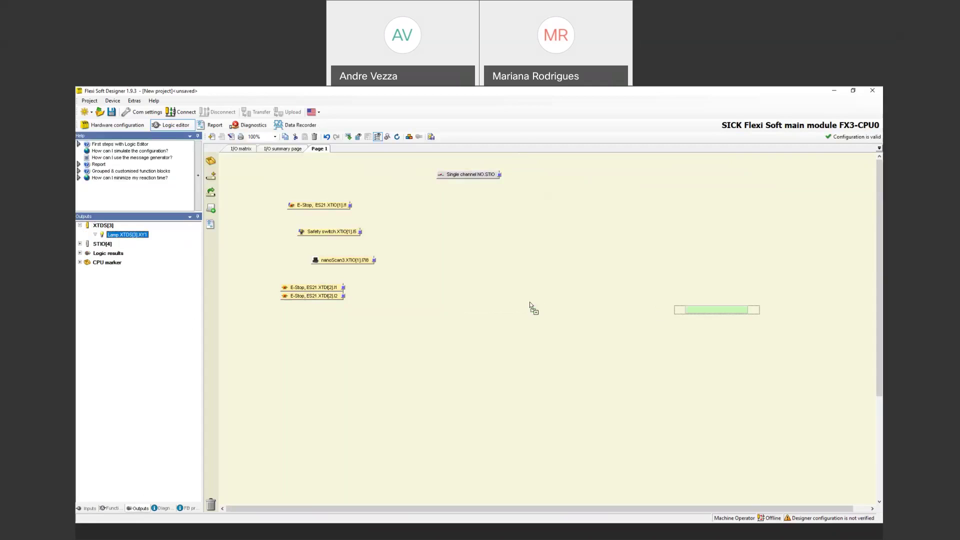
click(80, 244)
drag(120, 243, 527, 401)
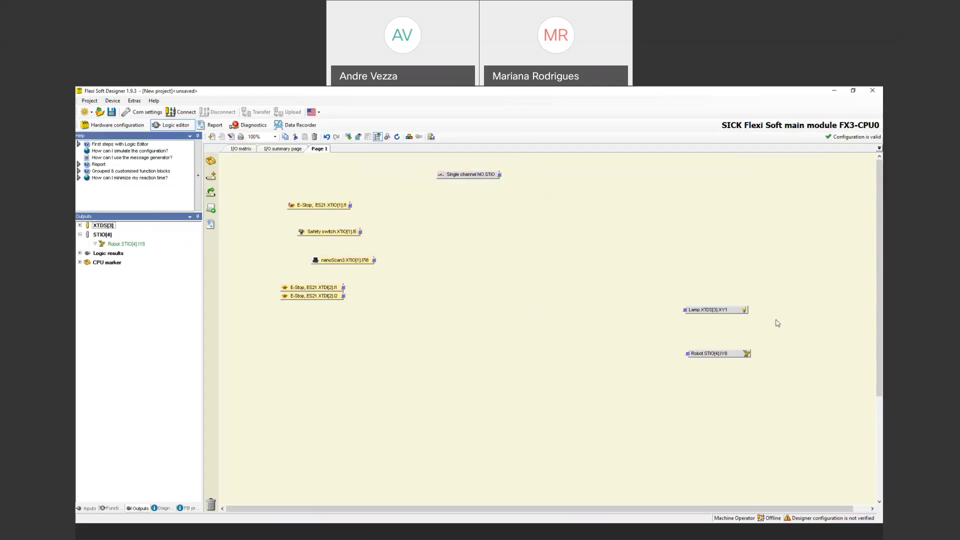
Place a dual-channel PNP output on the XTIO module's Q1 and Q2 terminals in the hardware configuration
click(128, 129)
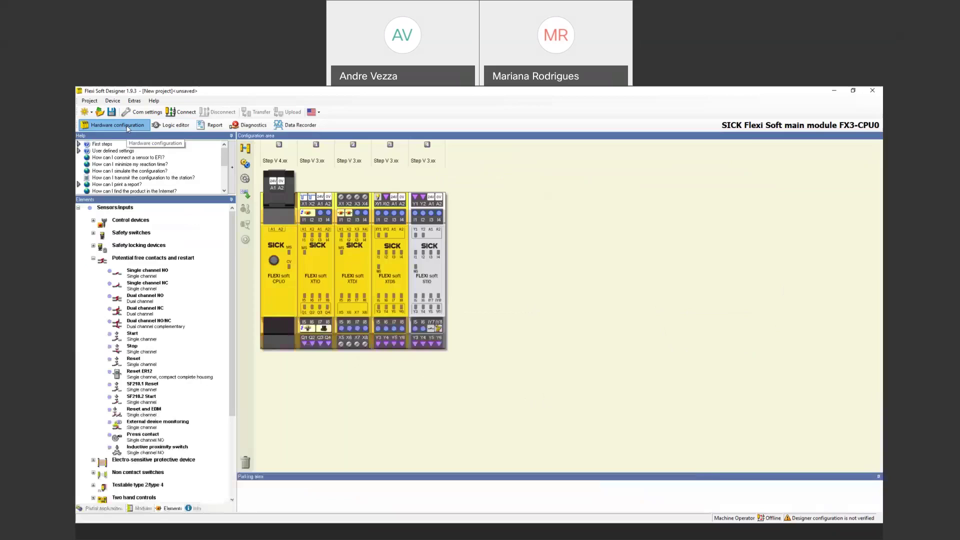
click(78, 208)
click(78, 220)
click(93, 233)
drag(126, 266, 305, 348)
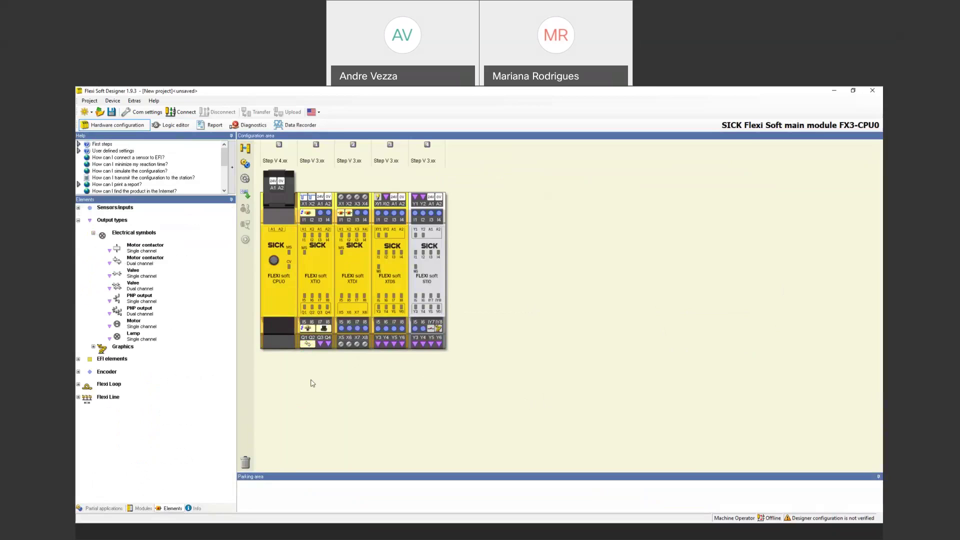
drag(309, 347, 246, 459)
Add the XTIO PNP output on Q1Q2 to the logic page above the Lamp output
click(167, 131)
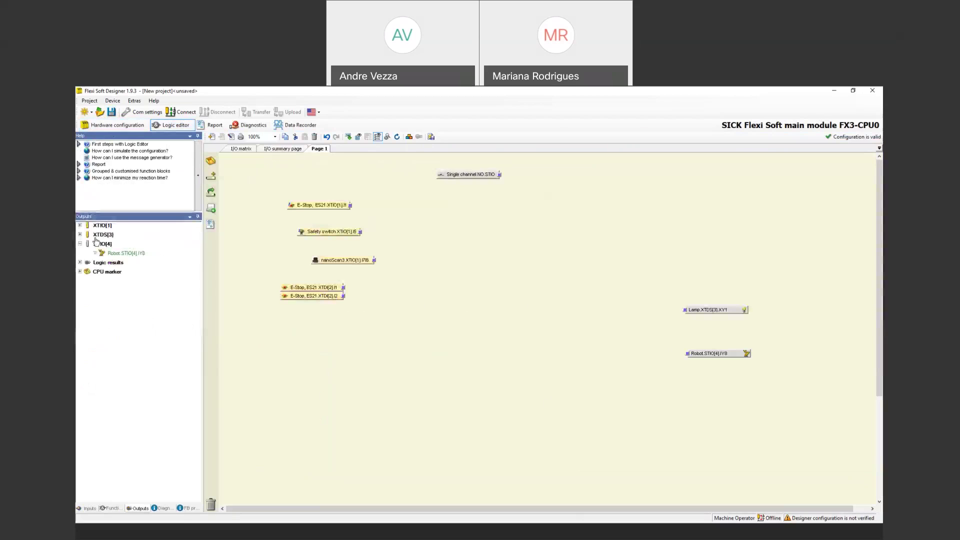
click(80, 226)
drag(111, 235, 782, 250)
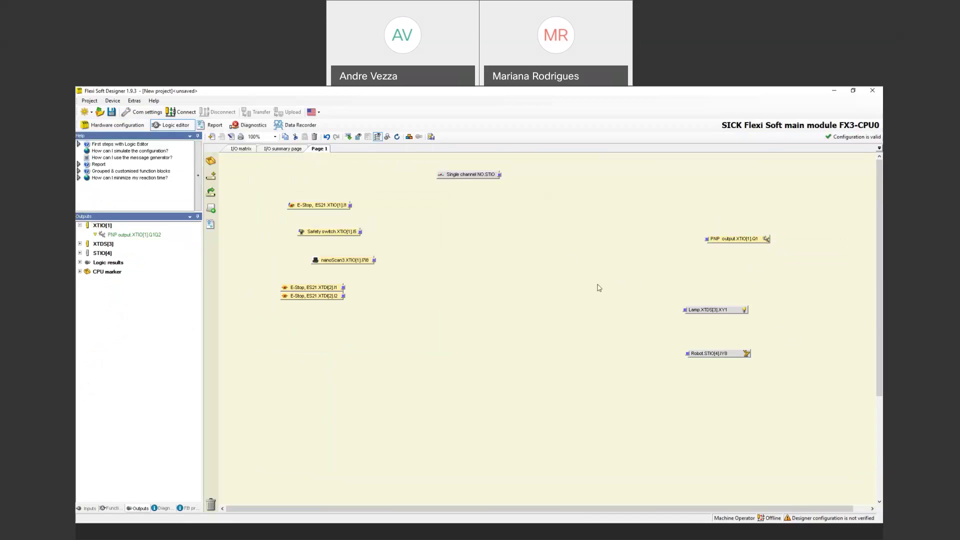
Arrange the XTIO and XTDI inputs in a spaced column, ordered E-Stop, Safety switch, nanoScan3 and the two XTDI E-Stops
drag(340, 234, 336, 249)
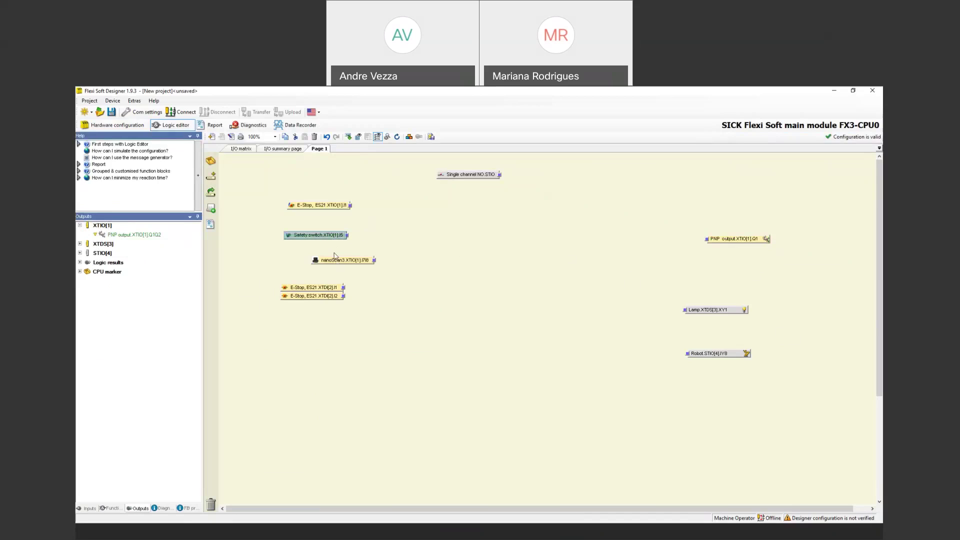
drag(335, 256, 353, 324)
drag(325, 291, 328, 373)
click(381, 297)
click(293, 257)
drag(293, 255, 287, 306)
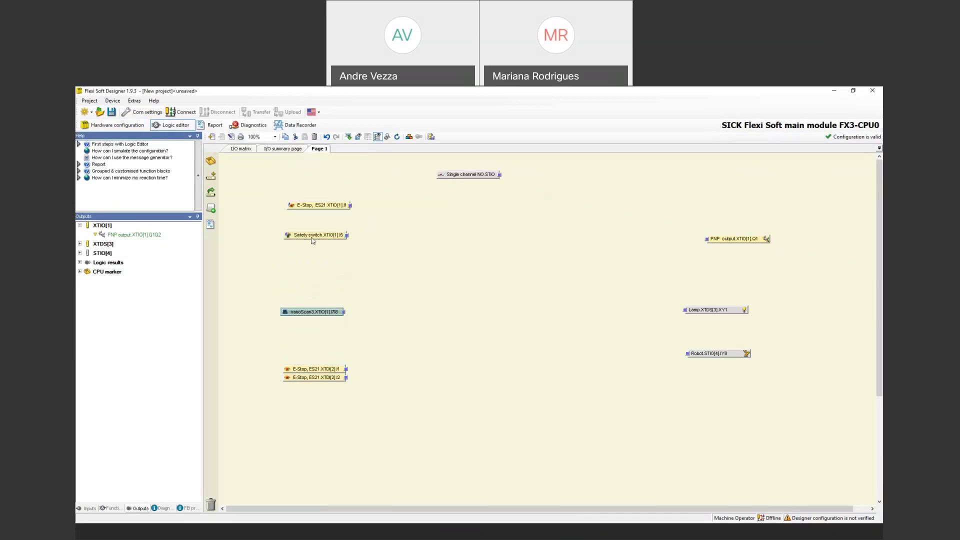
drag(312, 241, 312, 273)
drag(323, 205, 315, 220)
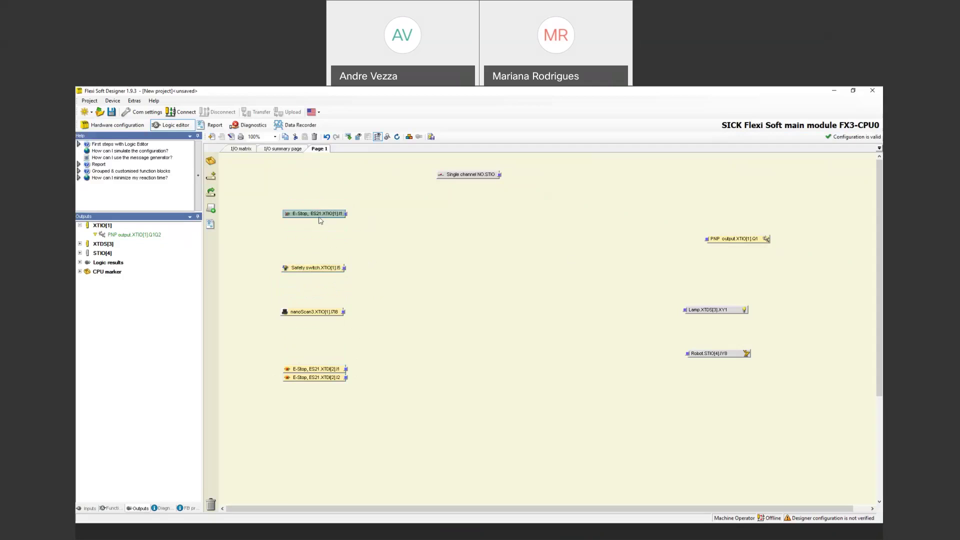
Examine the function blocks available under Logic, Start/Edge, EDM/Output blocks and Muting/Press
click(112, 508)
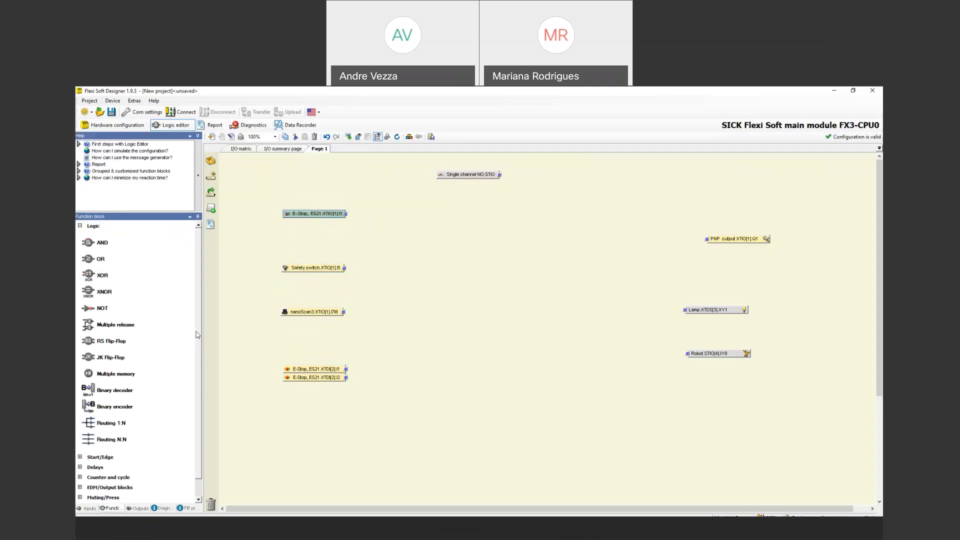
click(79, 226)
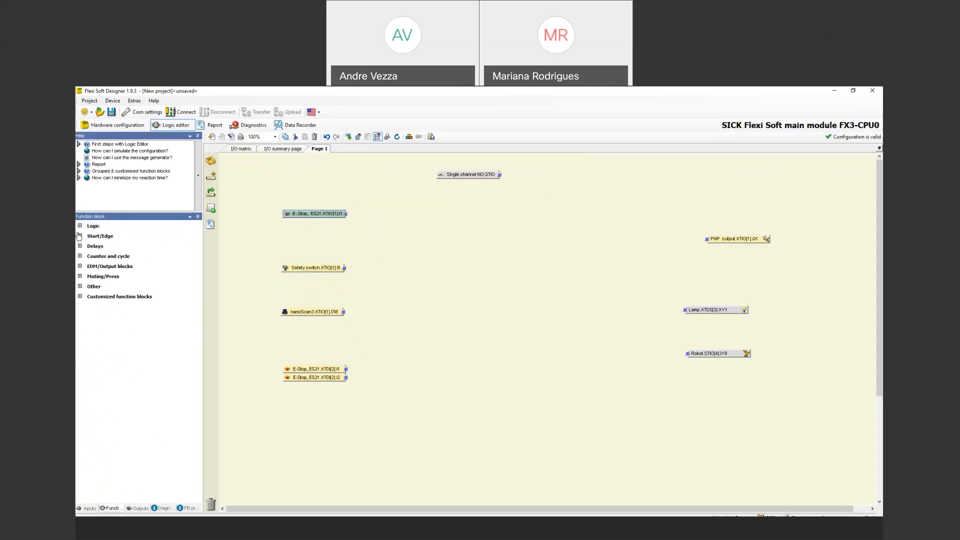
click(79, 236)
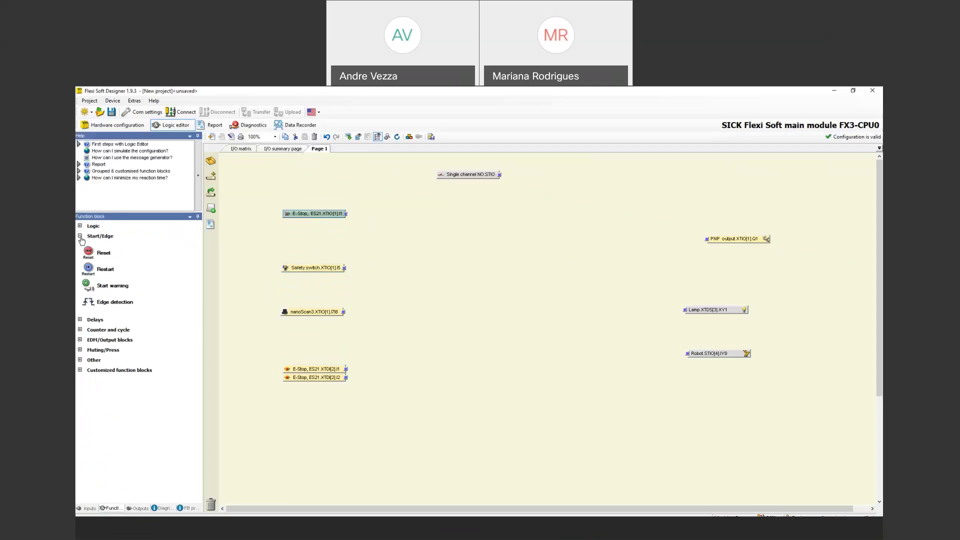
click(80, 236)
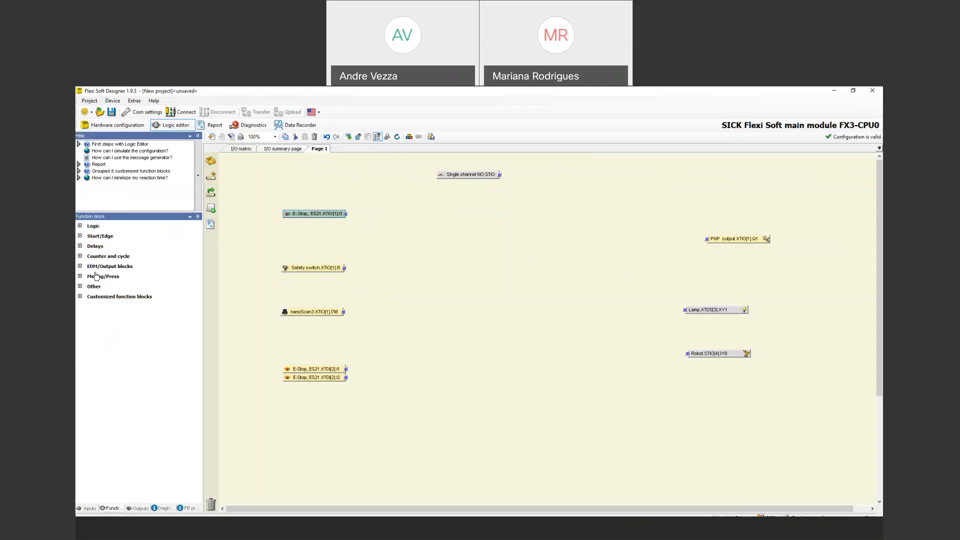
click(79, 267)
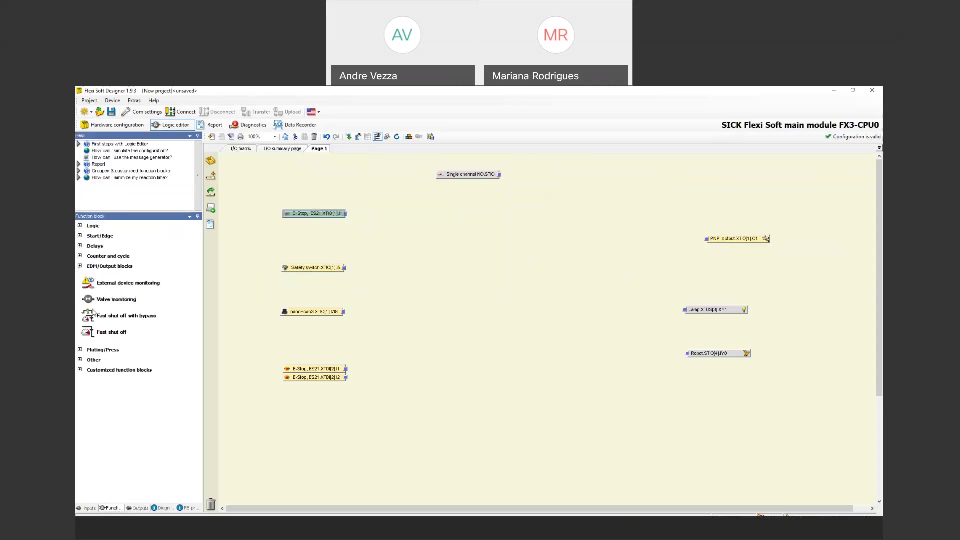
click(80, 267)
click(79, 277)
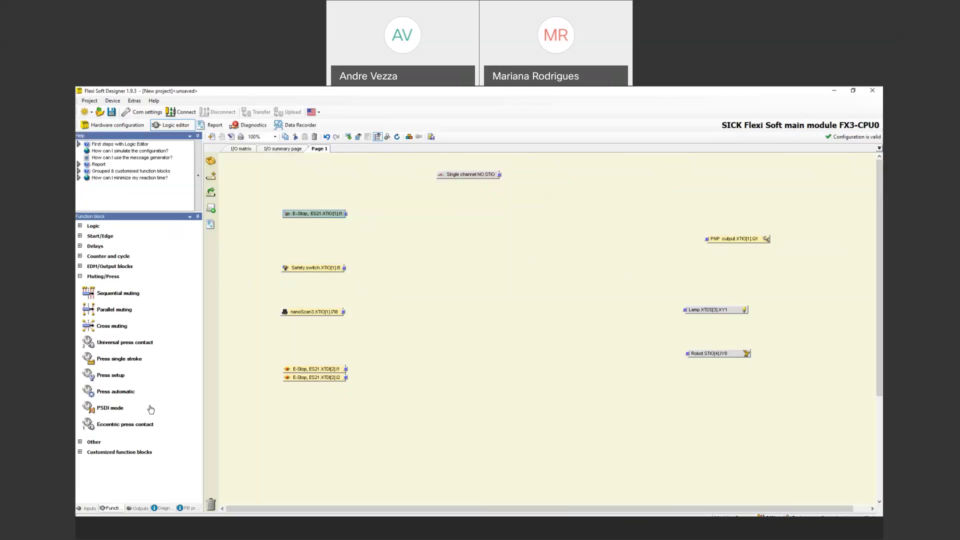
click(80, 276)
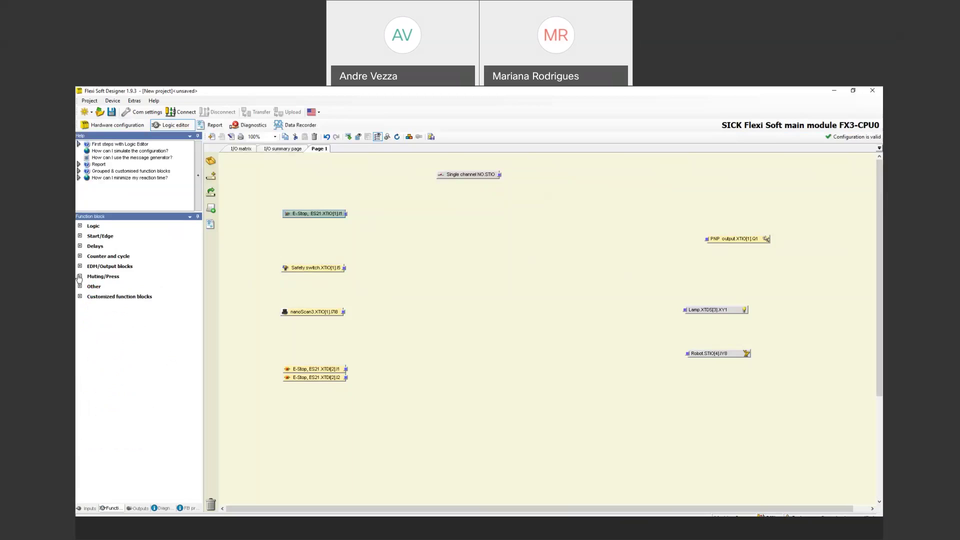
Place Two hand control type IIIA and type IIIC function blocks on the logic page and discard the type IIIC block
click(80, 286)
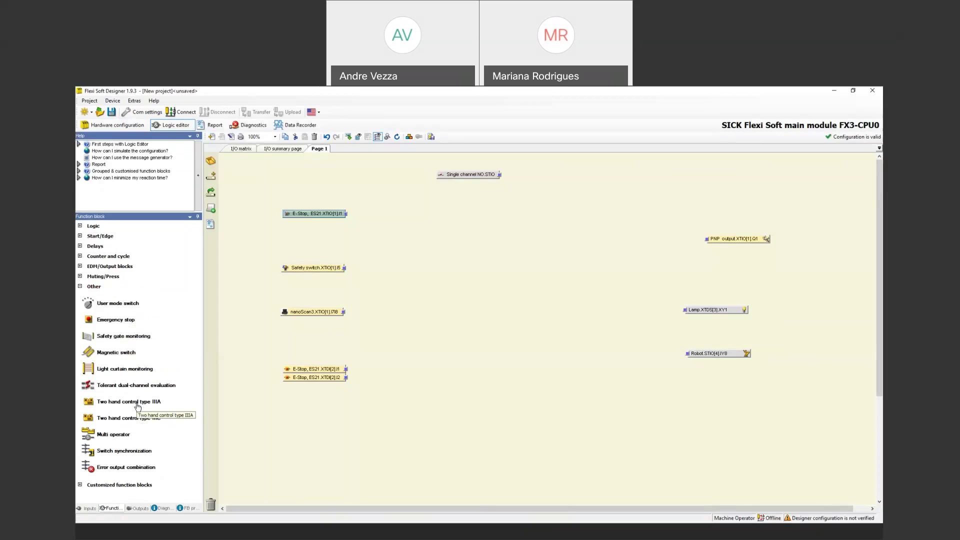
drag(138, 405, 417, 390)
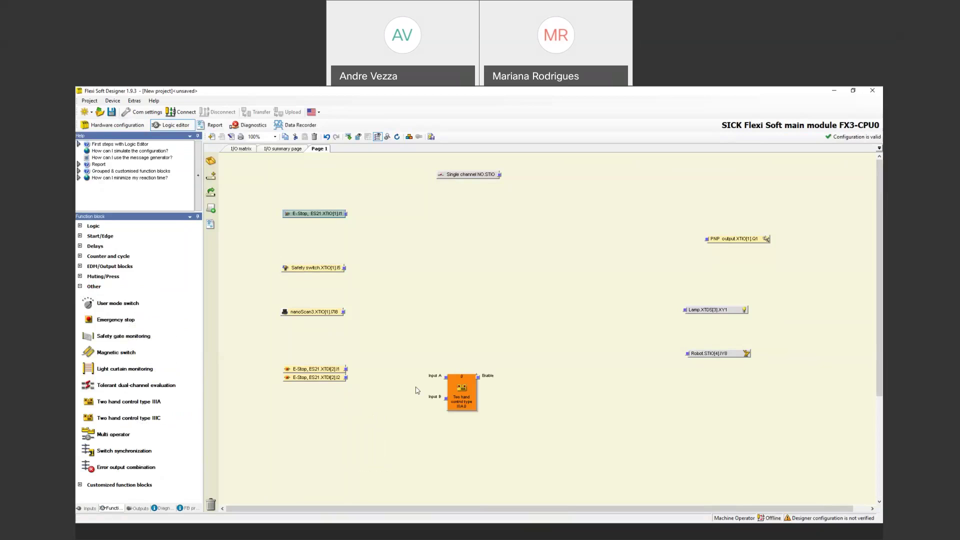
drag(157, 418, 436, 438)
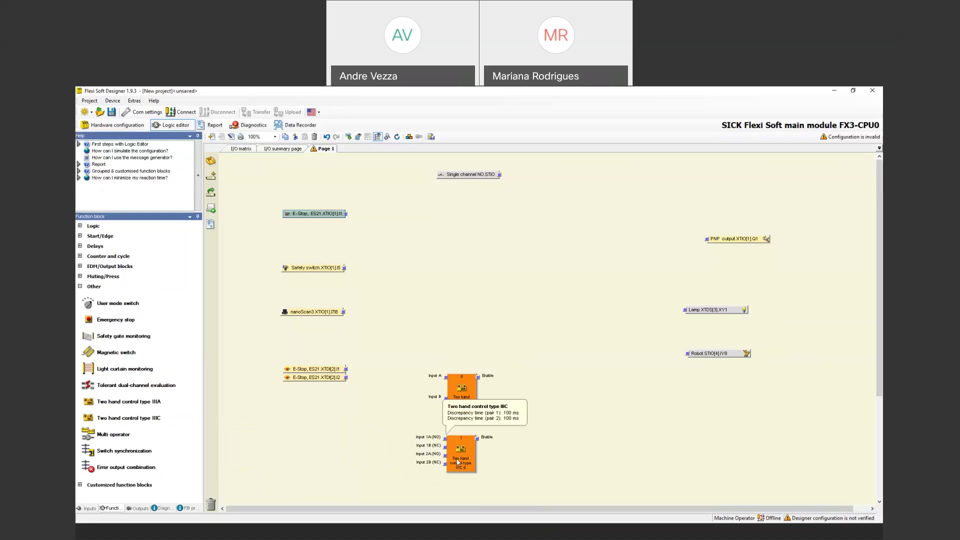
drag(458, 462, 219, 499)
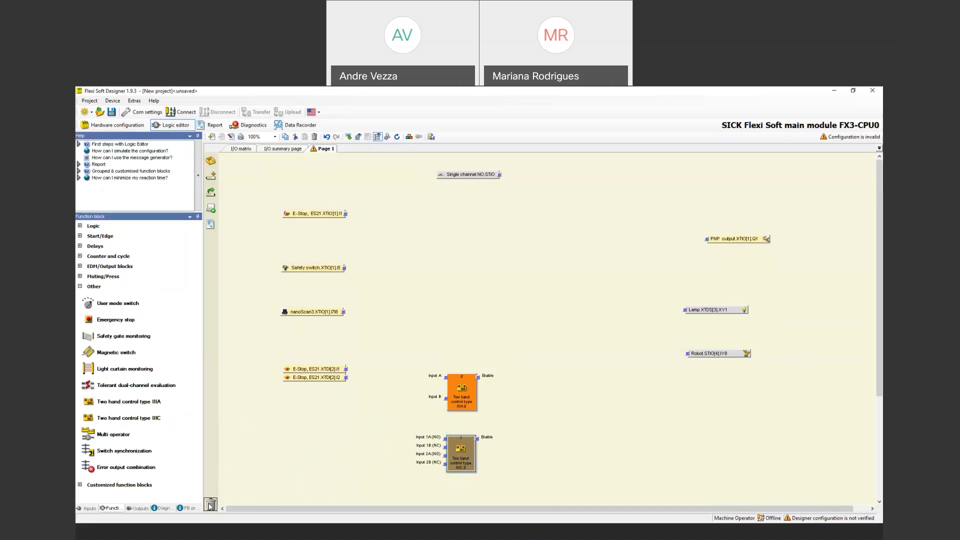
Delete the Two hand control type IIIC and type IIIA function blocks from the logic page
click(211, 505)
click(541, 338)
click(463, 391)
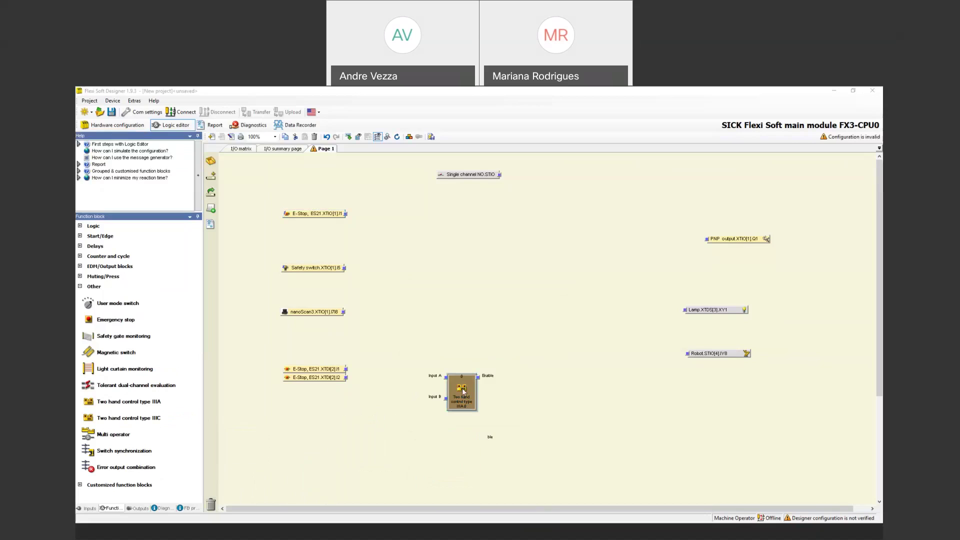
click(210, 504)
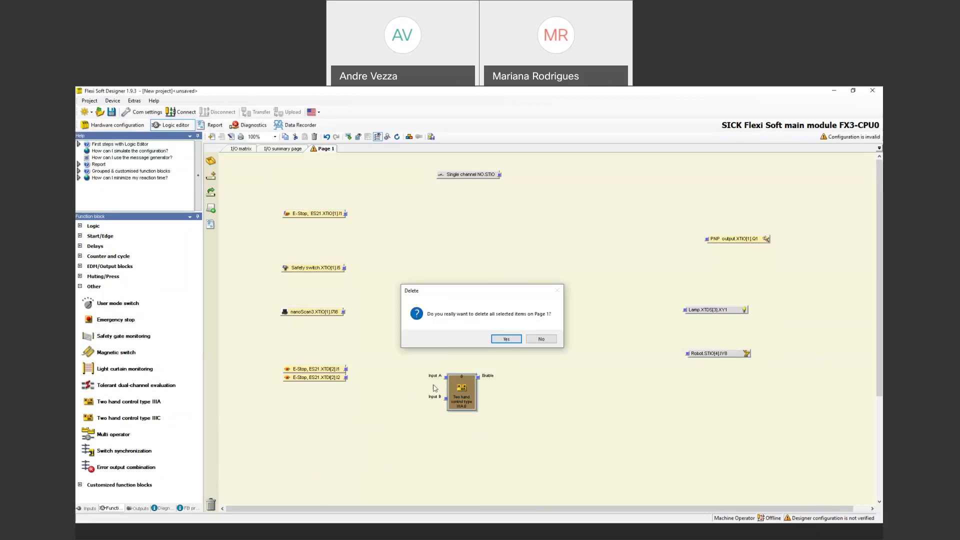
click(506, 339)
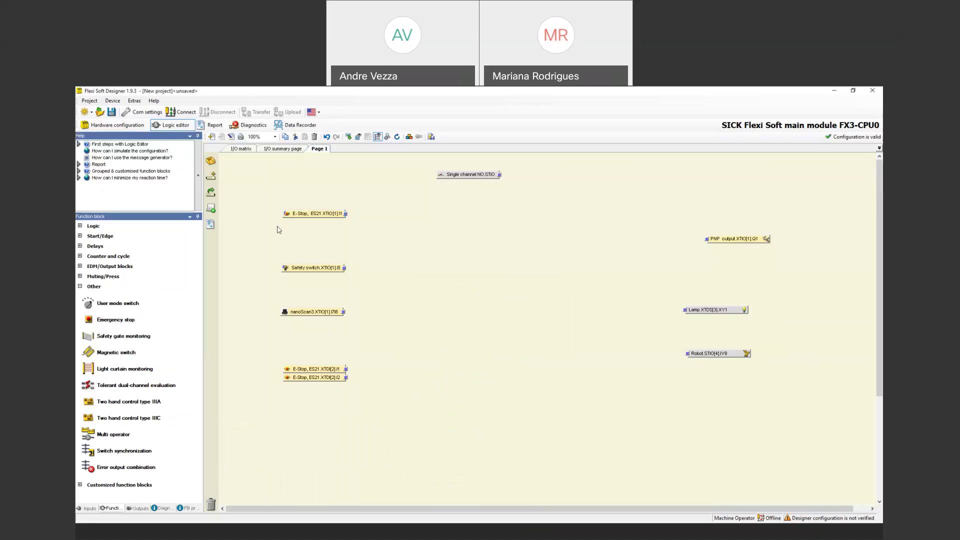
Place an Emergency stop function block beside the XTIO E-Stop input and wire that input to both Input A and Input B
drag(118, 316, 387, 211)
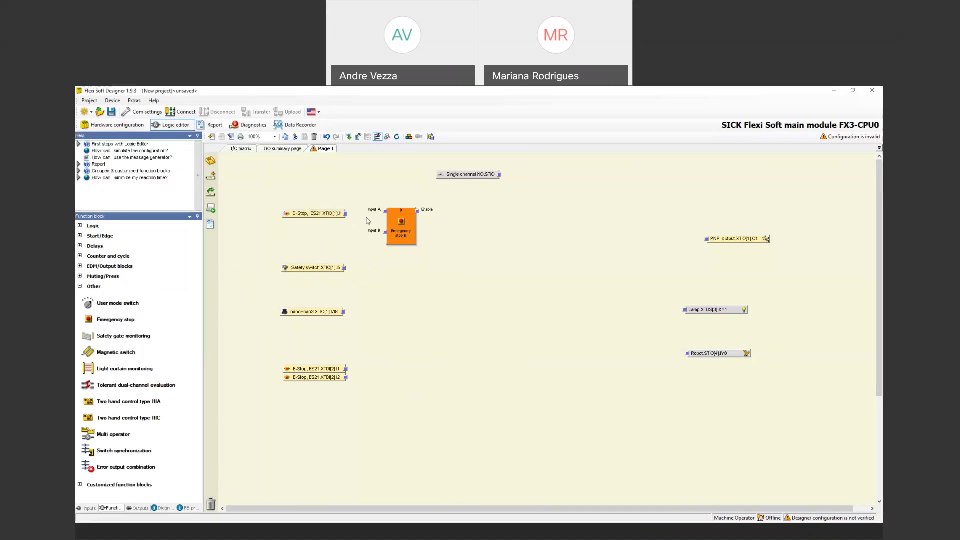
drag(322, 213, 322, 208)
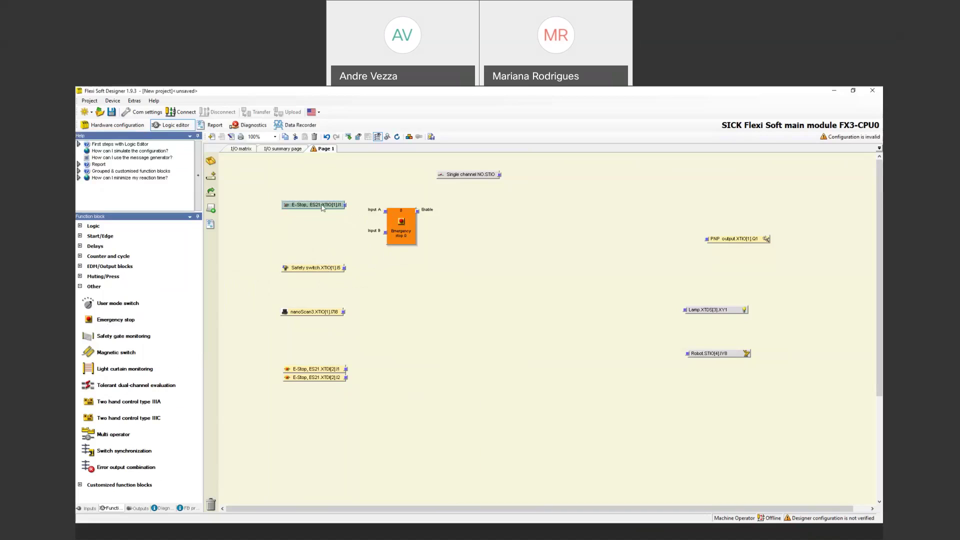
click(127, 130)
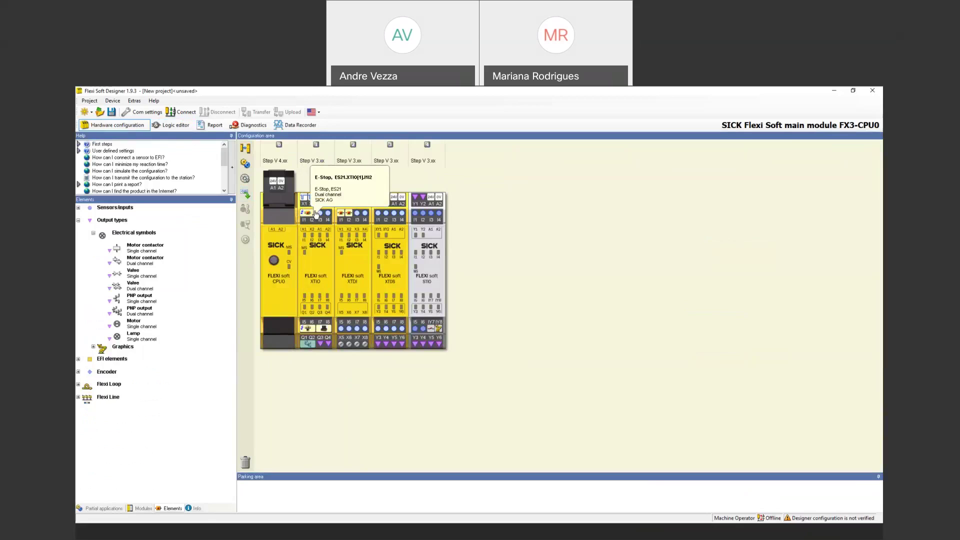
click(175, 127)
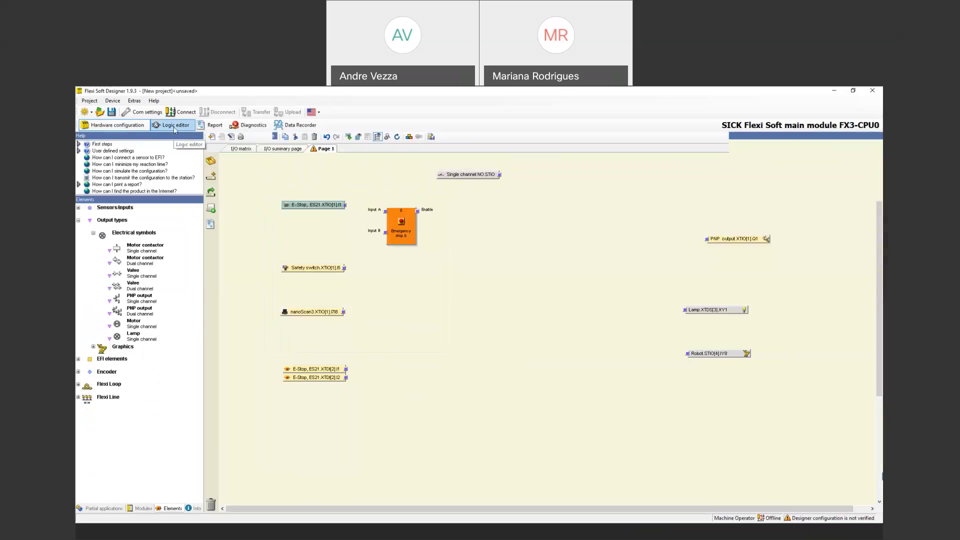
drag(345, 205, 385, 233)
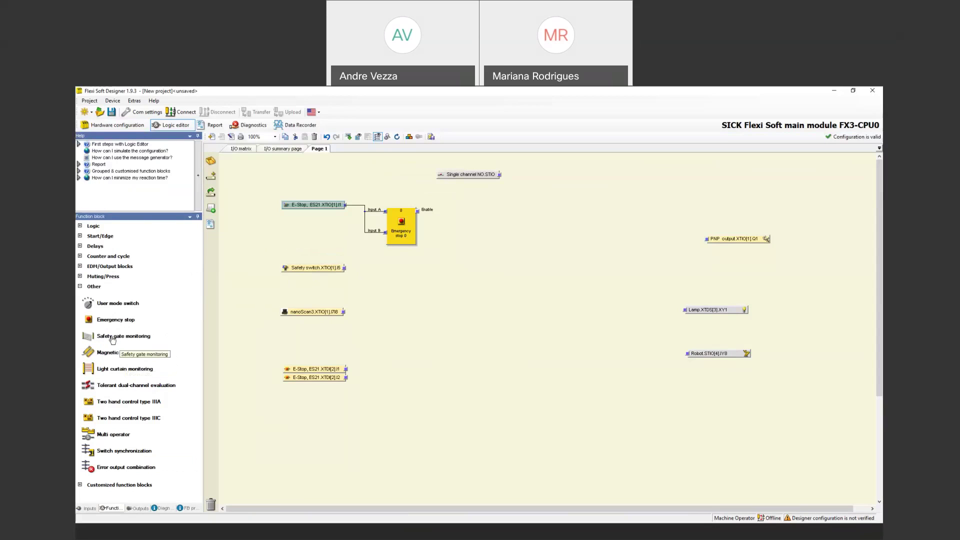
Place a Safety gate monitoring block below the Emergency stop block and wire the Safety switch to its Input 1A and Input 1B
drag(112, 340, 399, 270)
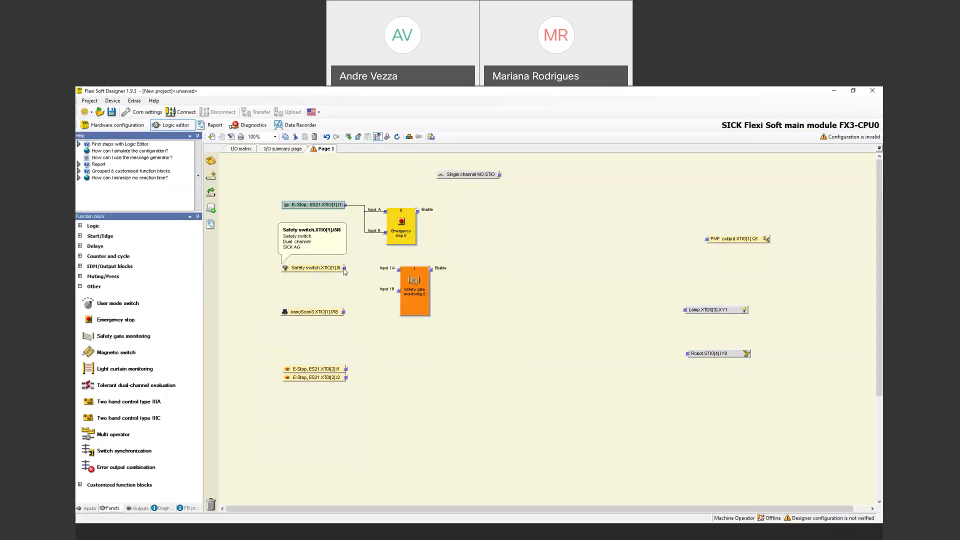
drag(345, 269, 393, 267)
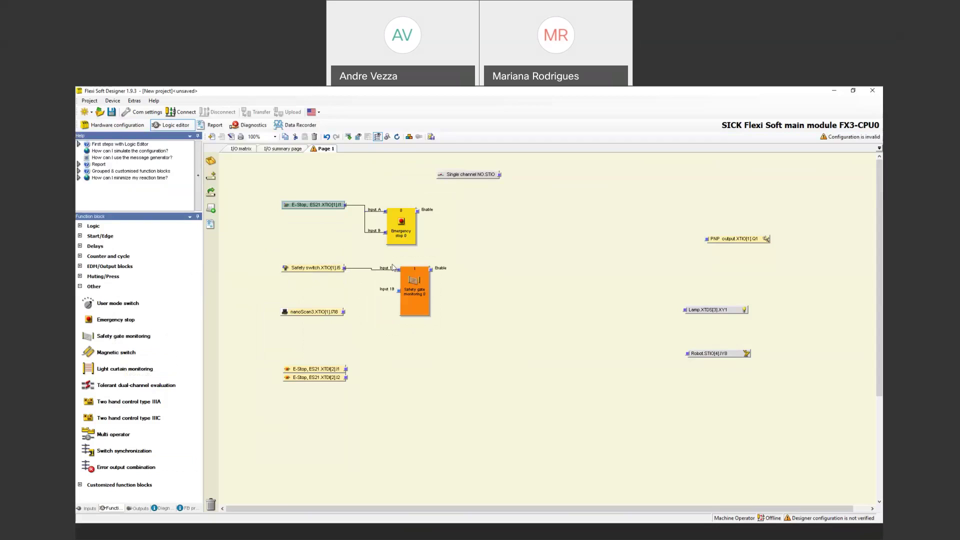
click(139, 128)
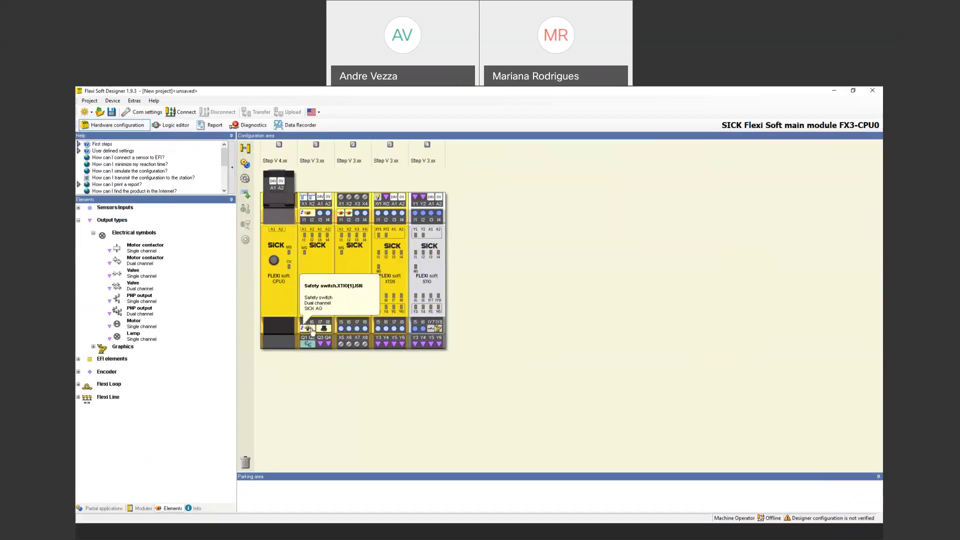
click(176, 128)
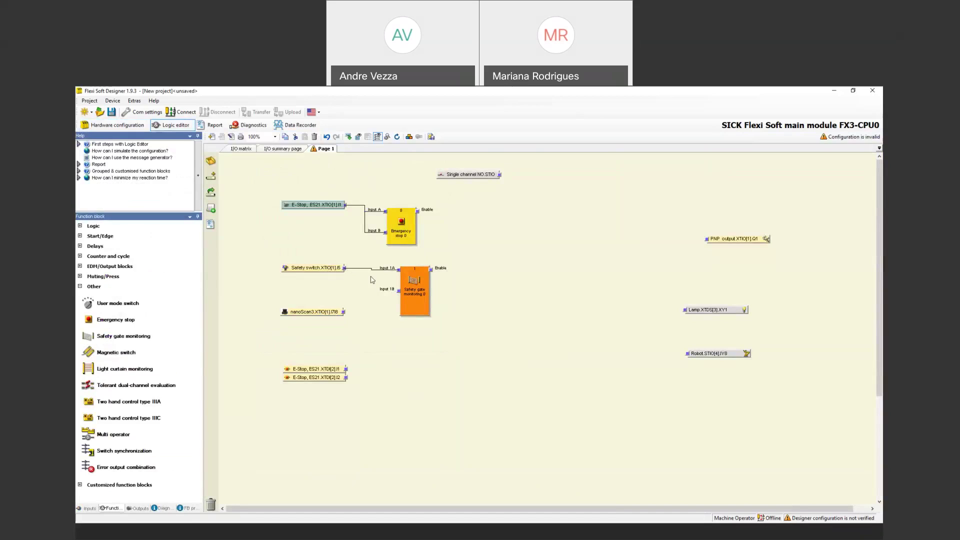
drag(345, 270, 398, 290)
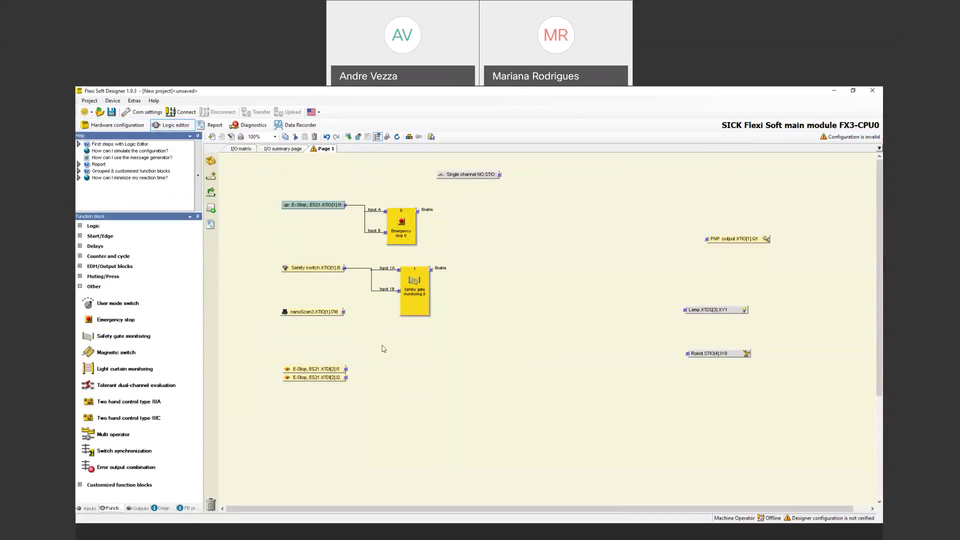
Shift the nanoScan3 input and the two XTDI E-Stop inputs down, leaving room below the Safety gate monitoring block
drag(369, 410, 309, 375)
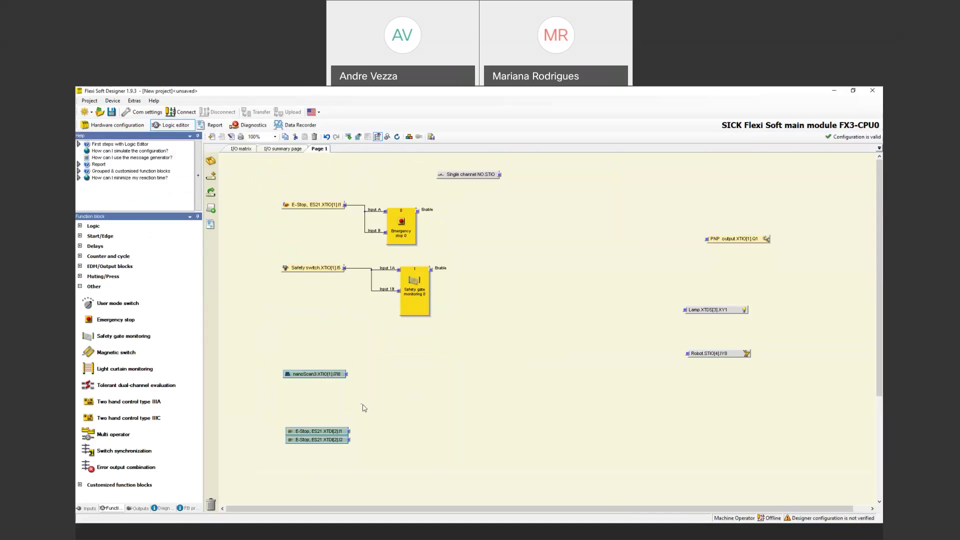
click(408, 340)
drag(329, 376, 330, 360)
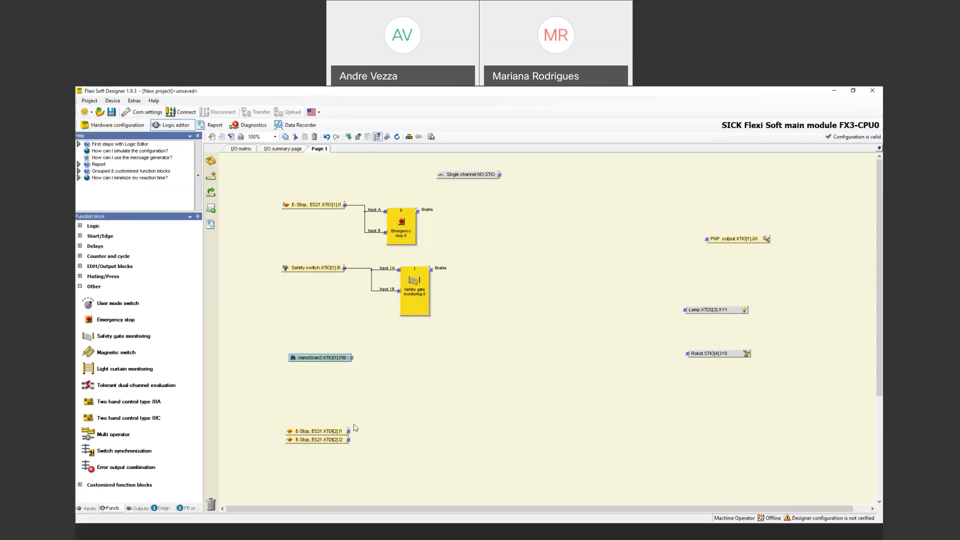
Place a Light curtain monitoring block beside the nanoScan3 input and wire that input to both Input A and Input B
click(278, 386)
drag(149, 373, 407, 344)
mouse_move(352, 357)
mouse_down()
mouse_move(399, 348)
mouse_move(373, 363)
mouse_move(352, 357)
mouse_up()
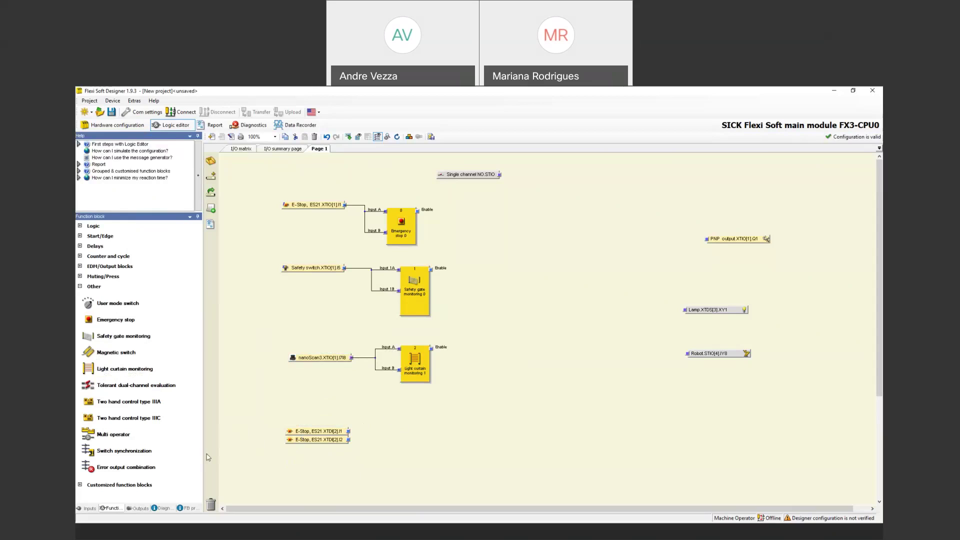
Add an Emergency stop block with the two XTDI E-Stops wired to Input A and Input B, and align the topmost Emergency stop block with the others
drag(106, 326, 400, 420)
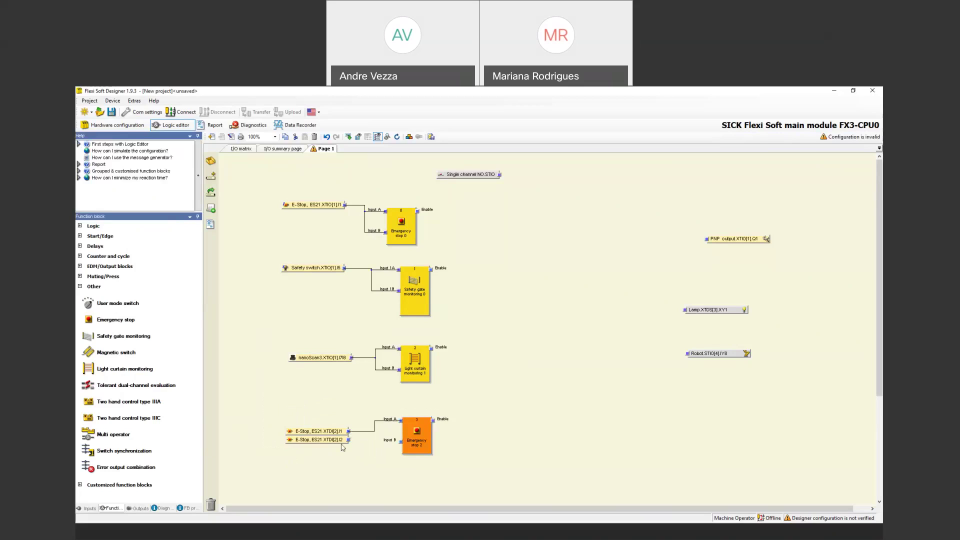
drag(348, 440, 400, 442)
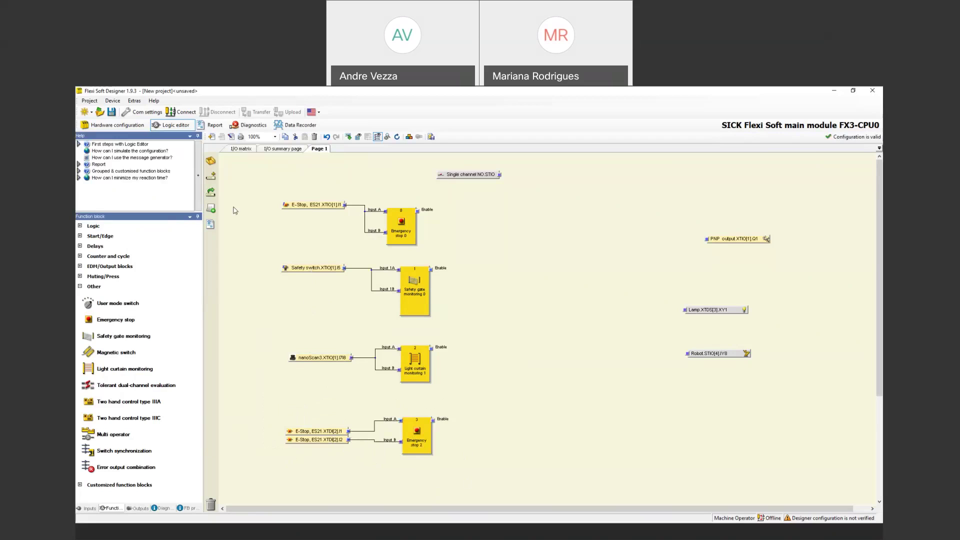
click(117, 125)
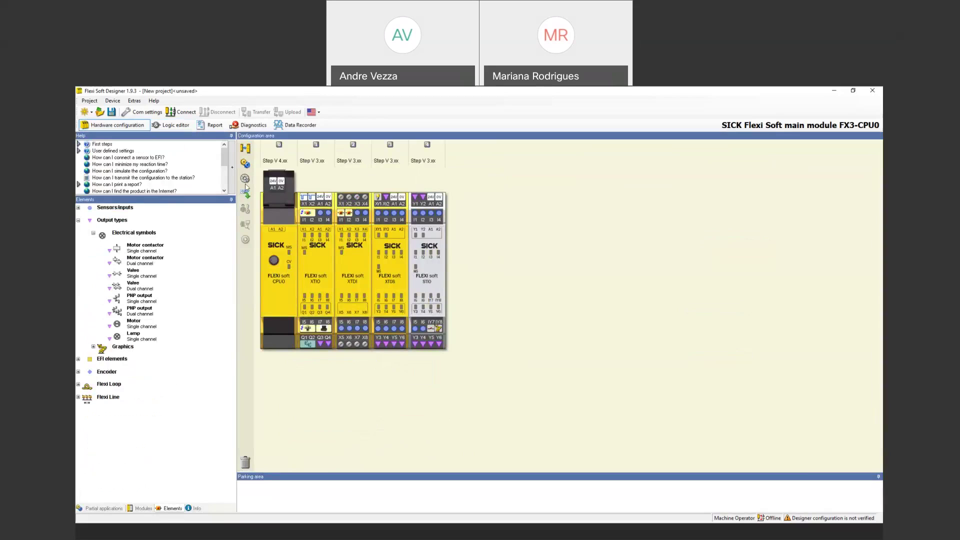
click(170, 125)
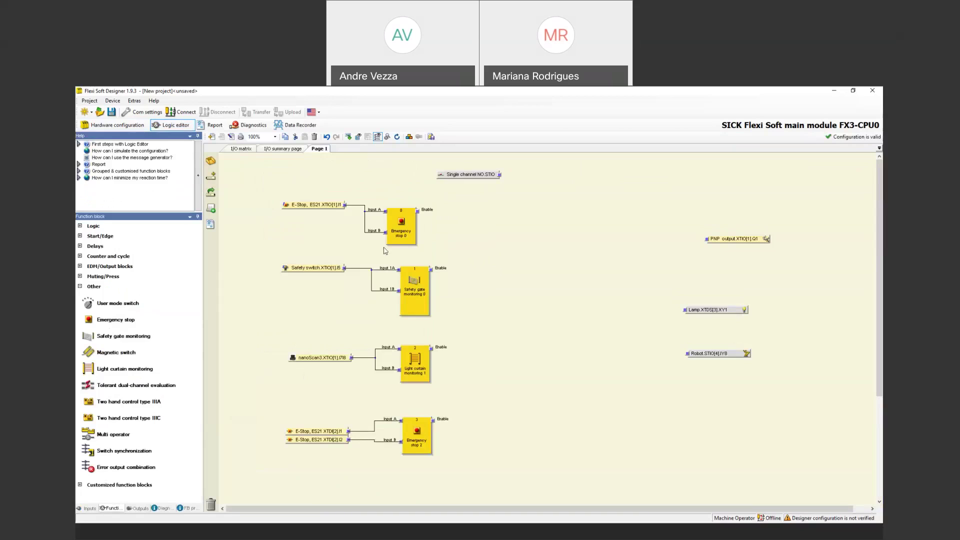
drag(396, 235, 408, 233)
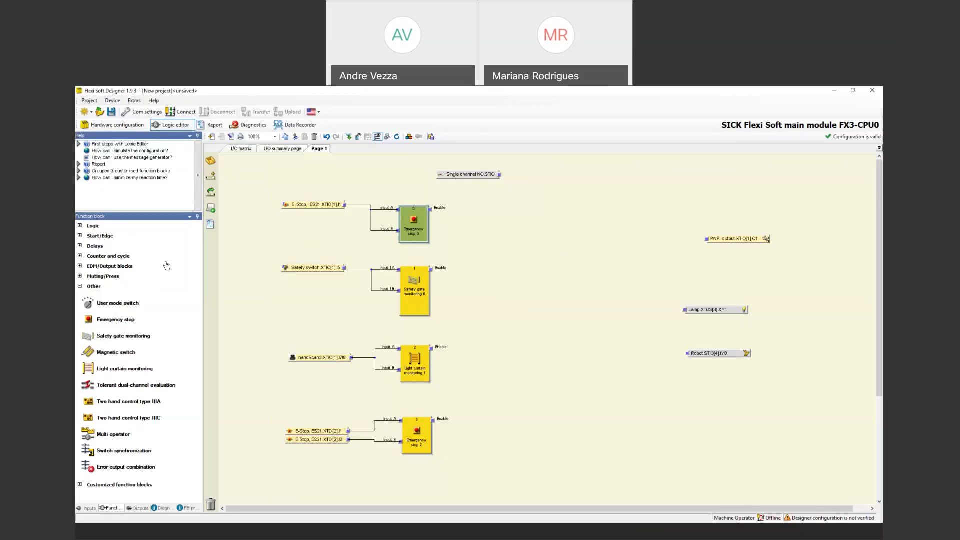
Open the settings of the Emergency stop block fed by the XTDI E-Stops and review its parameters, I/O settings and I/O comments
click(428, 437)
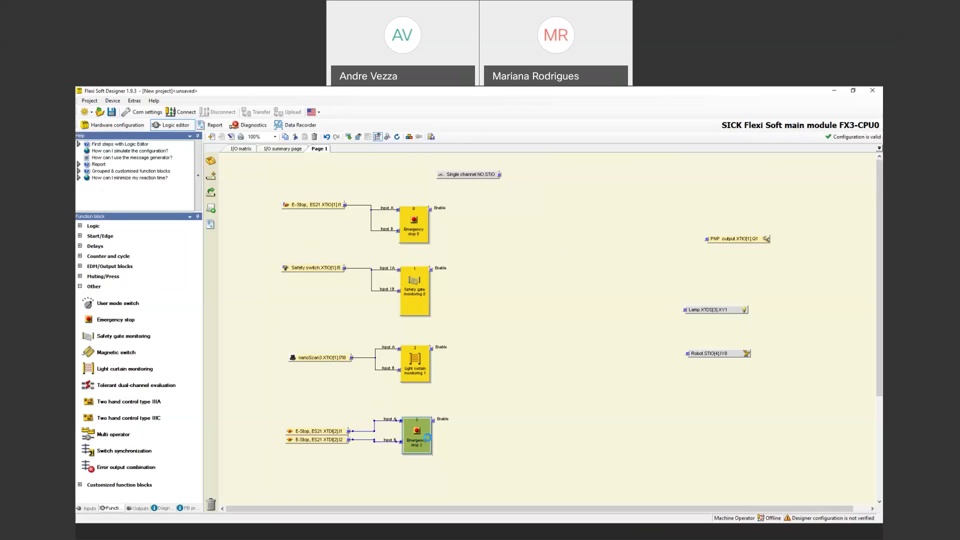
double_click(427, 436)
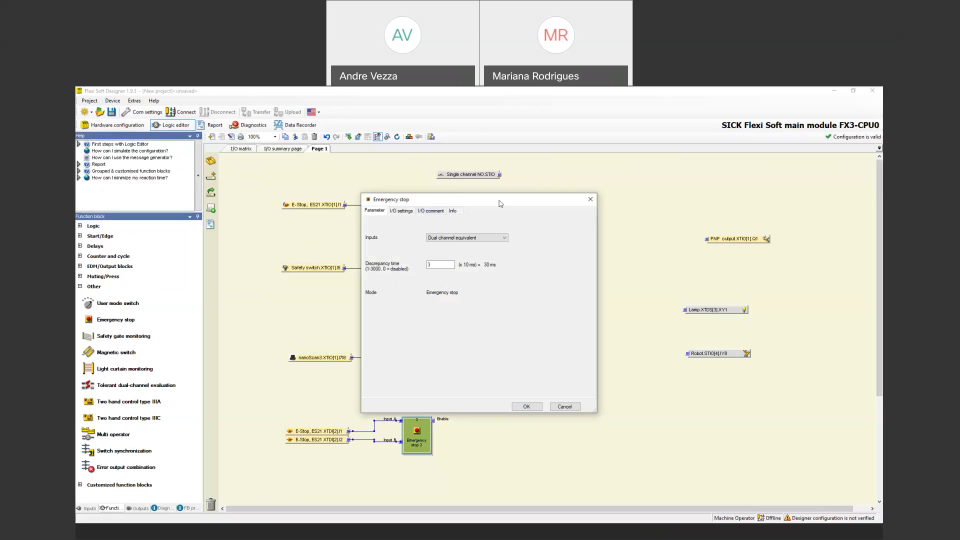
drag(589, 195, 681, 186)
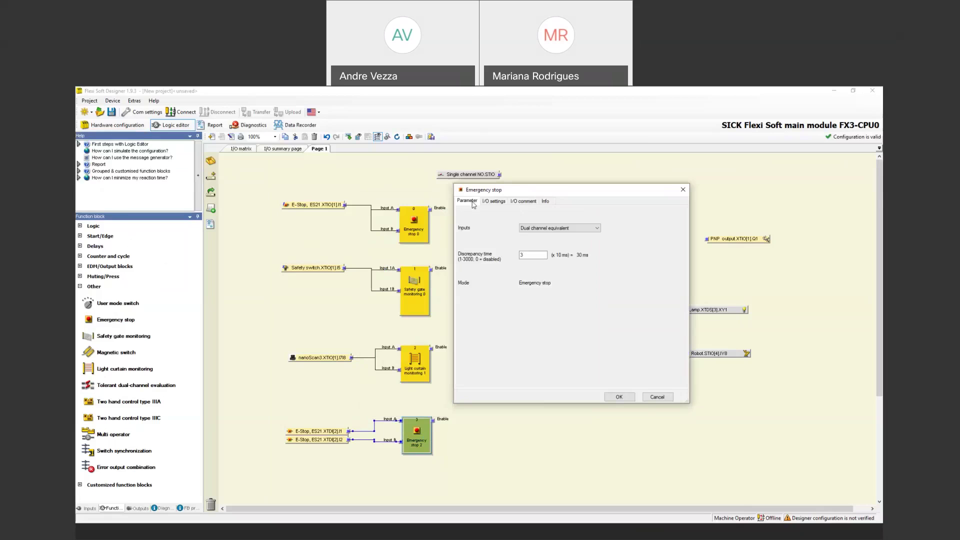
click(493, 201)
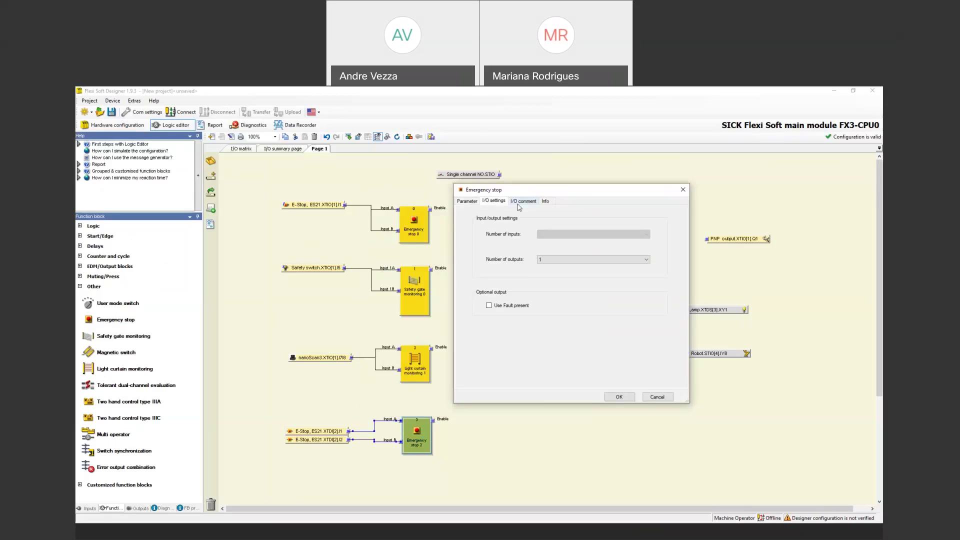
click(521, 203)
Read the Emergency stop block's built-in documentation on dual-channel evaluation, discrepancy time, timing diagram and function block parameters
click(546, 201)
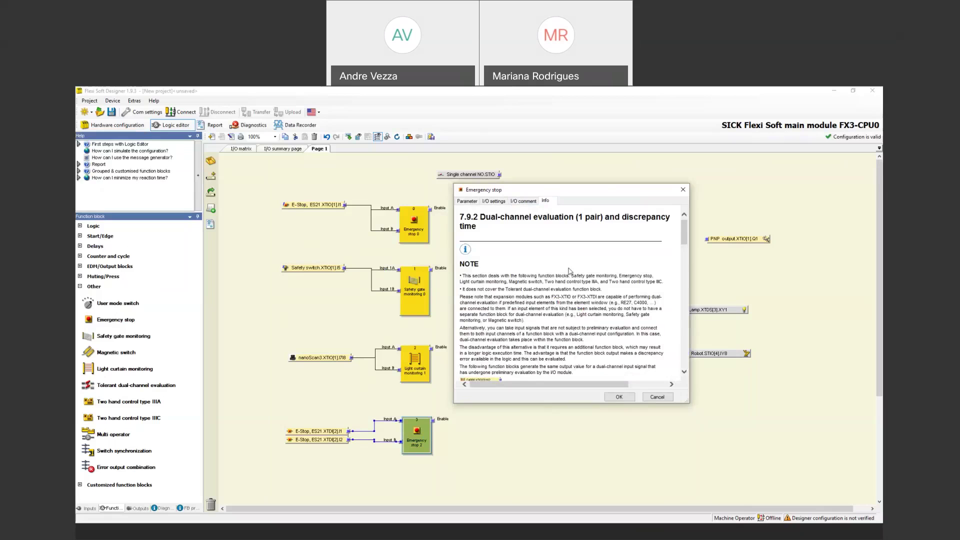
scroll(573, 280, down, 2)
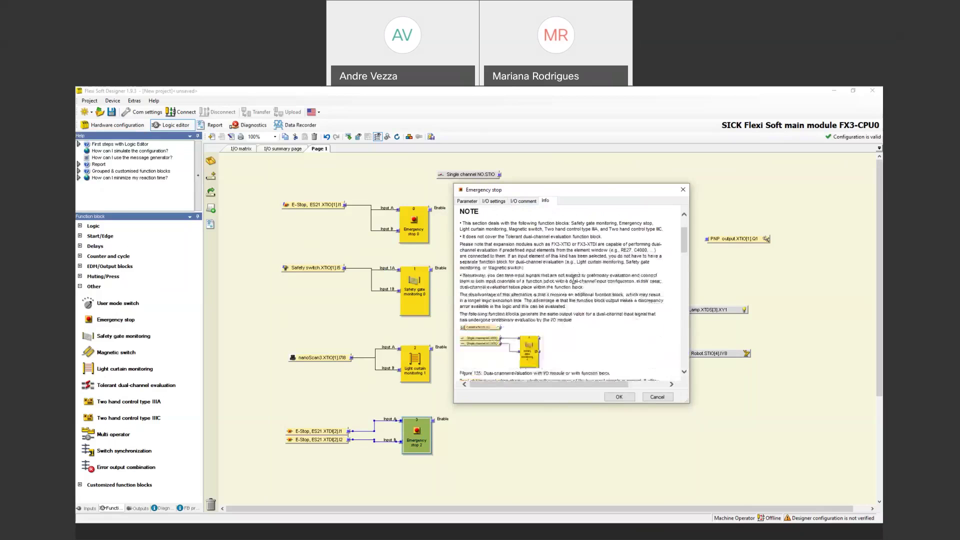
scroll(573, 280, down, 6)
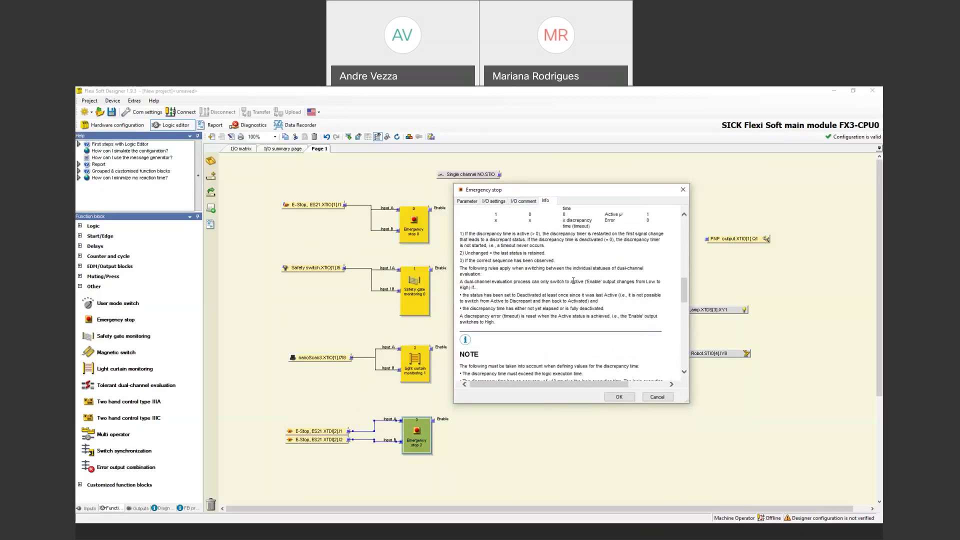
scroll(573, 280, down, 5)
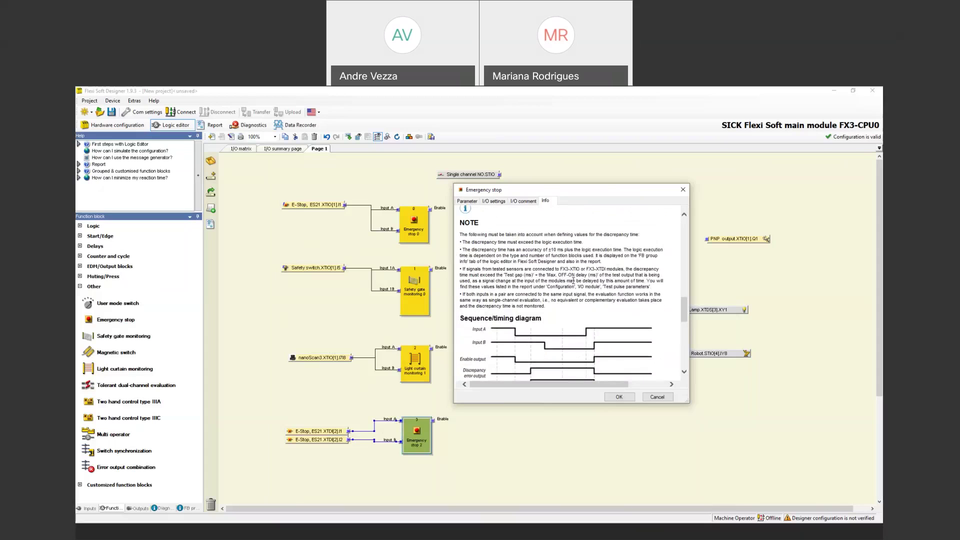
scroll(573, 280, down, 5)
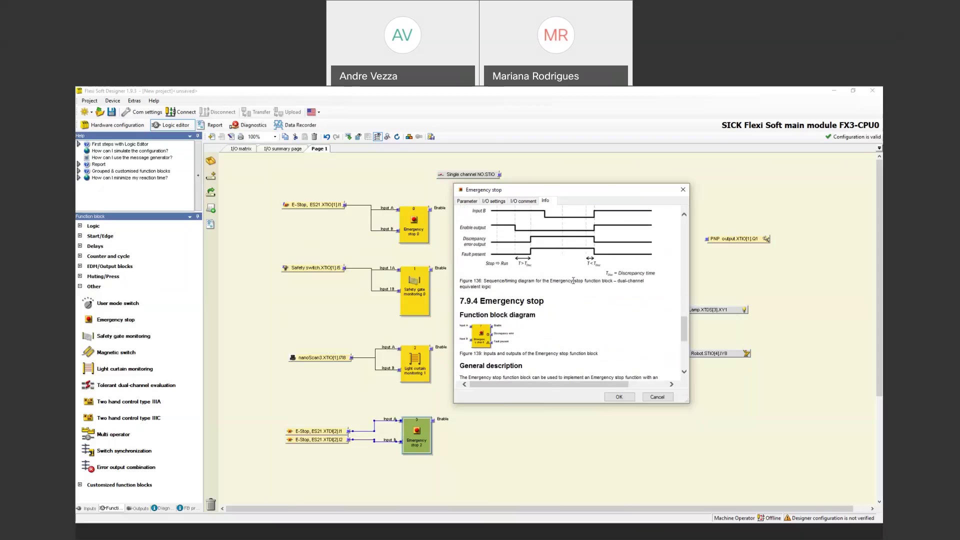
scroll(574, 281, down, 5)
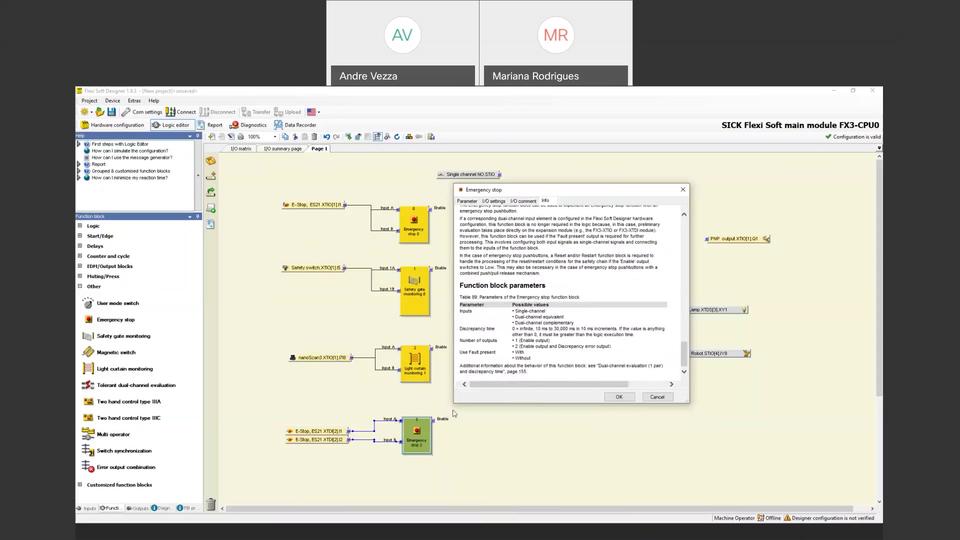
scroll(676, 267, down, 5)
click(536, 236)
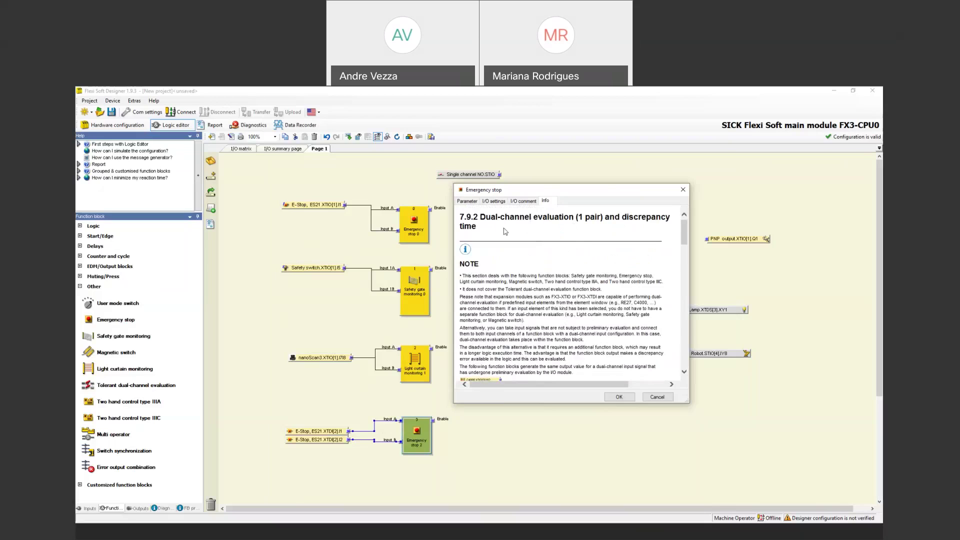
scroll(538, 275, down, 5)
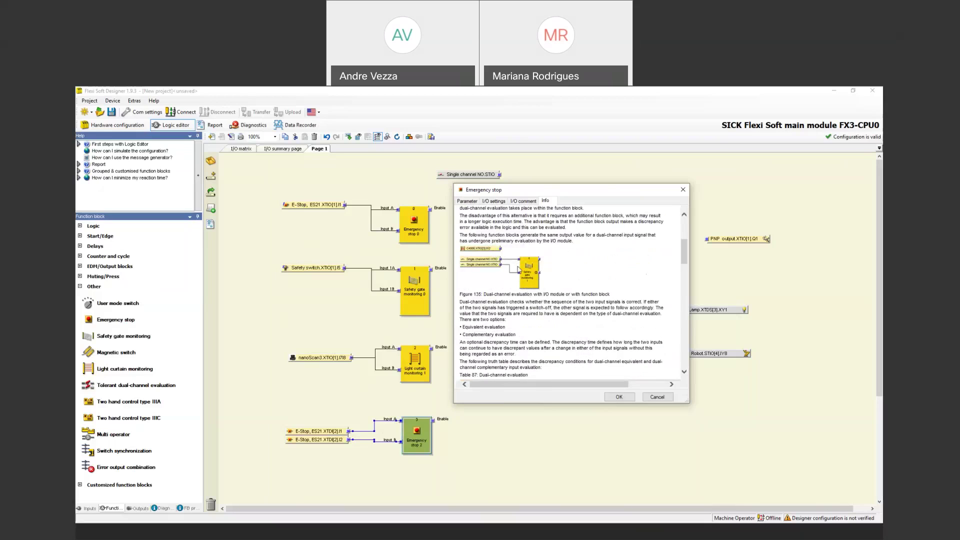
scroll(561, 315, down, 15)
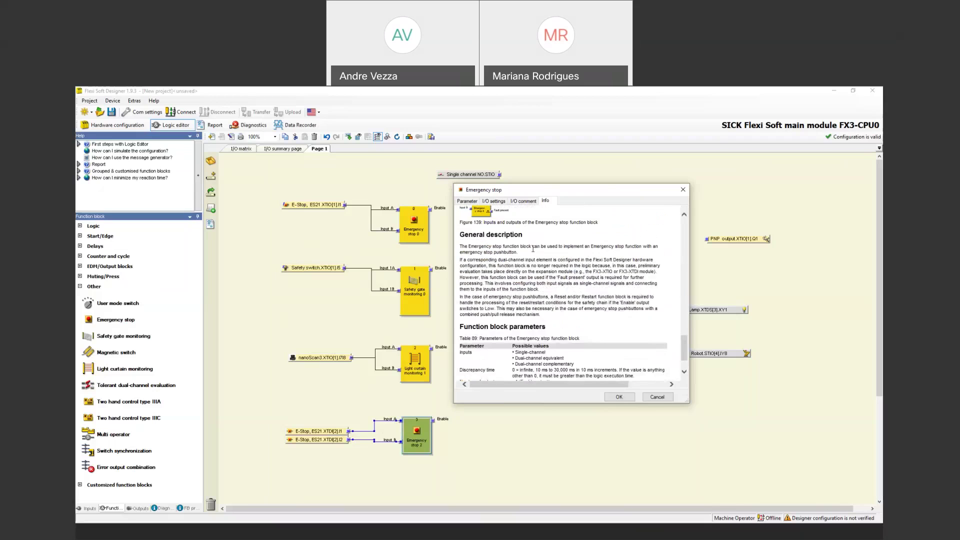
scroll(562, 314, up, 5)
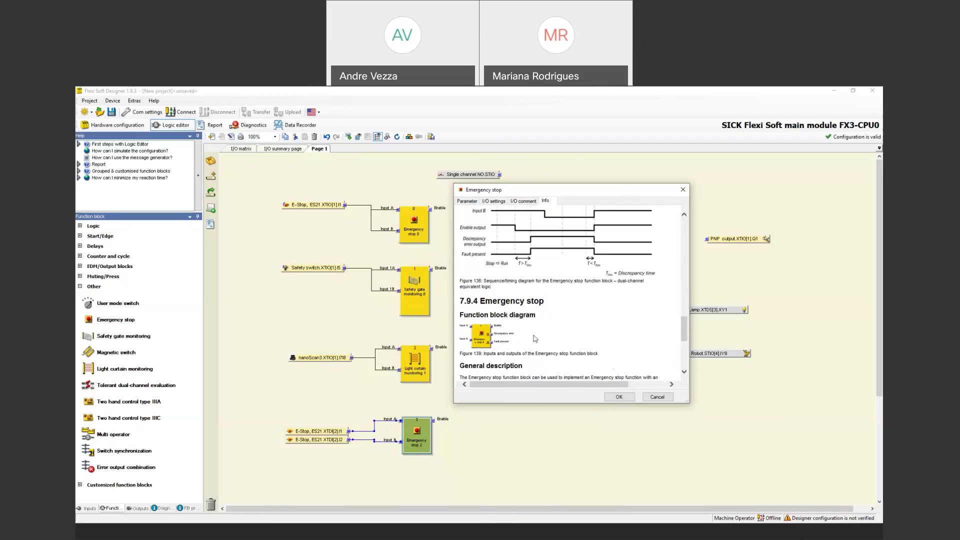
Examine the general description, possible parameter values and sequence/timing diagram in the Emergency stop block's documentation
scroll(553, 333, down, 5)
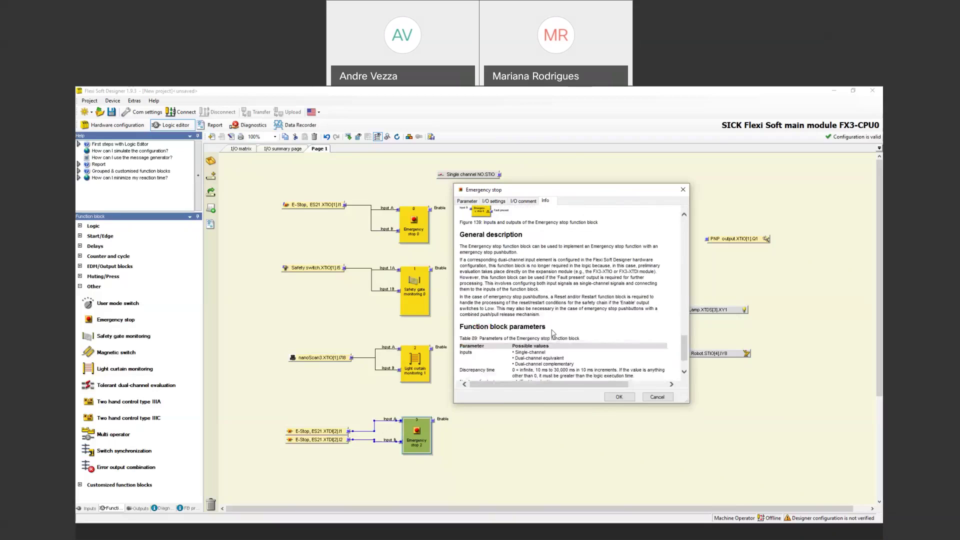
scroll(547, 297, down, 2)
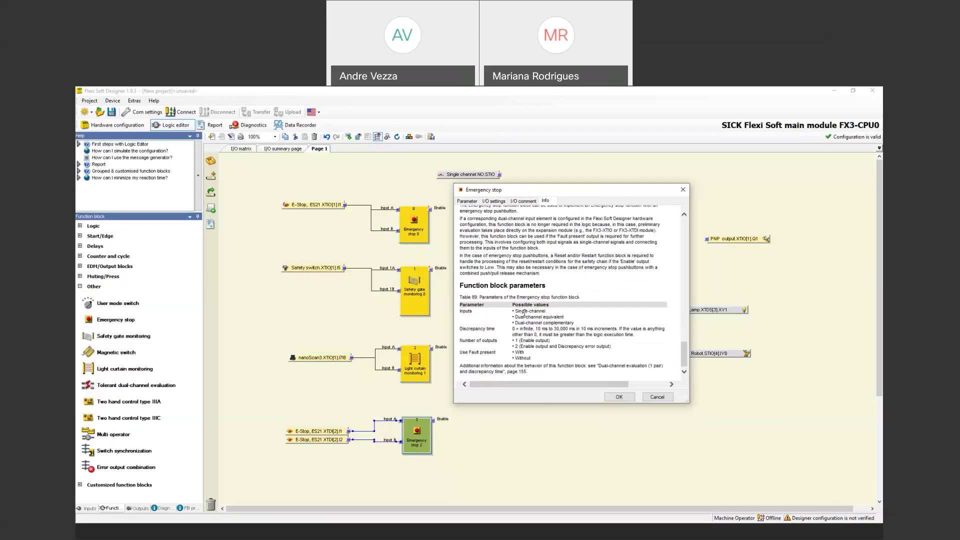
scroll(522, 320, up, 5)
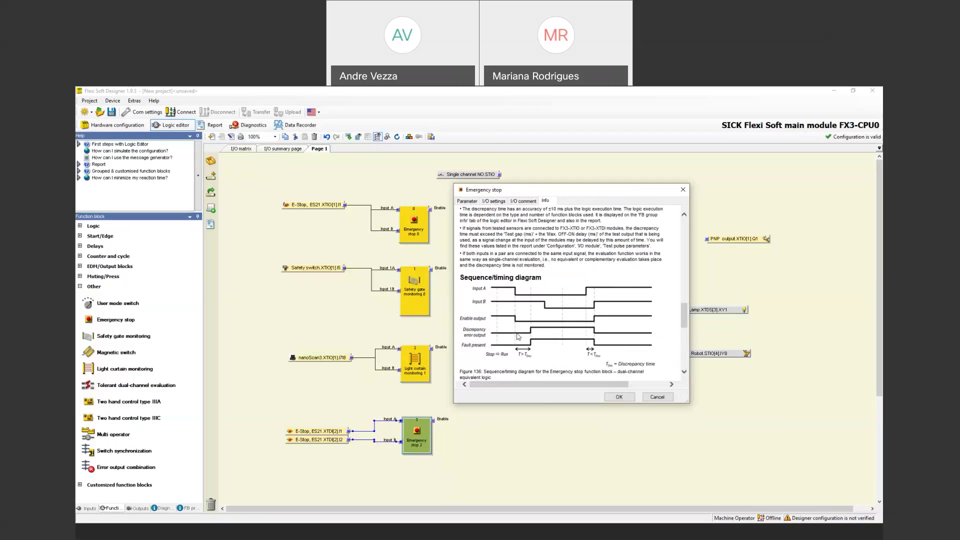
scroll(518, 337, down, 5)
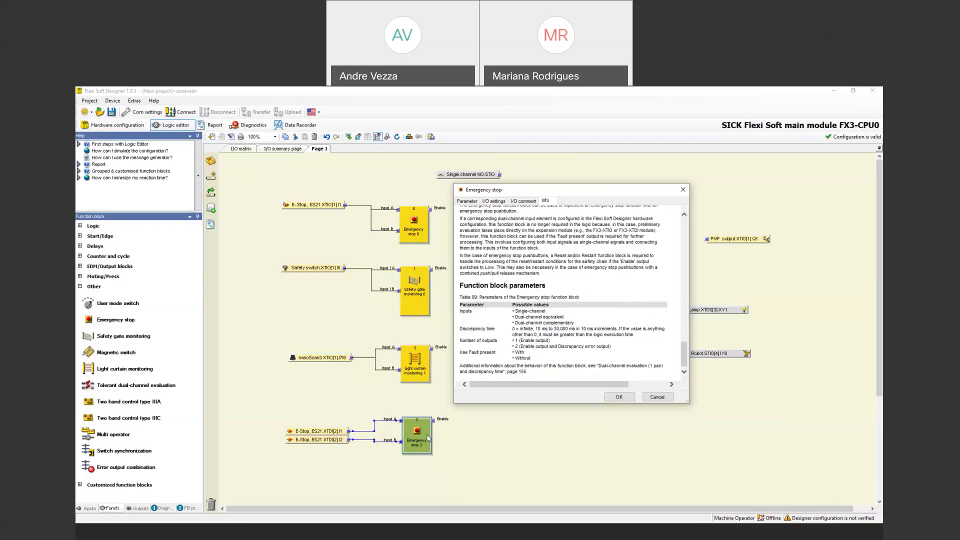
Set the Emergency stop block's discrepancy time to 60 (600 ms), keeping its inputs as Dual channel equivalent
click(472, 201)
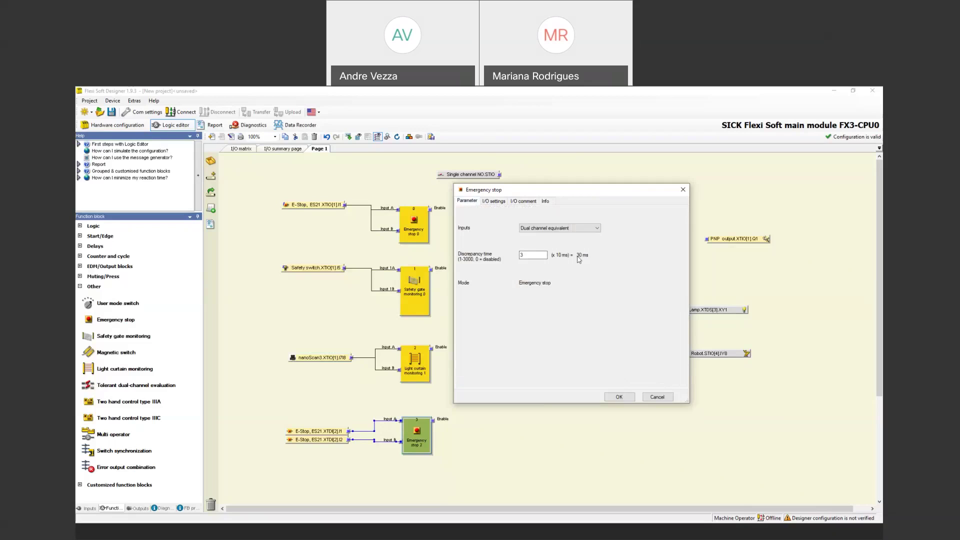
double_click(522, 254)
text(10)
text(0)
key(BackSpace)
key(BackSpace)
key(BackSpace)
text(600)
key(BackSpace)
click(577, 231)
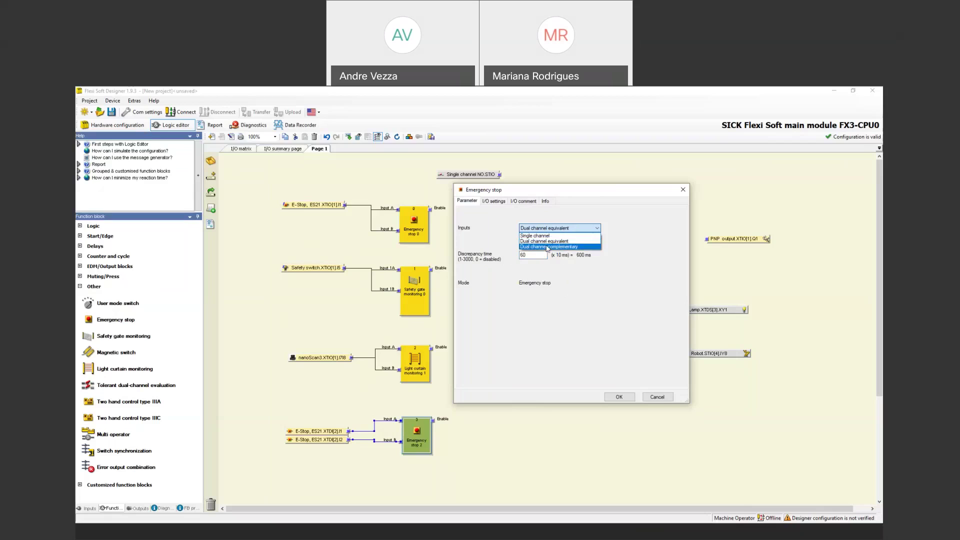
click(502, 212)
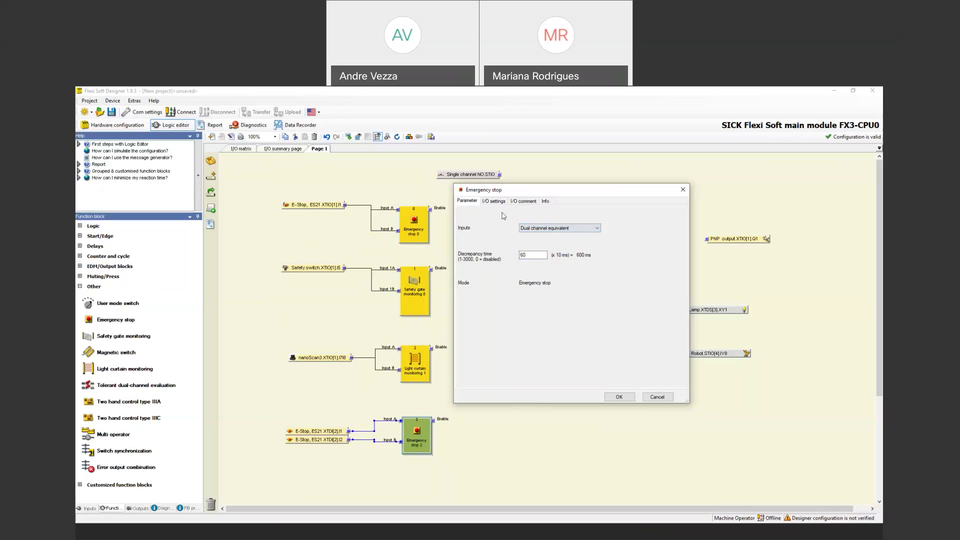
Set the Emergency stop block's number of outputs to 2 and enable the optional Fault present output
click(502, 204)
click(557, 259)
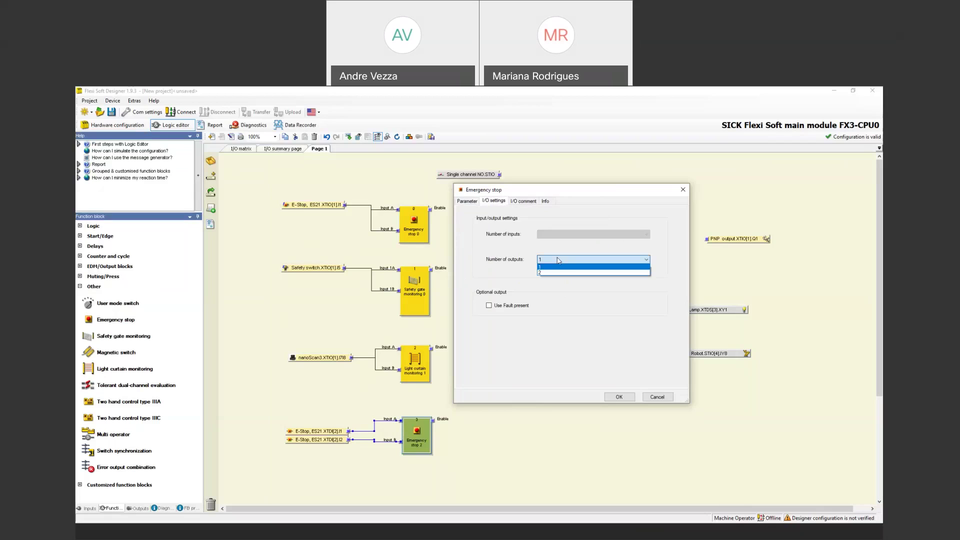
click(558, 273)
click(488, 305)
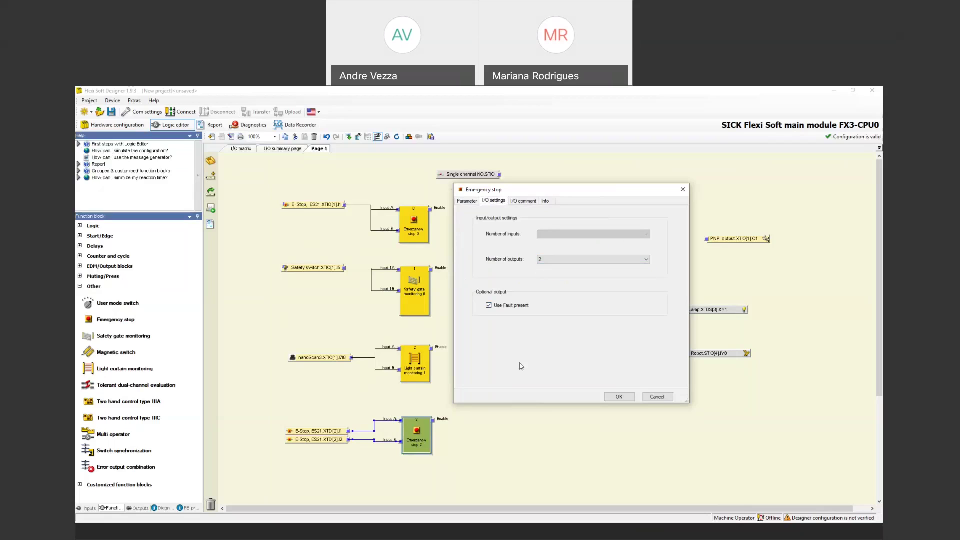
Enter "Emergencia frente" as the Emergency stop block's function block text and apply the settings
click(524, 202)
click(580, 223)
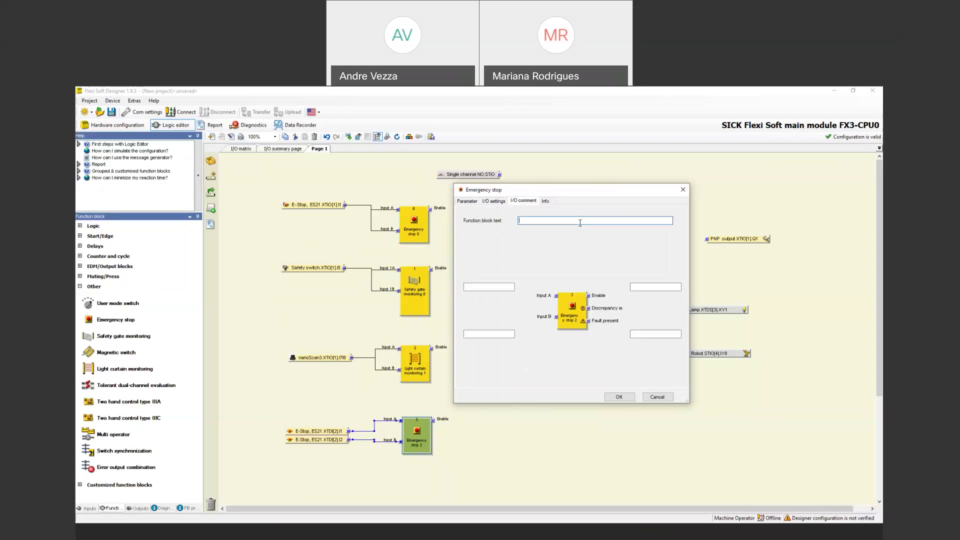
text(Emrgencia frente)
click(525, 220)
text(e)
click(619, 396)
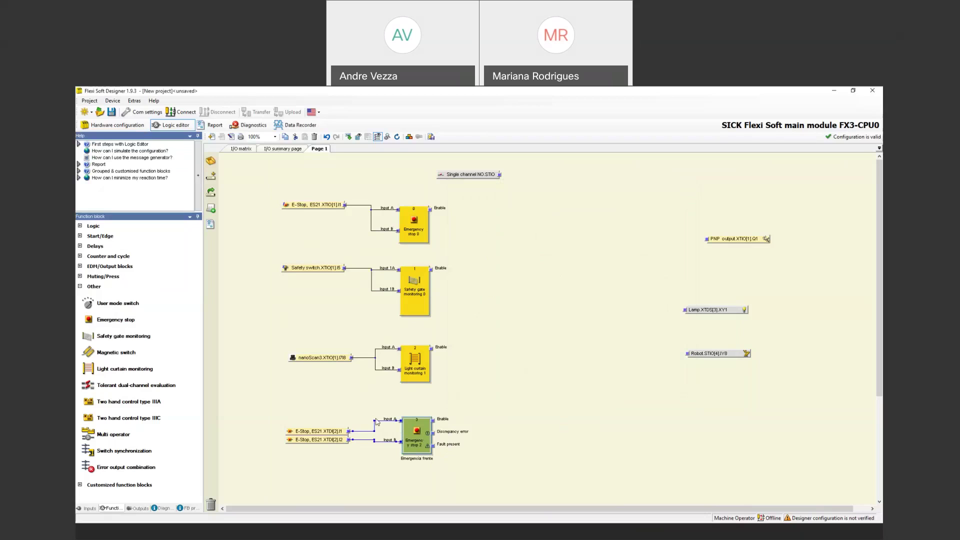
Hide the function block I/O descriptions on the page and show them again
click(378, 137)
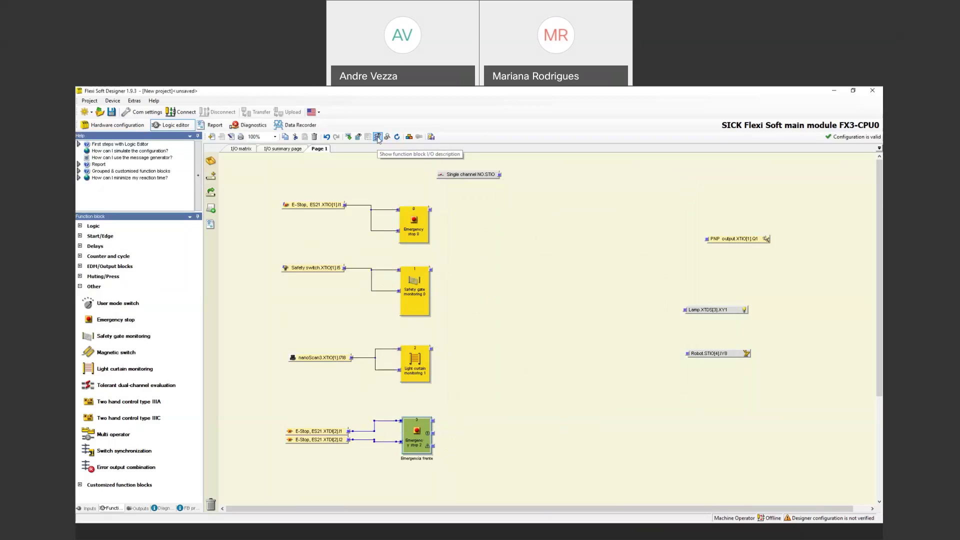
click(378, 136)
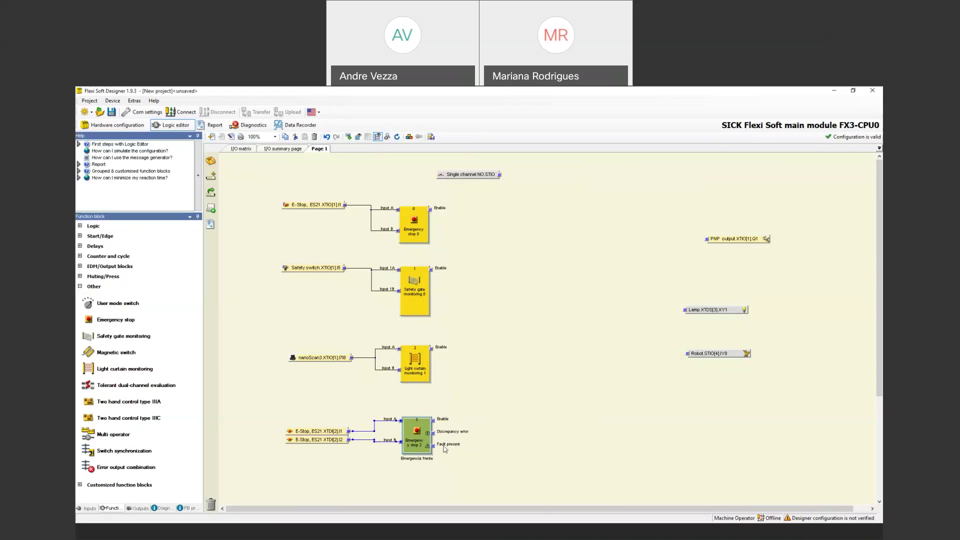
Review the Light curtain monitoring block's parameters, I/O settings, I/O comments and documentation without changing anything
double_click(420, 370)
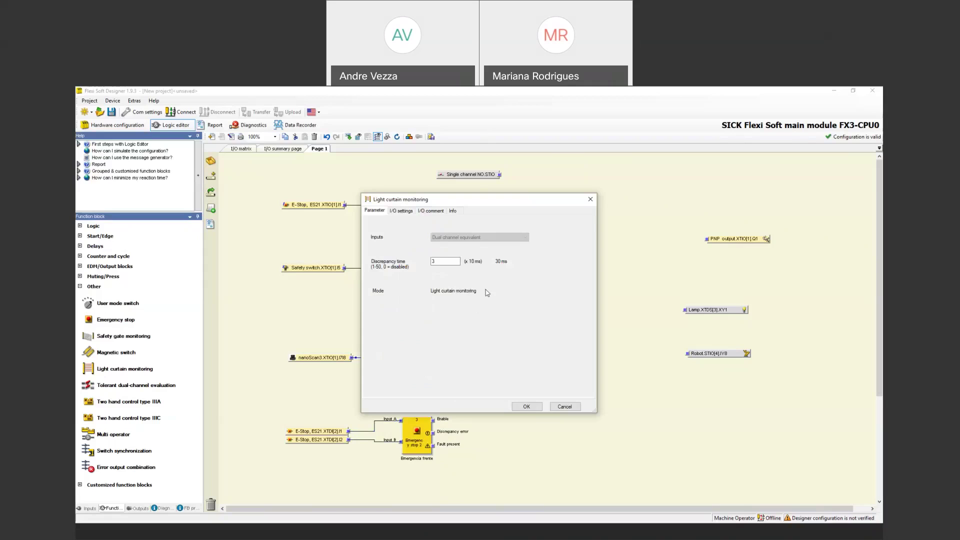
click(402, 211)
click(432, 211)
click(452, 210)
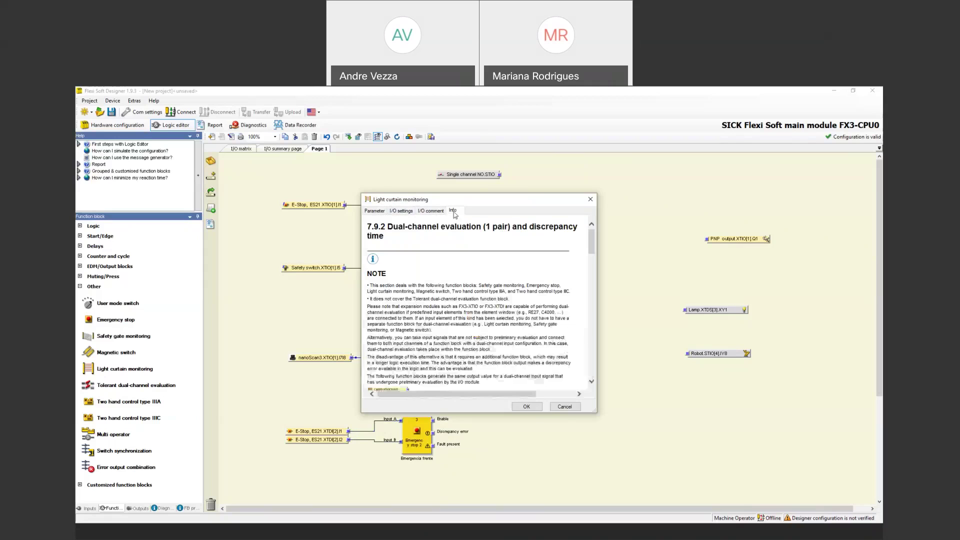
click(563, 406)
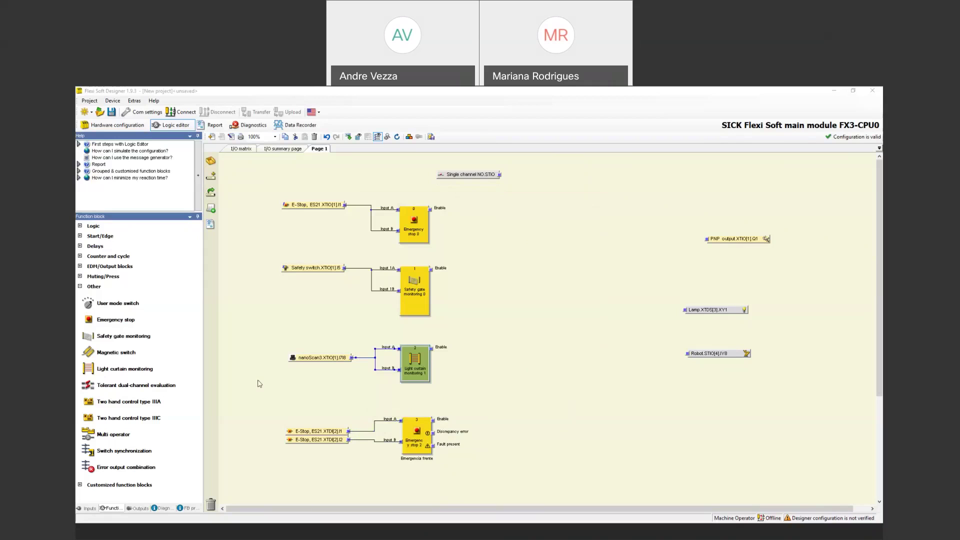
Place a NOT block in the empty area between the monitoring blocks and the outputs, and read its documentation
click(81, 226)
drag(112, 305, 547, 271)
double_click(547, 271)
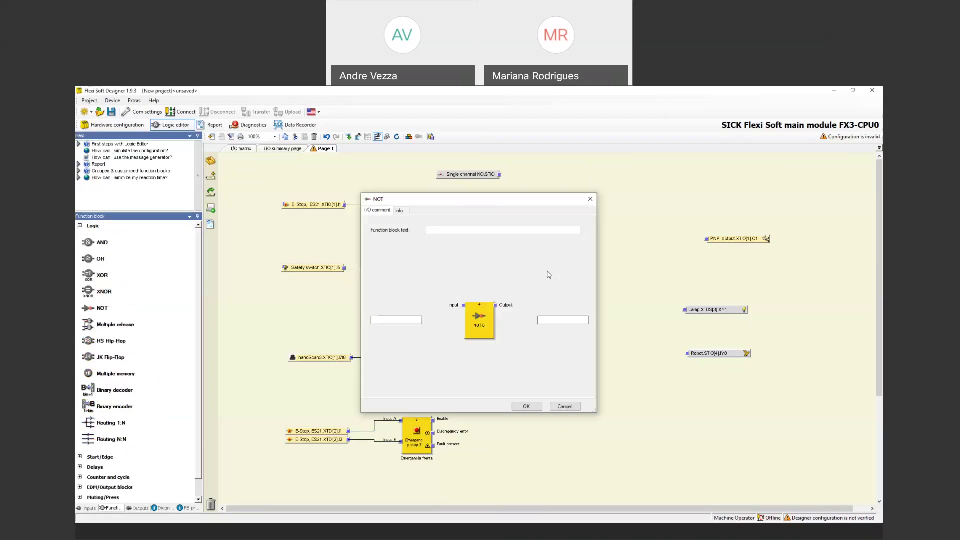
click(399, 210)
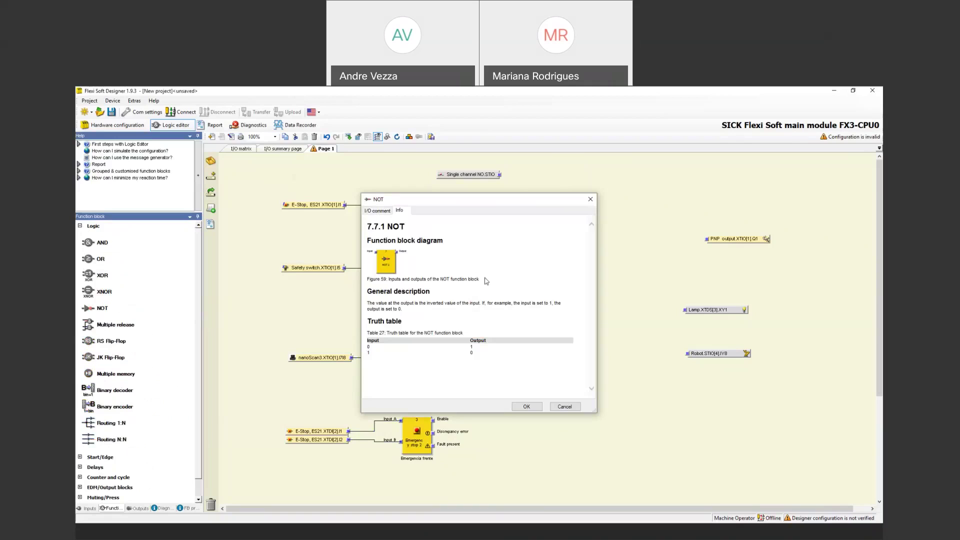
click(566, 408)
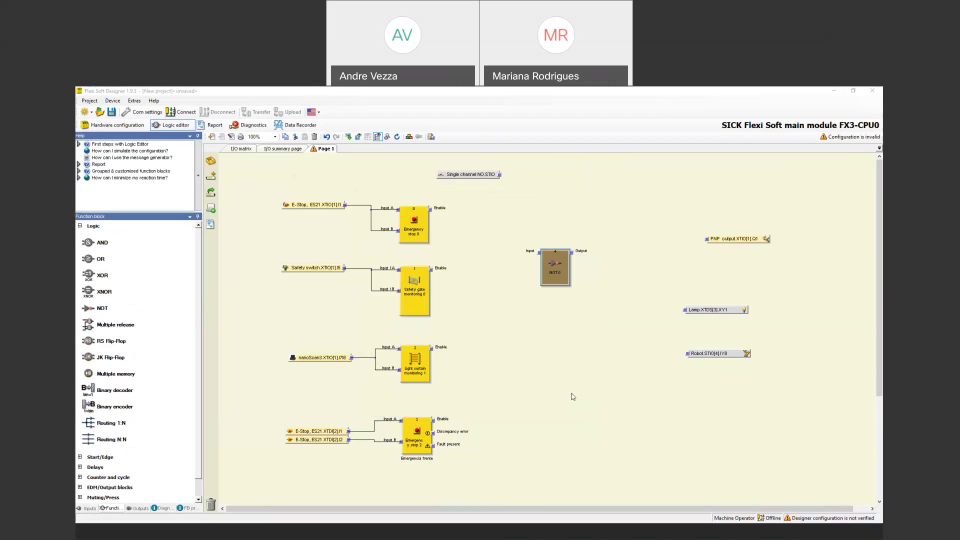
Delete the NOT block from Page 1
click(209, 506)
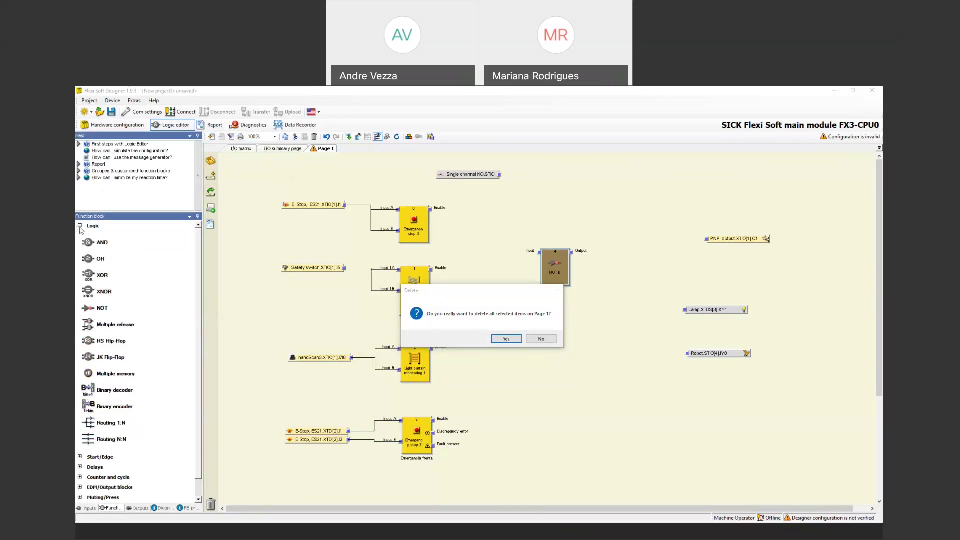
click(506, 339)
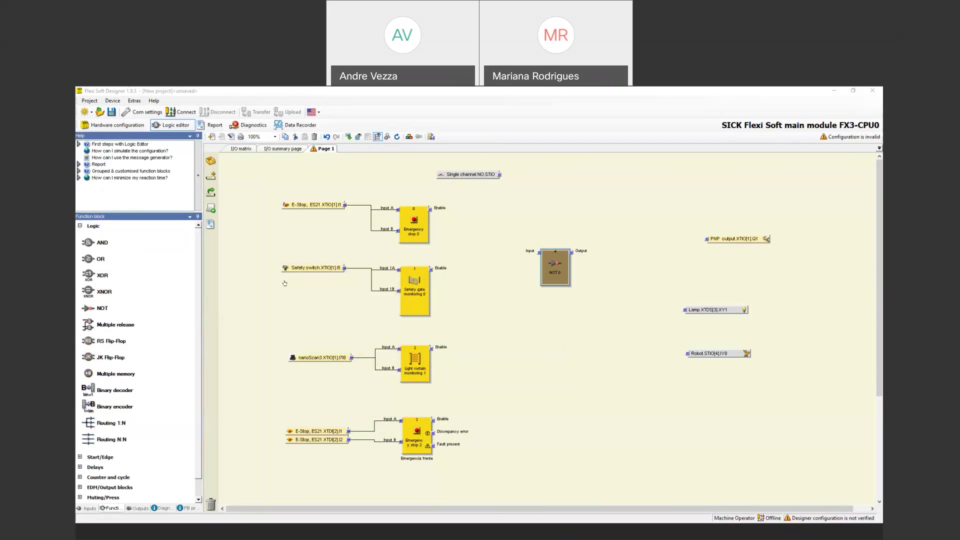
click(80, 227)
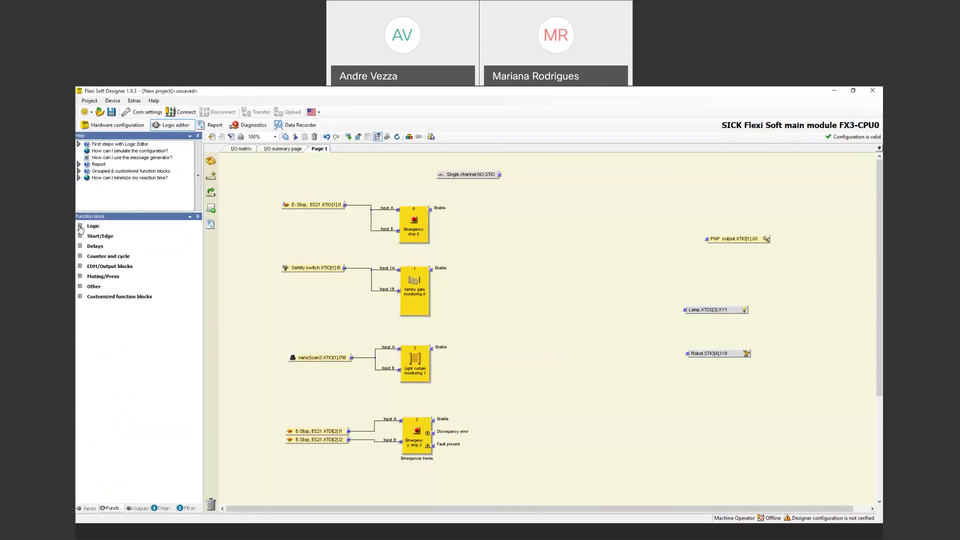
Place a Universal press contact block between the monitoring blocks and the outputs, and read through its documentation
click(80, 277)
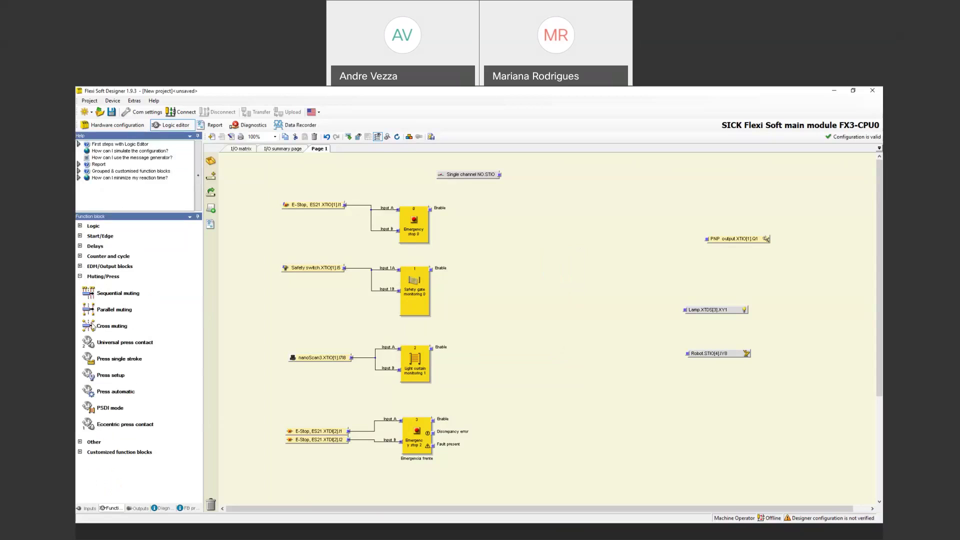
drag(138, 342, 622, 265)
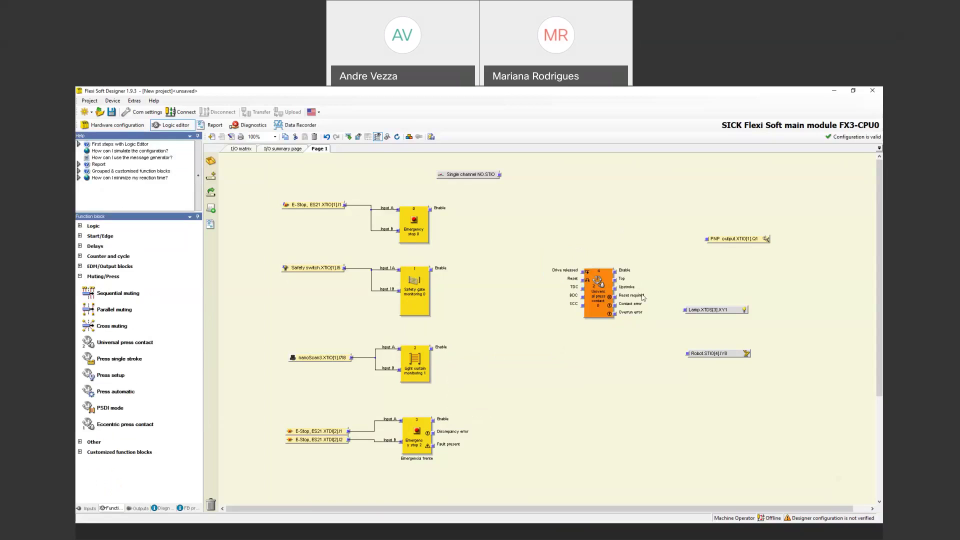
double_click(611, 296)
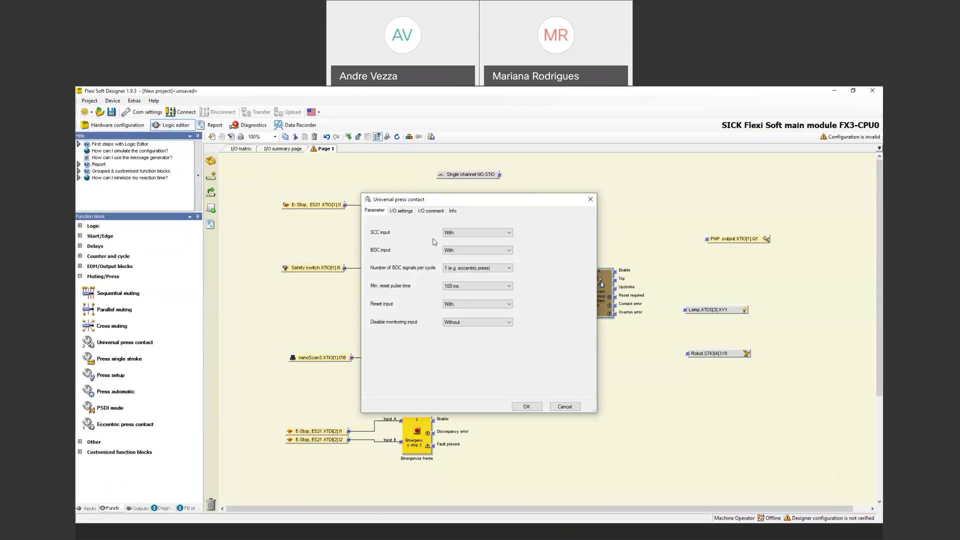
click(454, 211)
scroll(535, 274, down, 10)
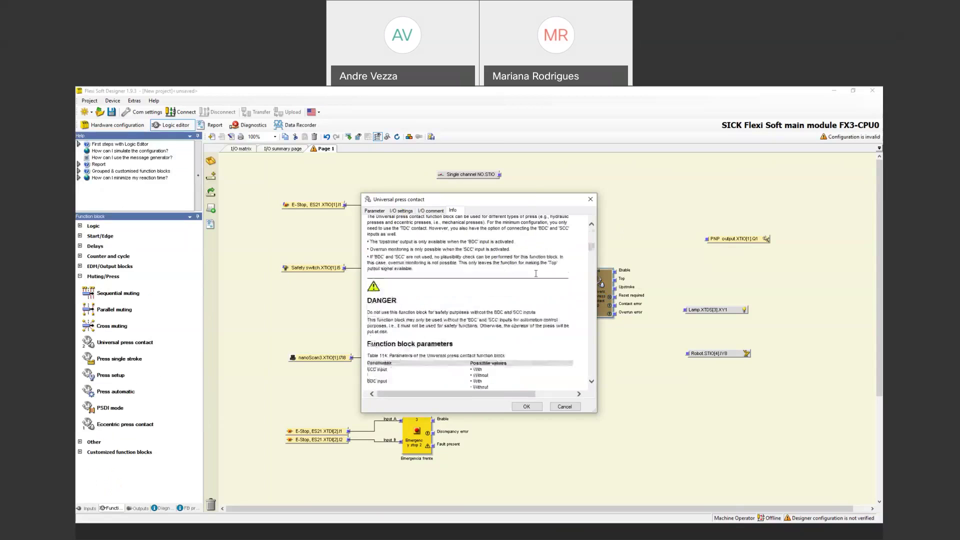
scroll(536, 273, down, 5)
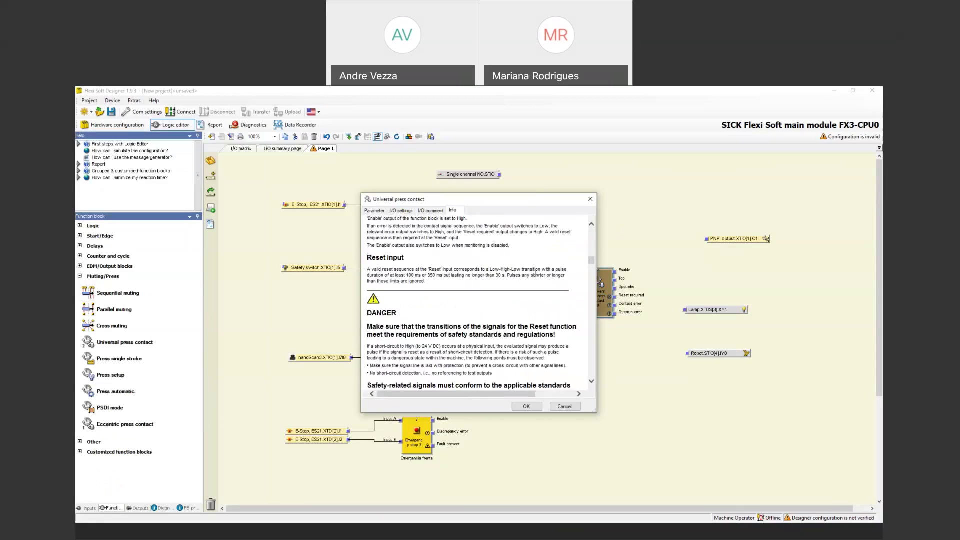
scroll(535, 274, down, 5)
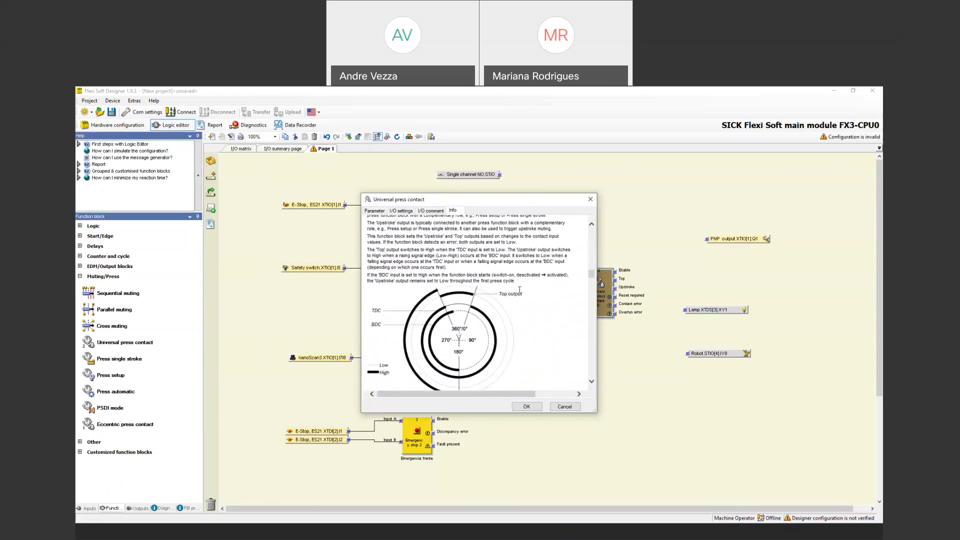
scroll(519, 290, down, 10)
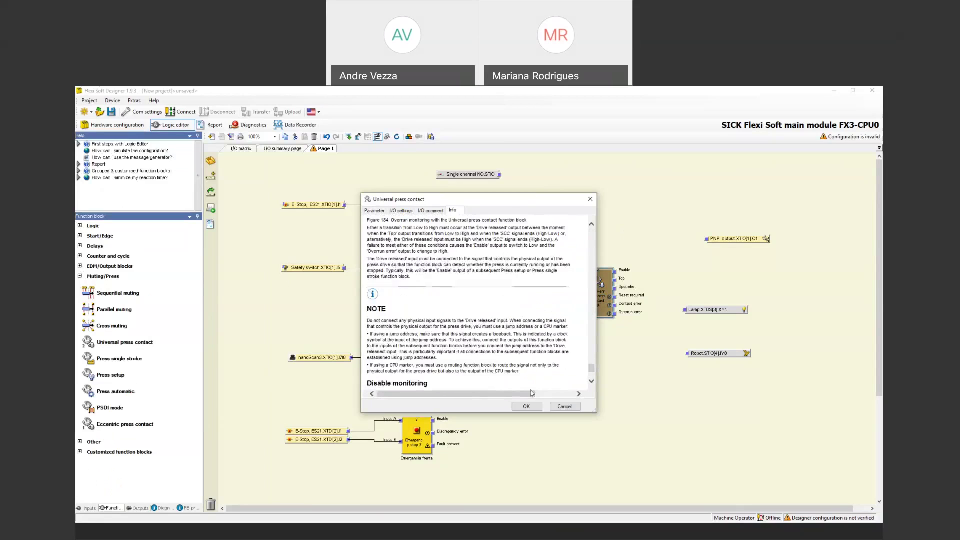
click(564, 407)
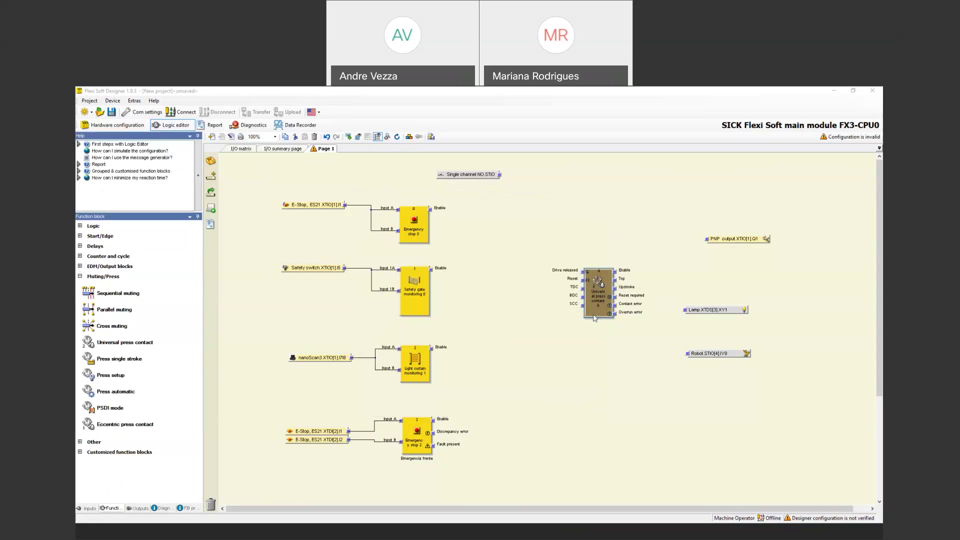
Show the Universal press contact block's preview and delete the block from Page 1
click(190, 506)
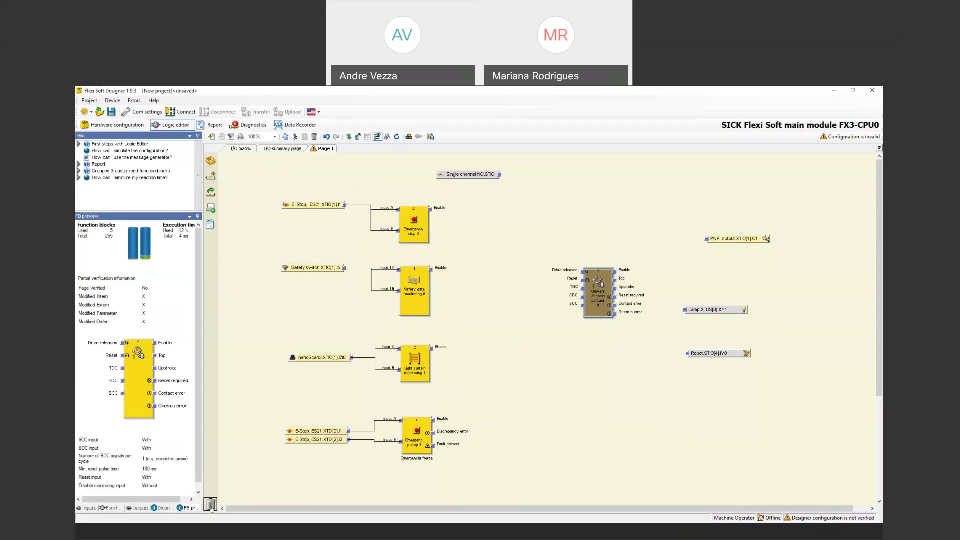
click(210, 504)
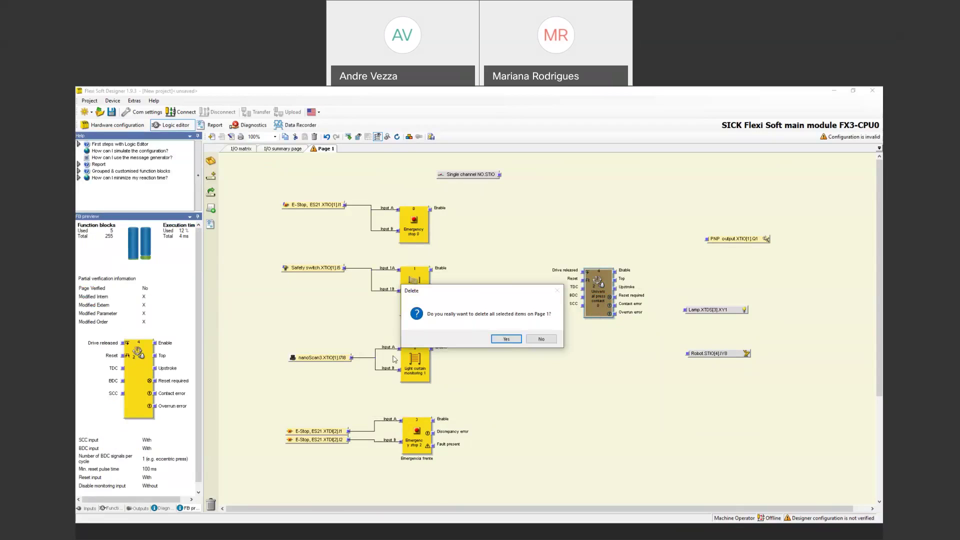
click(514, 342)
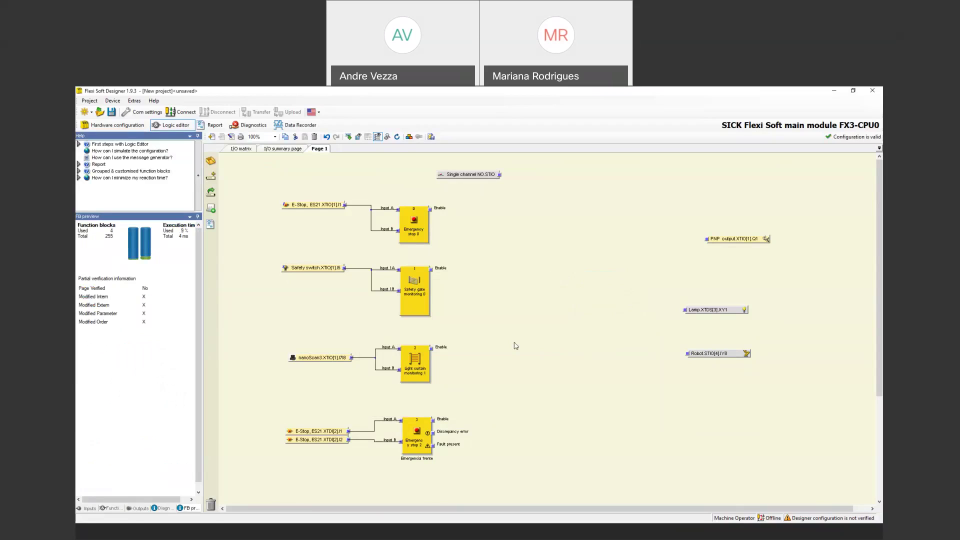
Place an AND block after the monitoring blocks and wire the Enable outputs of Emergency stop 0 and Safety gate monitoring to its two inputs
click(113, 509)
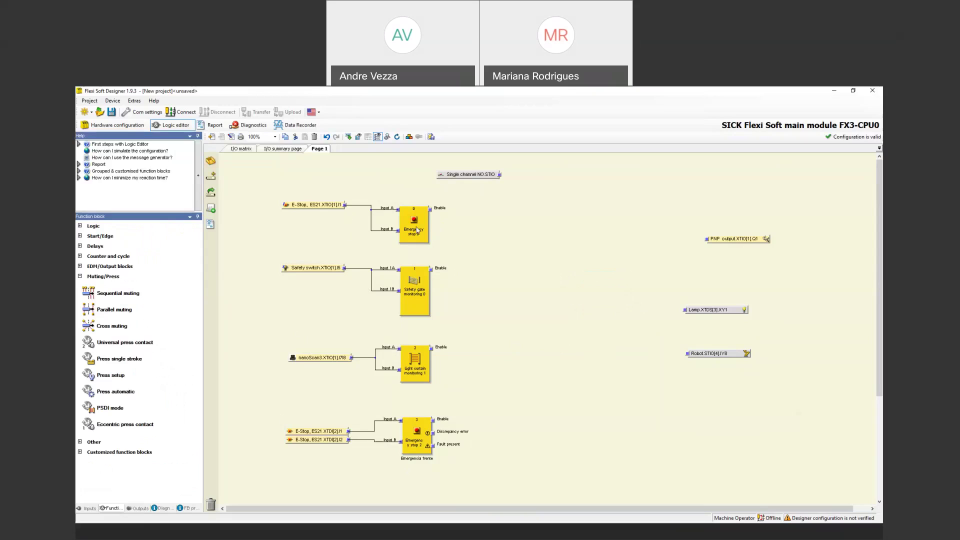
mouse_move(411, 286)
mouse_move(419, 433)
click(80, 226)
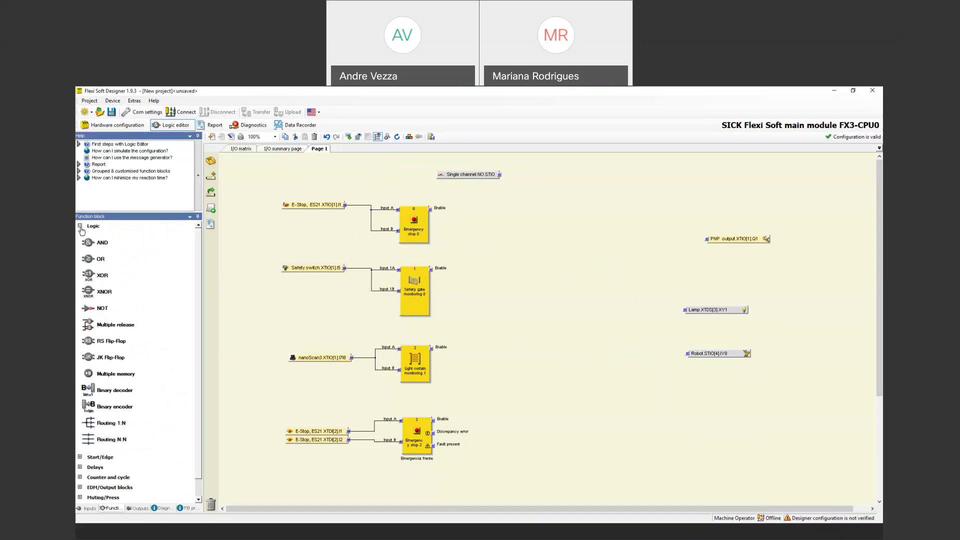
drag(88, 243, 499, 230)
drag(432, 212, 499, 236)
drag(431, 269, 498, 255)
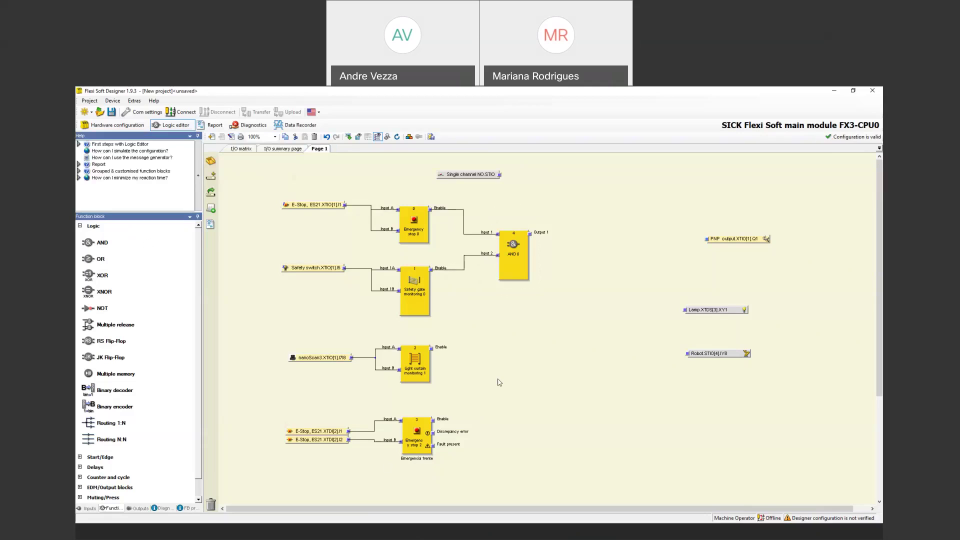
Give the AND block four inputs and wire the Enable outputs of Light curtain monitoring and Emergency stop 2 to inputs 3 and 4
double_click(513, 258)
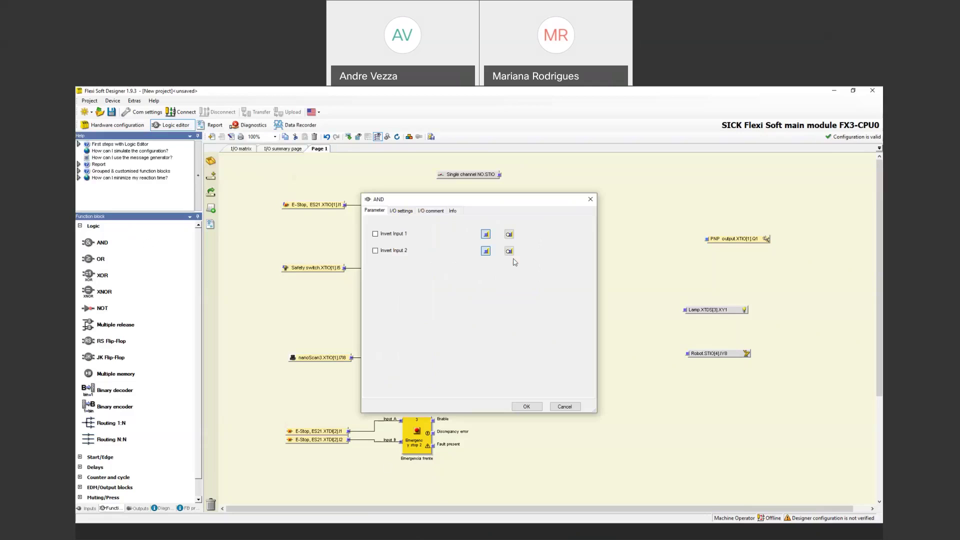
click(452, 211)
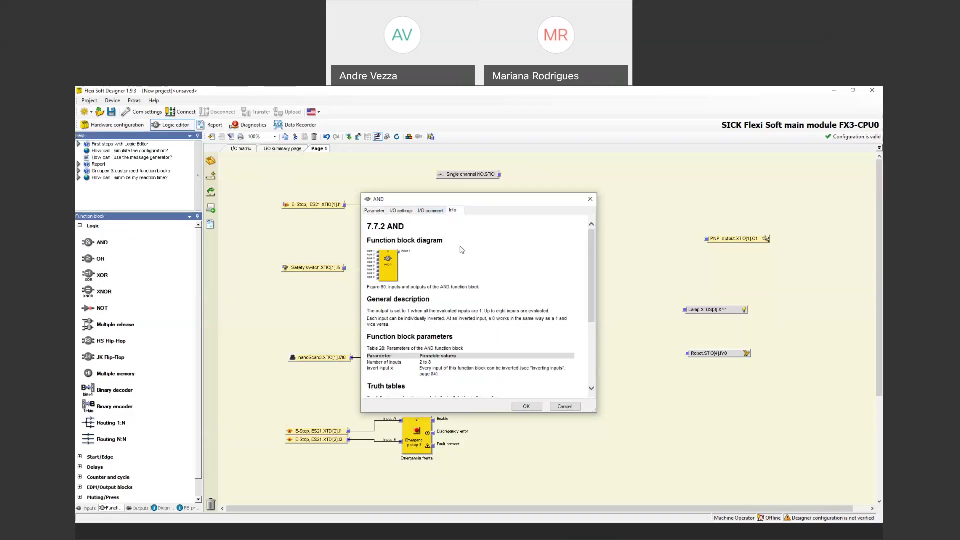
drag(393, 299, 381, 288)
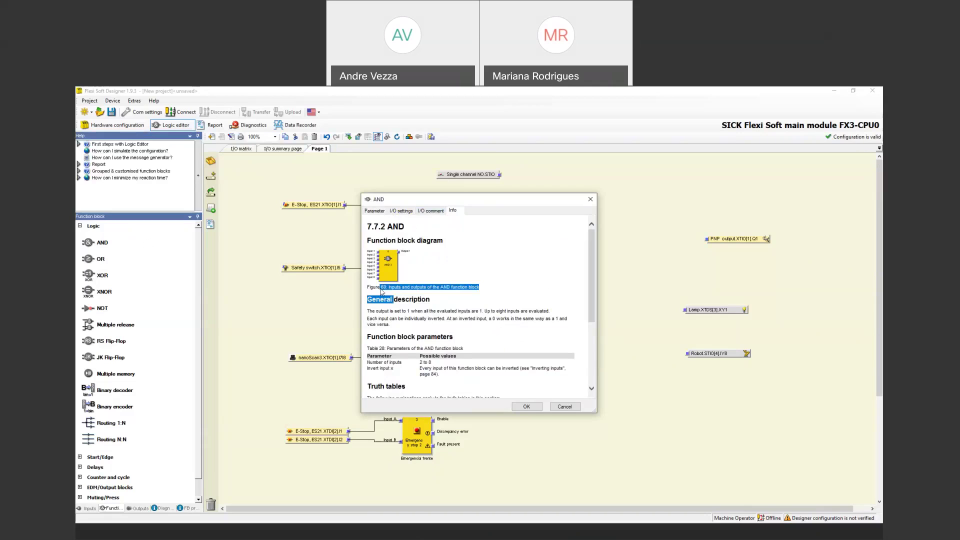
click(403, 212)
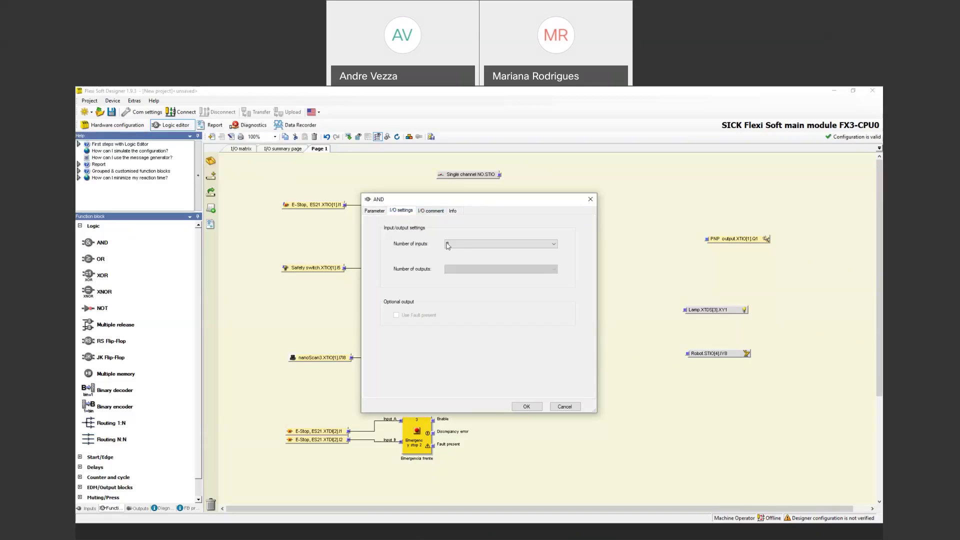
click(463, 245)
click(465, 262)
click(382, 211)
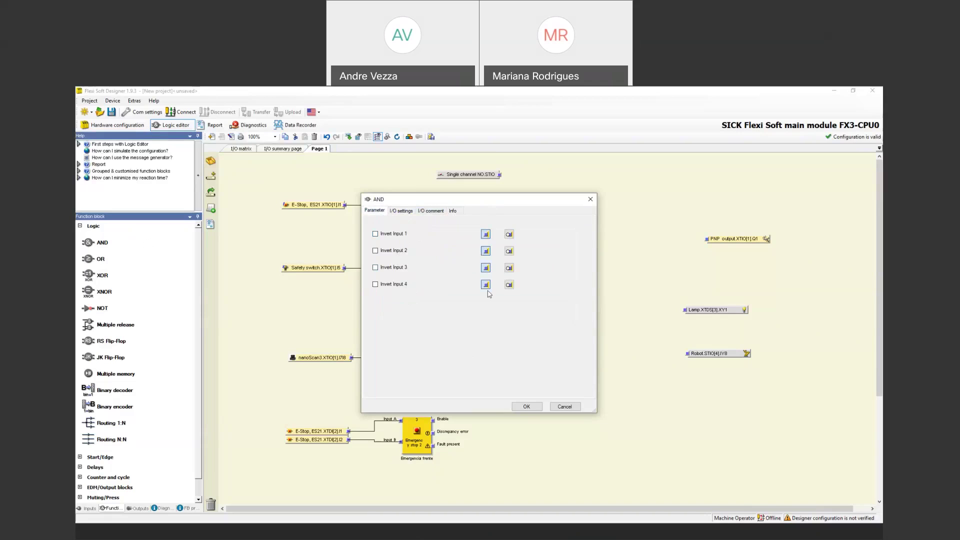
click(525, 407)
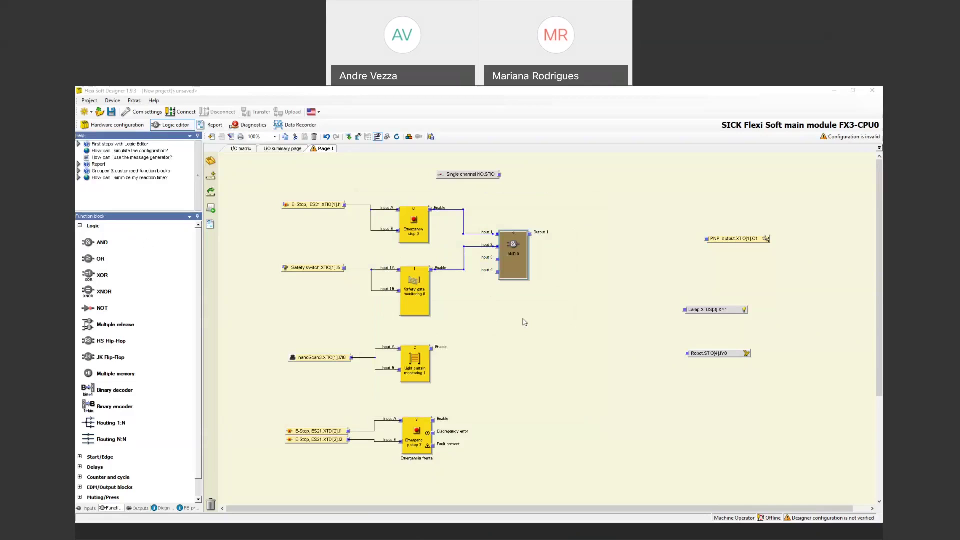
drag(497, 259, 433, 349)
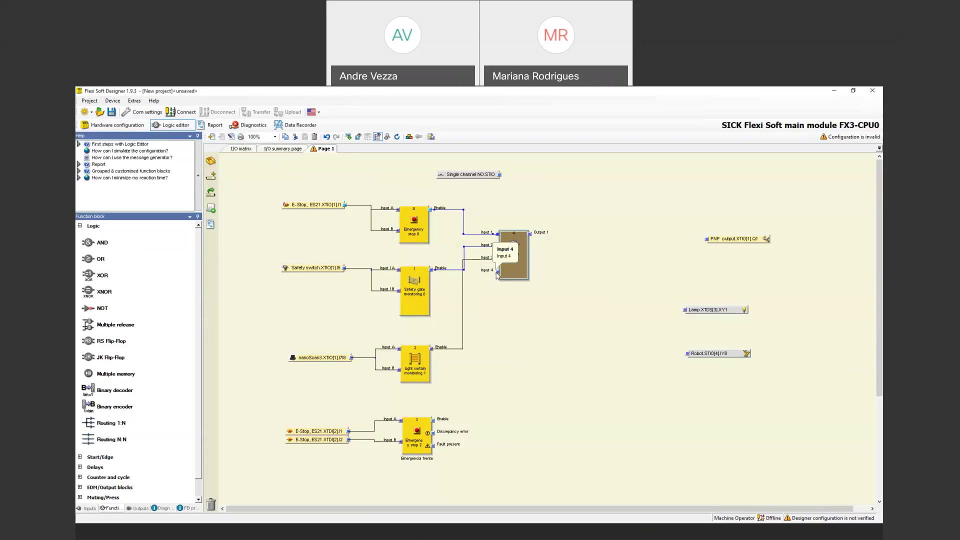
drag(497, 271, 432, 419)
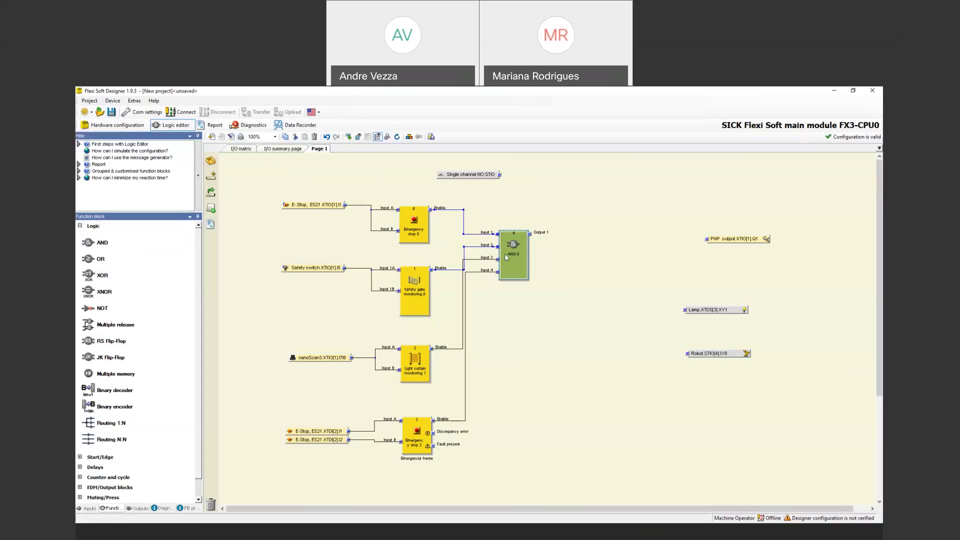
Place a Reset block after the AND block, wiring the AND output to Release 1 and the Single channel NO input to Reset
click(80, 227)
click(80, 237)
drag(88, 252, 585, 202)
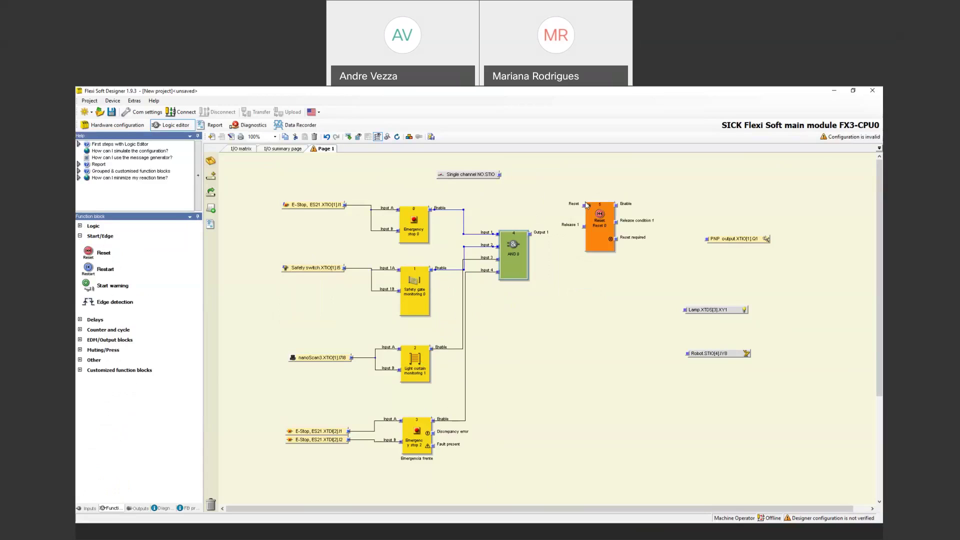
drag(531, 233, 579, 226)
drag(500, 175, 582, 205)
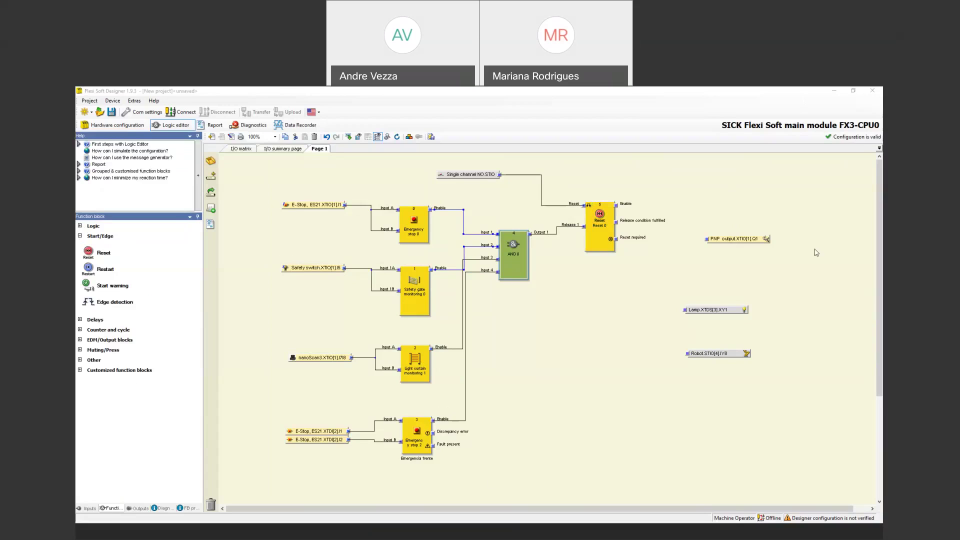
Spread out the PNP, Lamp and Robot outputs and connect the Lamp output to the Reset block's Reset required signal
drag(745, 238, 787, 168)
drag(711, 311, 758, 274)
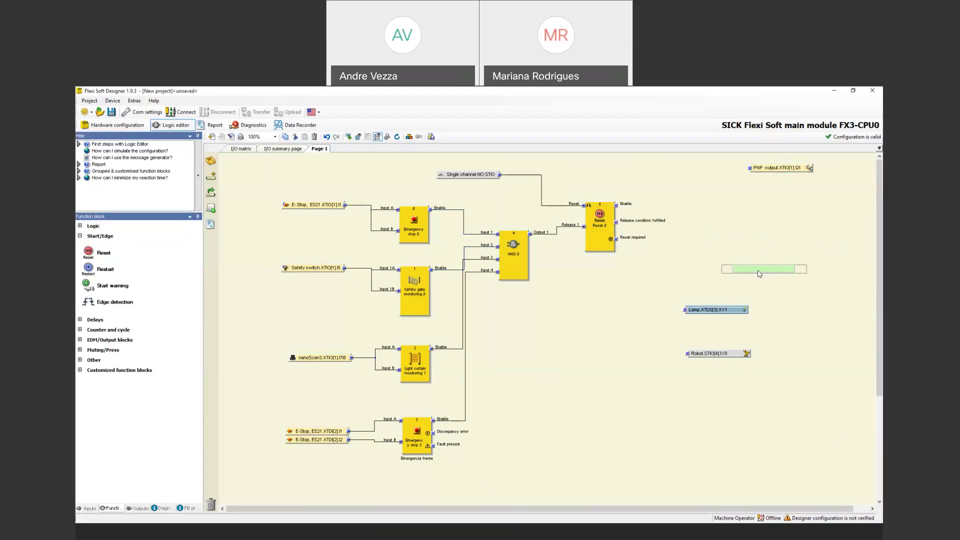
drag(709, 354, 739, 334)
click(753, 271)
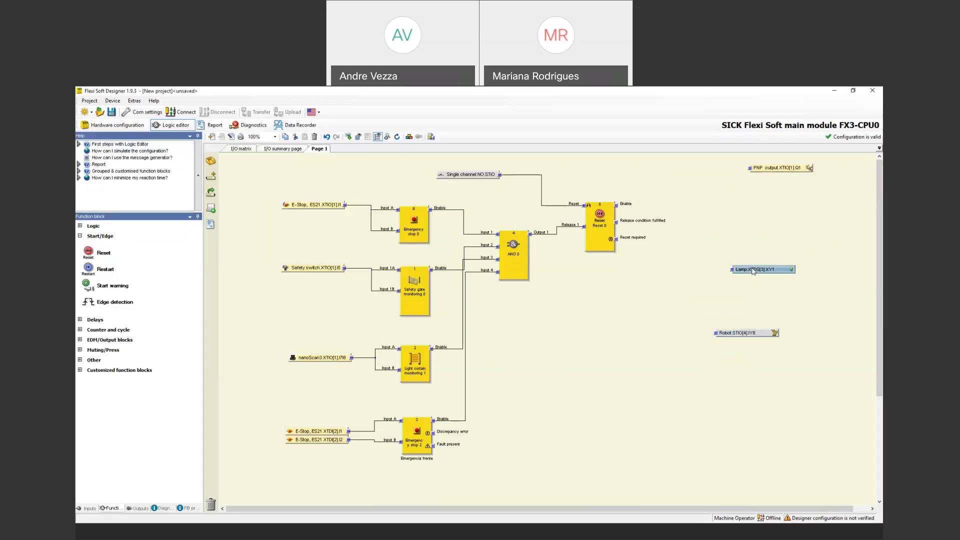
drag(752, 271, 617, 239)
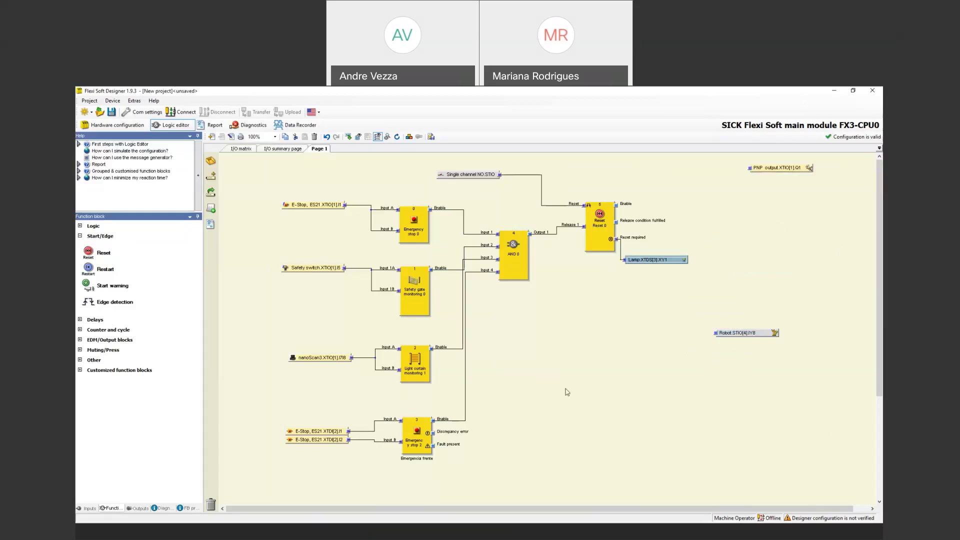
Move the Robot output beside Emergency stop 2 and connect it to that block's Fault present signal
click(722, 334)
drag(723, 334, 439, 450)
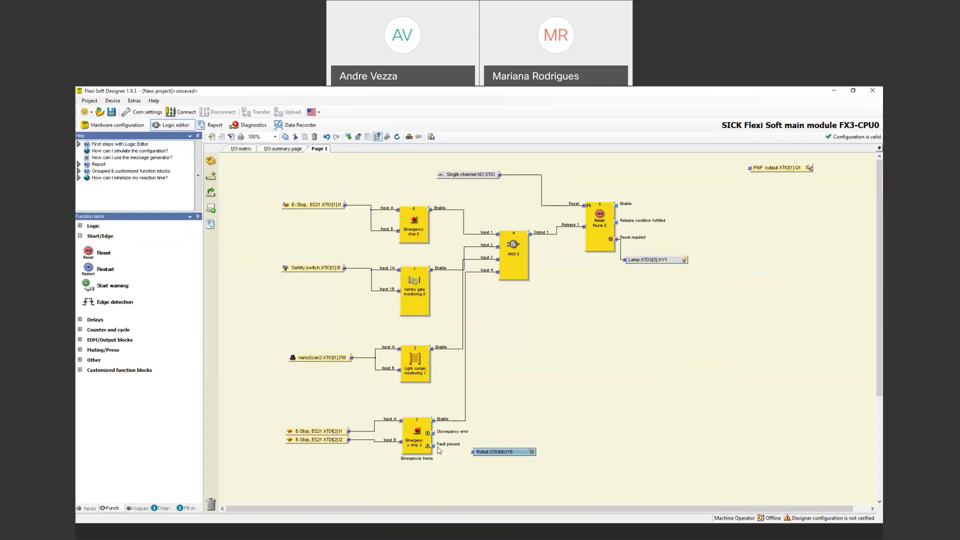
drag(434, 445, 473, 452)
Place a Restart block between the Reset block and the PNP output, and wire the Reset block's Enable output to its Release 1 input
drag(87, 269, 715, 189)
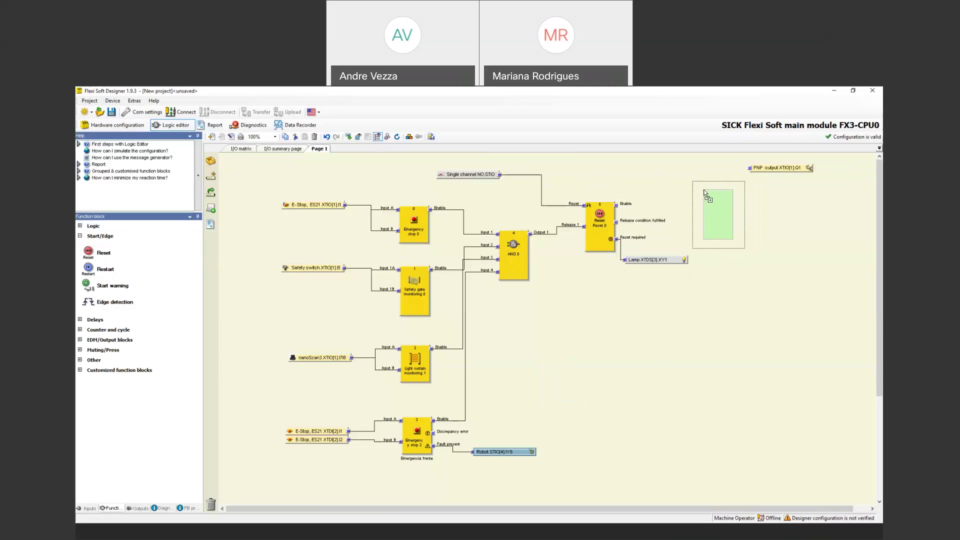
click(758, 167)
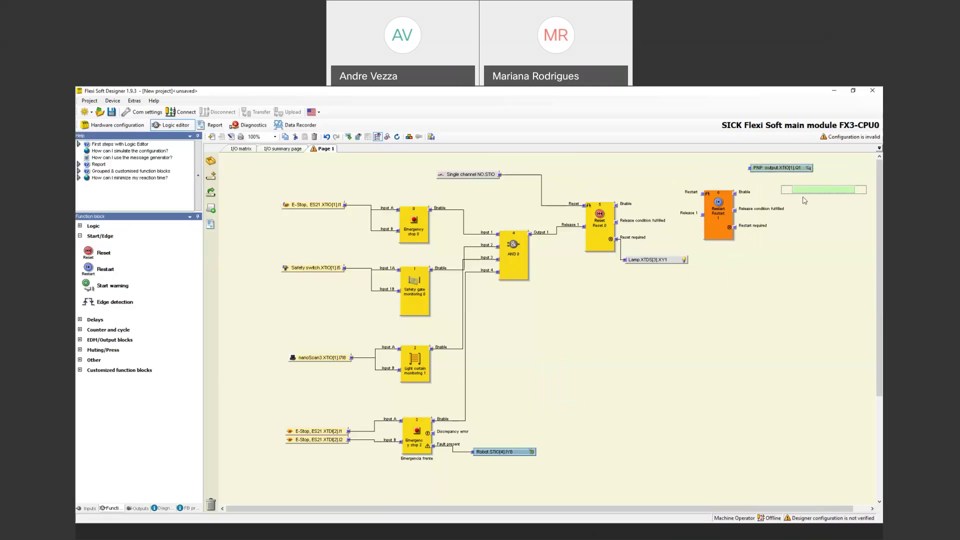
drag(761, 338, 790, 189)
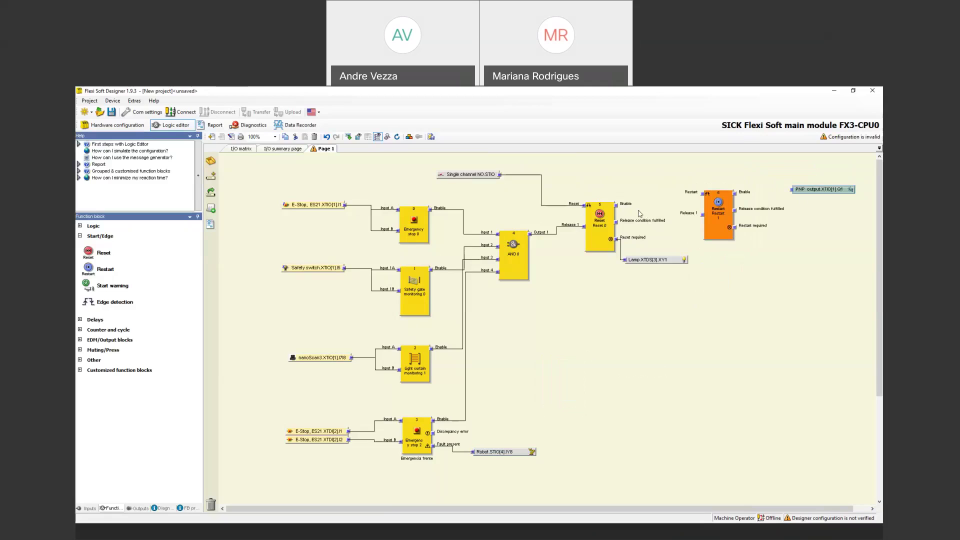
drag(617, 204, 702, 213)
click(743, 280)
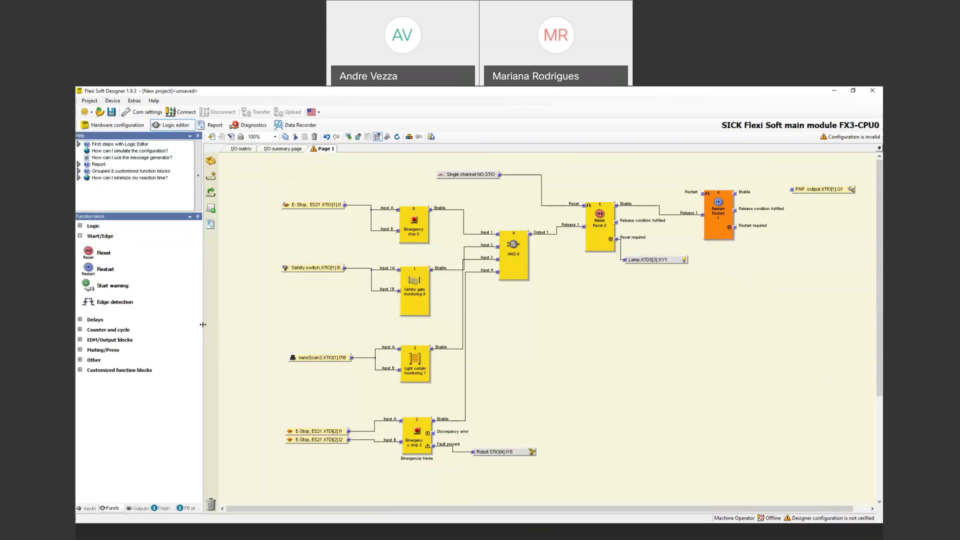
Check the available logic inputs, and add a single-channel Start element to input I1 of the STIO module in the hardware configuration
click(87, 509)
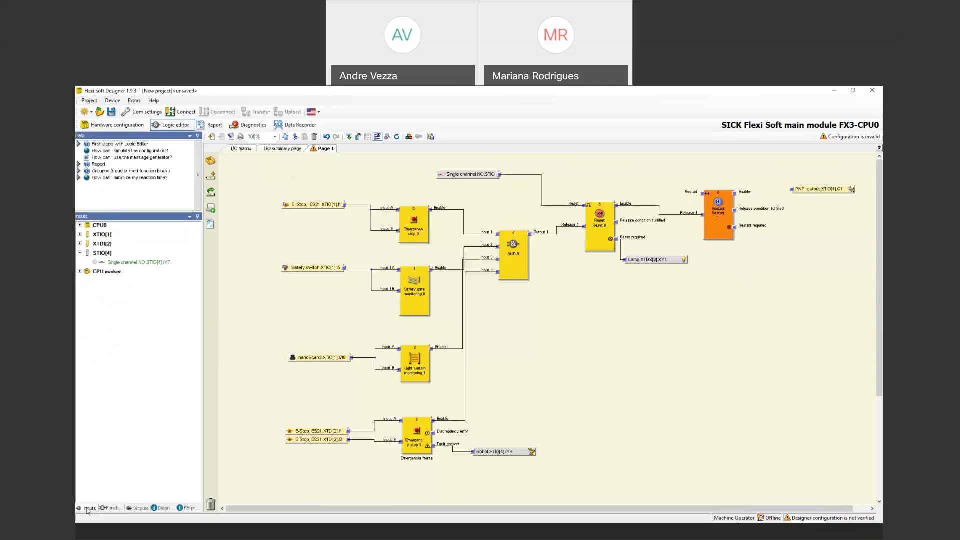
click(79, 244)
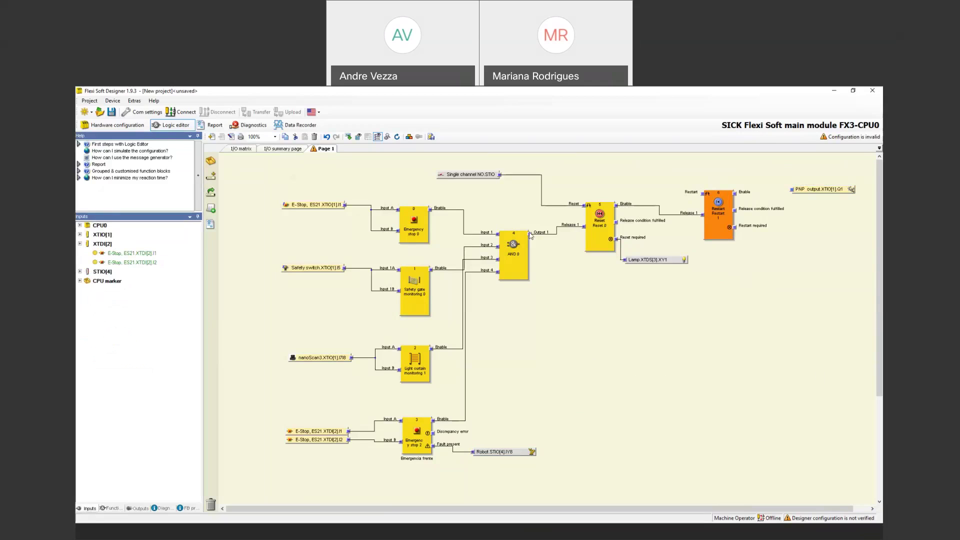
click(81, 235)
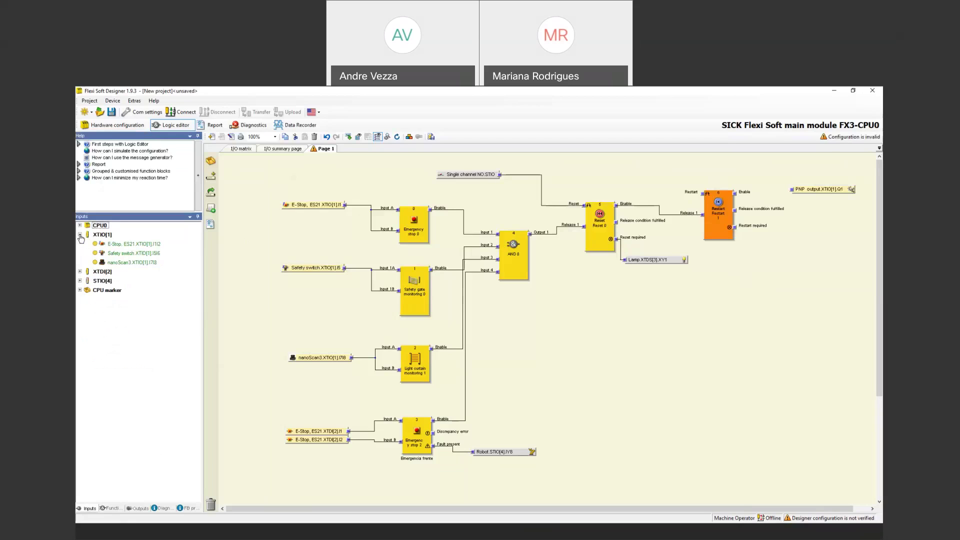
click(128, 127)
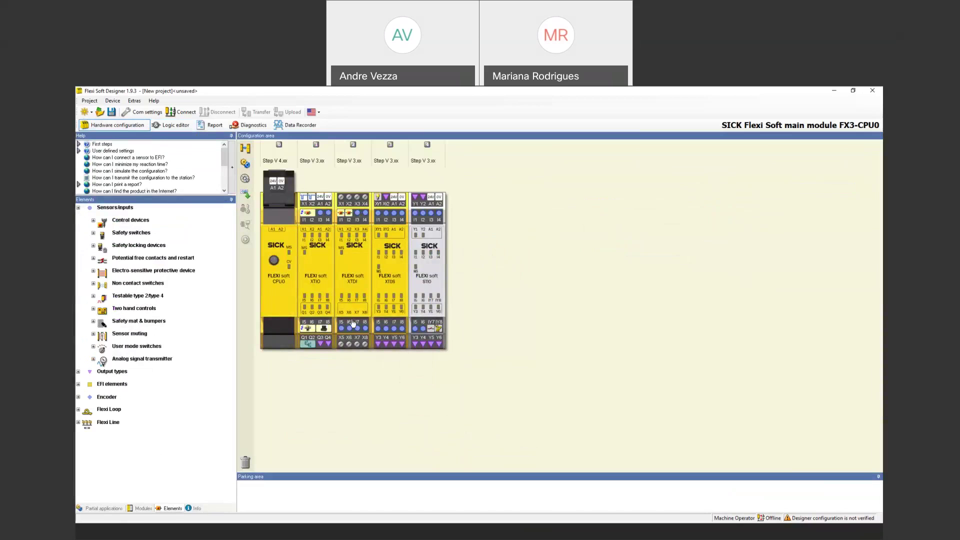
click(93, 258)
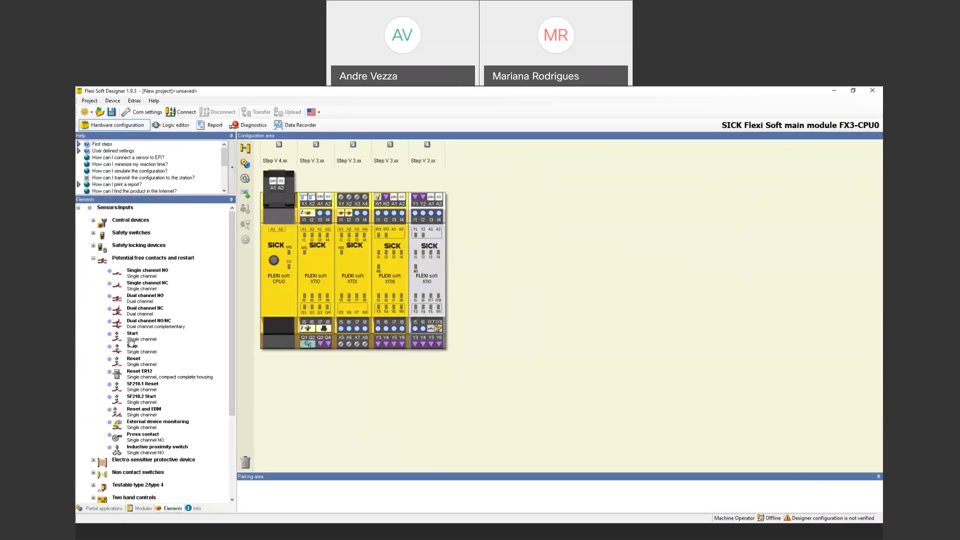
drag(131, 342, 418, 216)
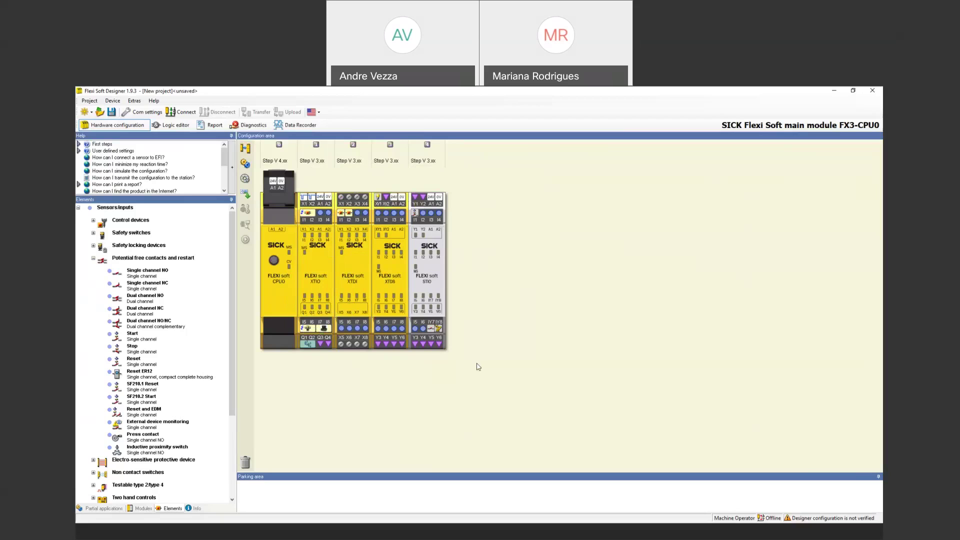
Place the STIO[4] Start input on Page 1, wire it to the Restart block, and connect the block's Enable output to the PNP output
click(183, 130)
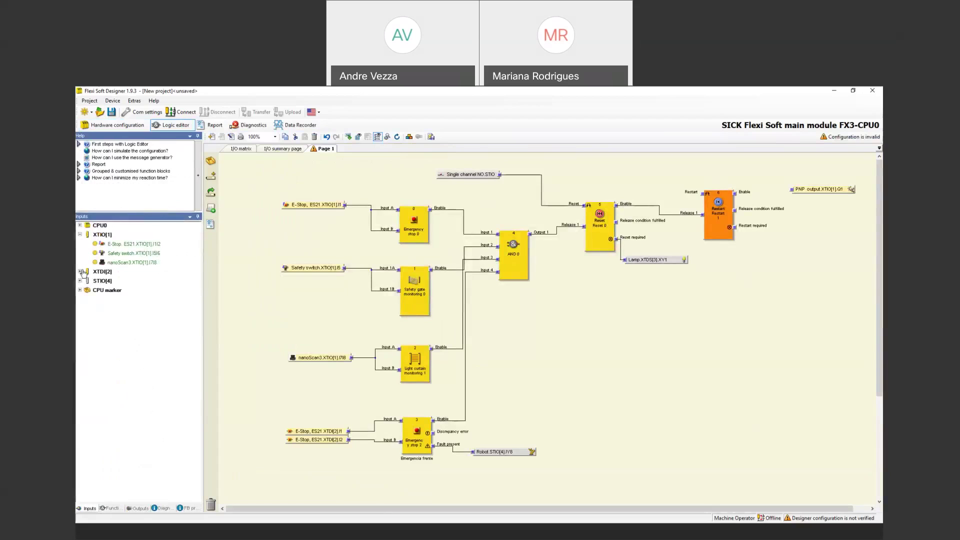
click(80, 281)
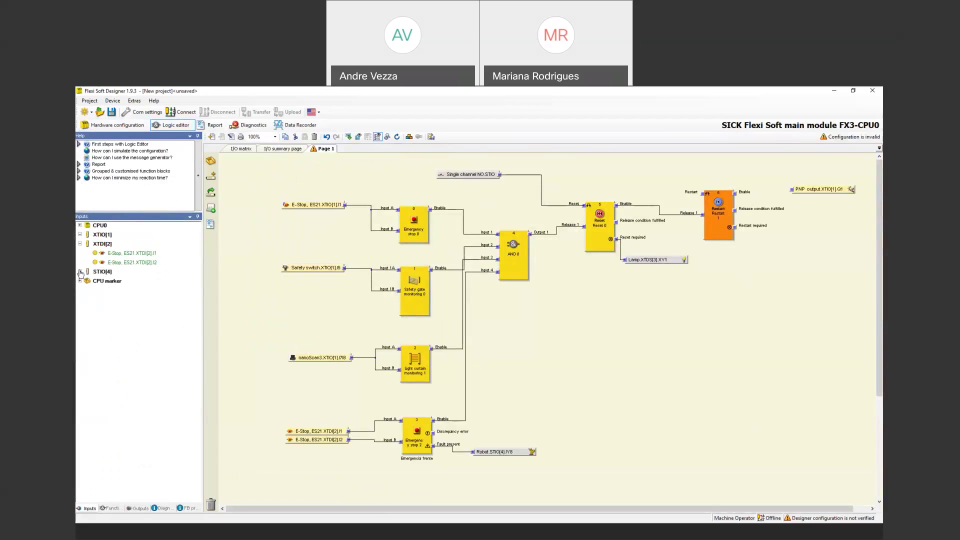
drag(122, 262, 791, 189)
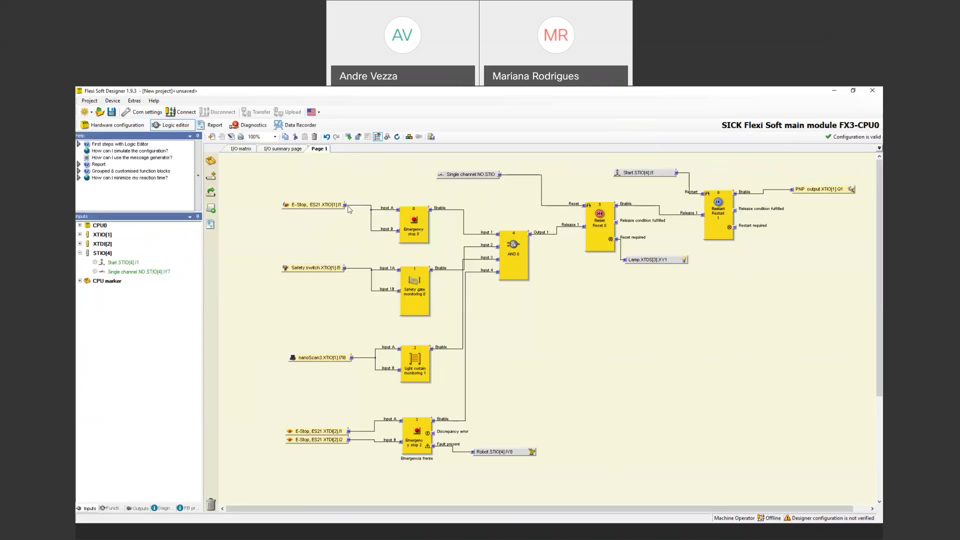
Start the logic simulation and switch on the dual-channel E-Stop ES21 input of module XTIO[1]
mouse_move(349, 210)
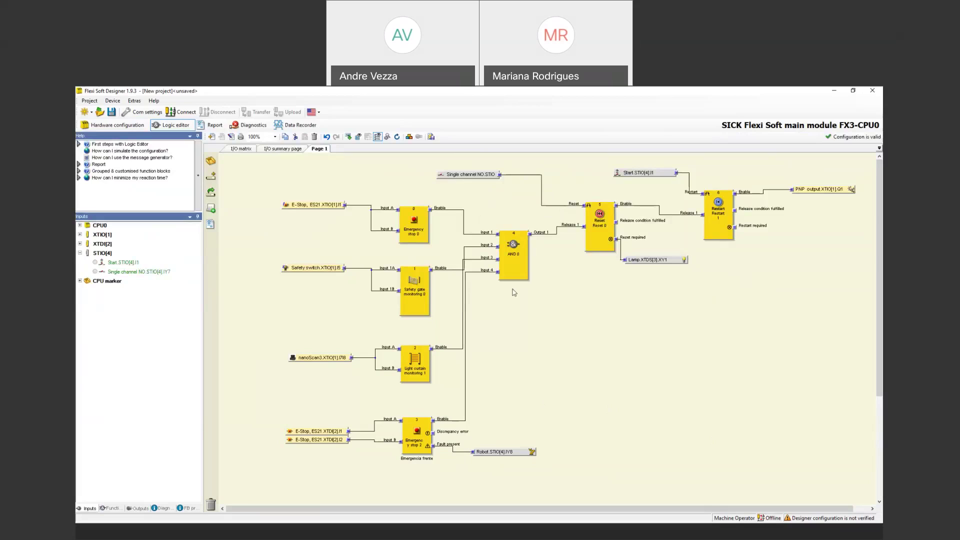
click(409, 138)
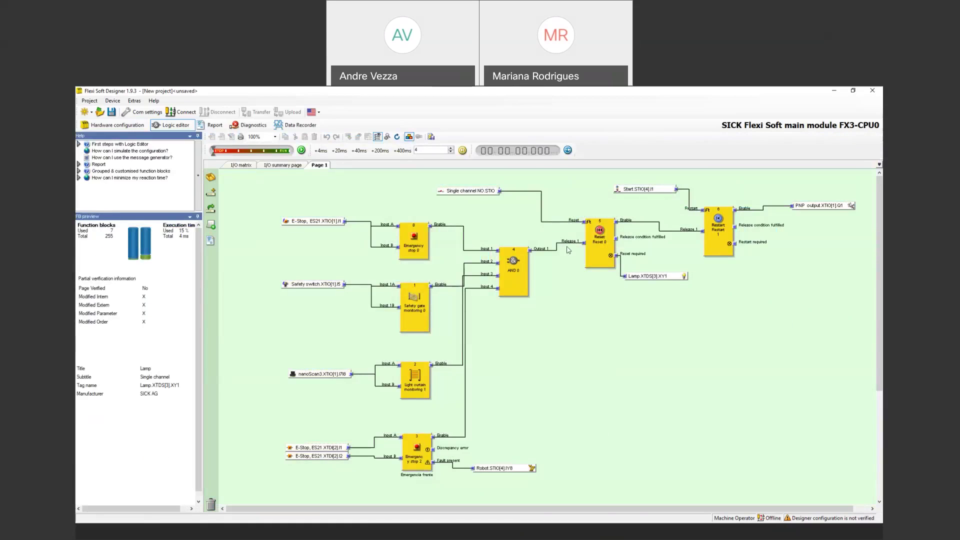
click(301, 151)
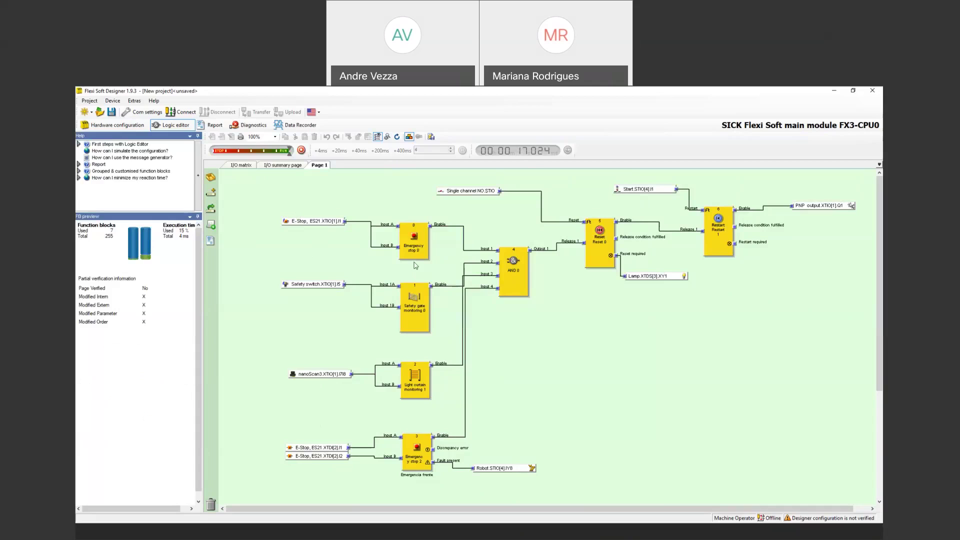
mouse_move(324, 225)
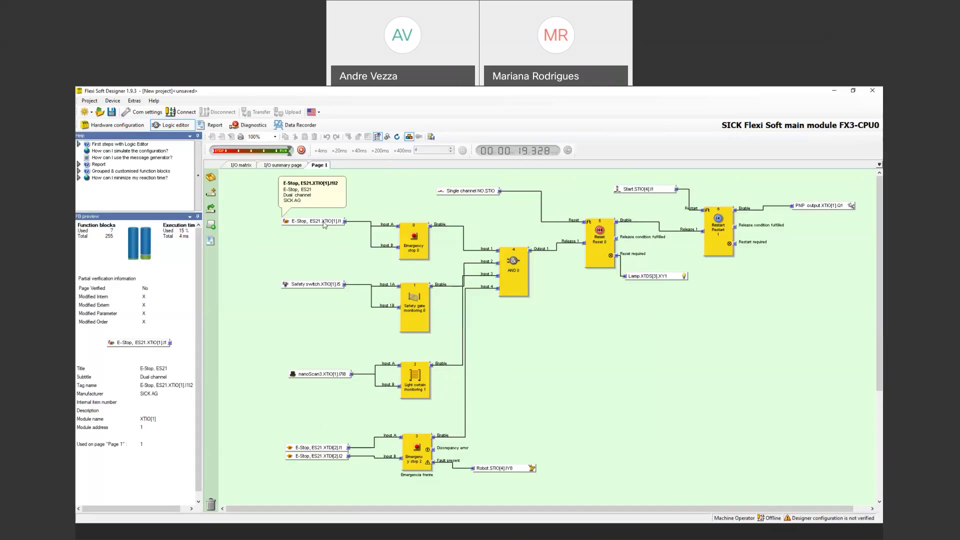
click(325, 225)
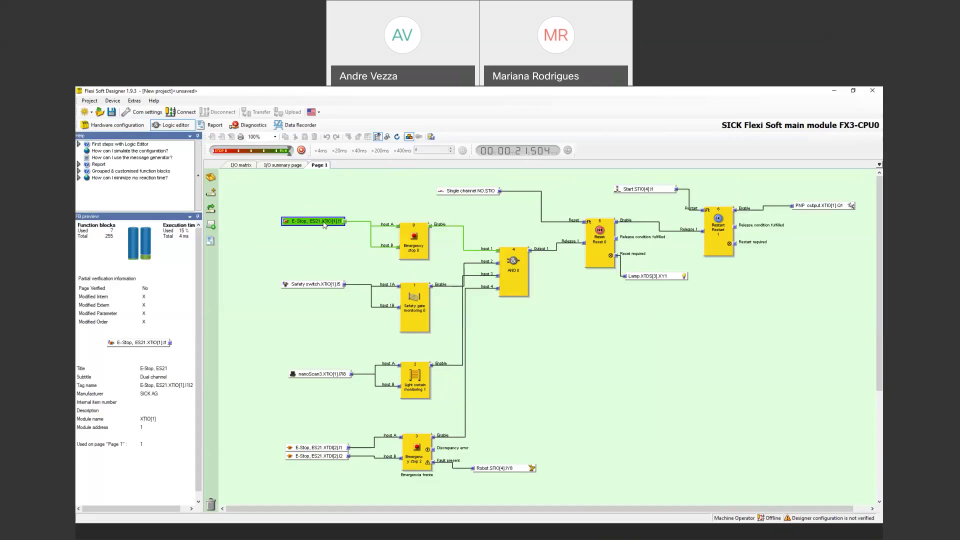
Switch on the XTIO[1] safety switch and nanoScan3 inputs and both single-channel XTDI[2] E-Stop inputs in the running simulation
click(320, 286)
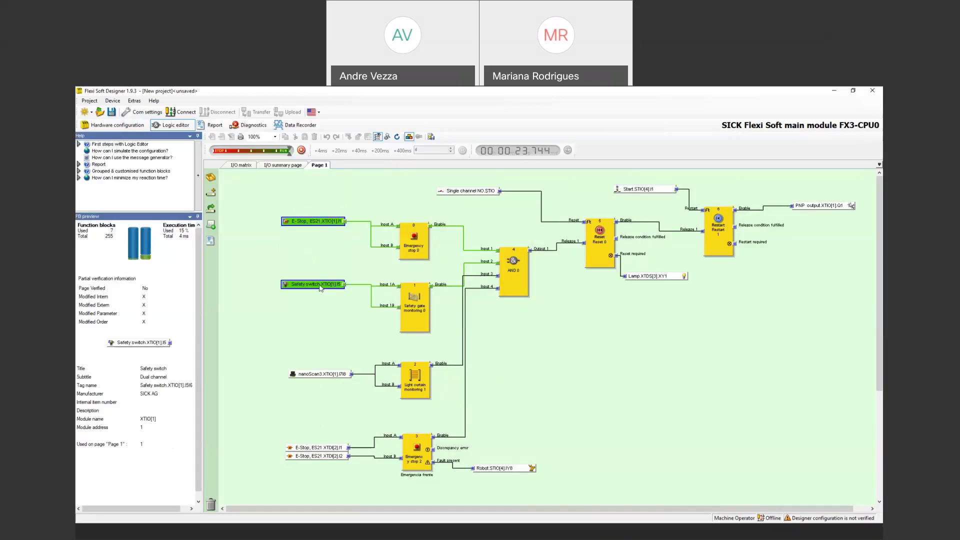
click(317, 375)
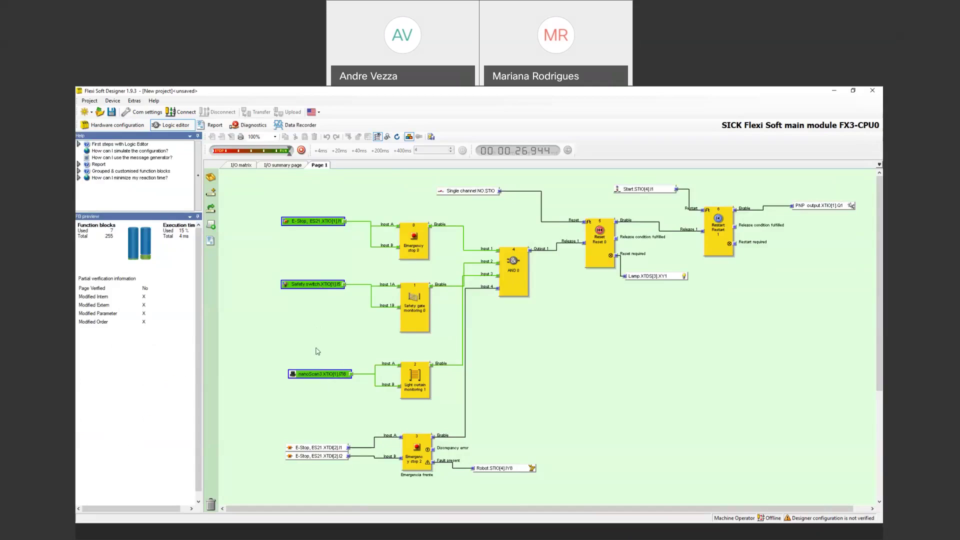
click(334, 449)
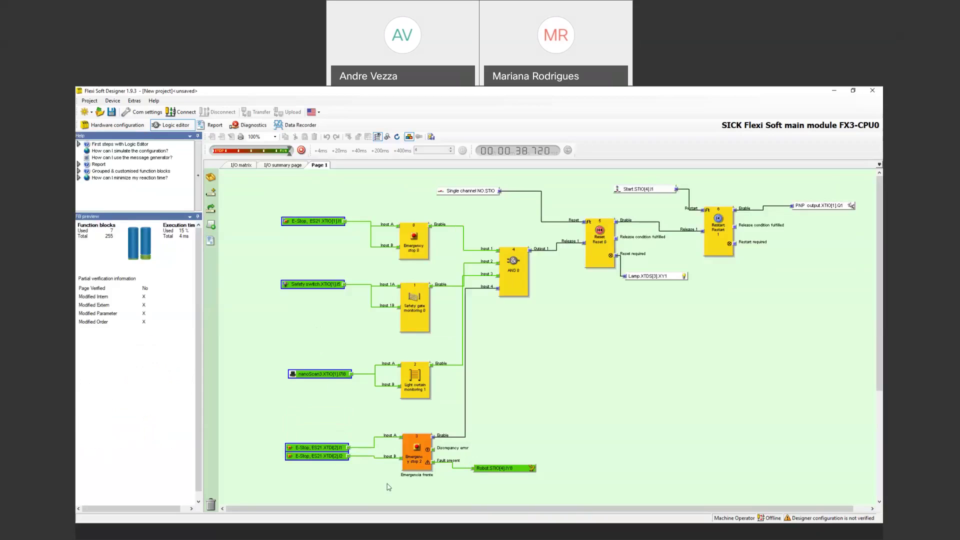
Check the parameters of the Emergencia frente emergency stop block without changing them, and switch both XTDI[2] E-Stop inputs off
double_click(413, 457)
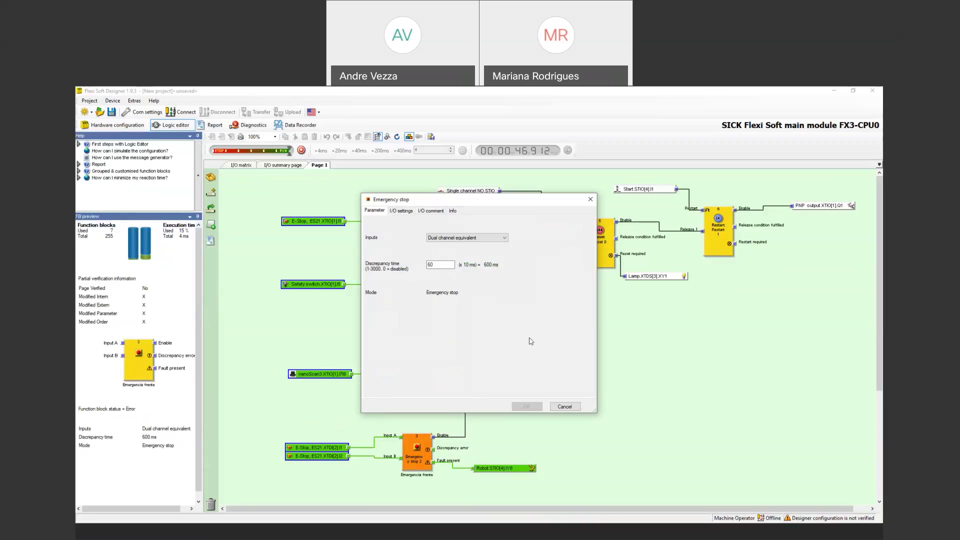
click(564, 407)
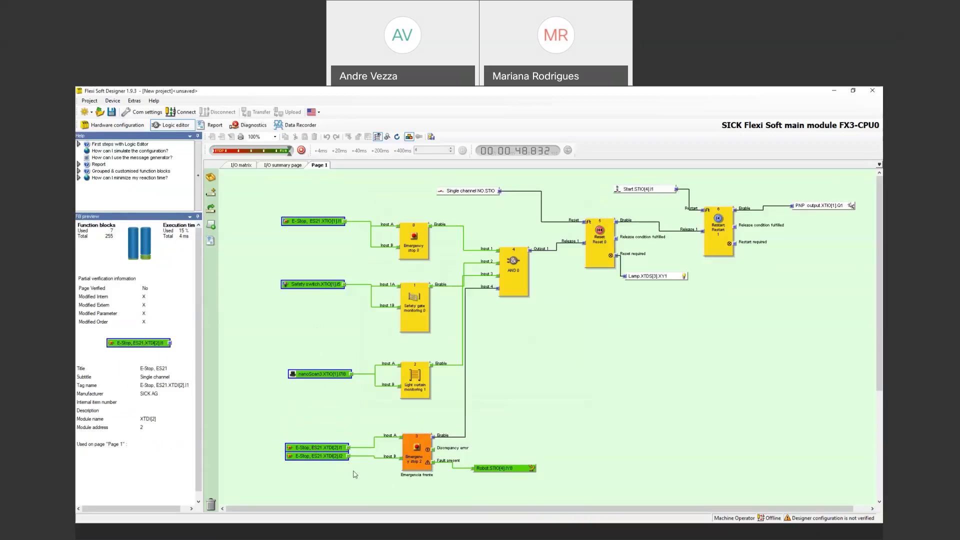
click(338, 453)
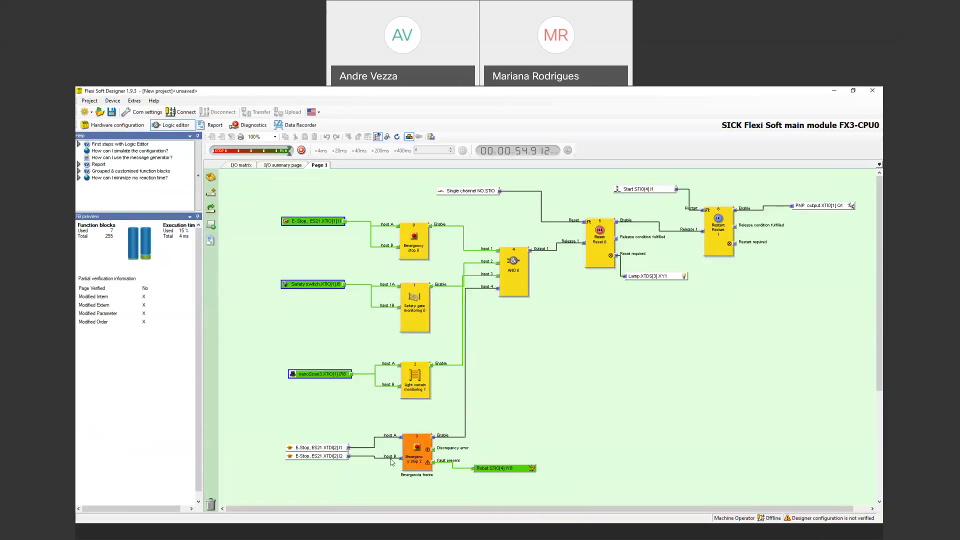
Restart the logic simulation from zero and try switching on both XTDI[2] E-Stop inputs while it runs
click(409, 138)
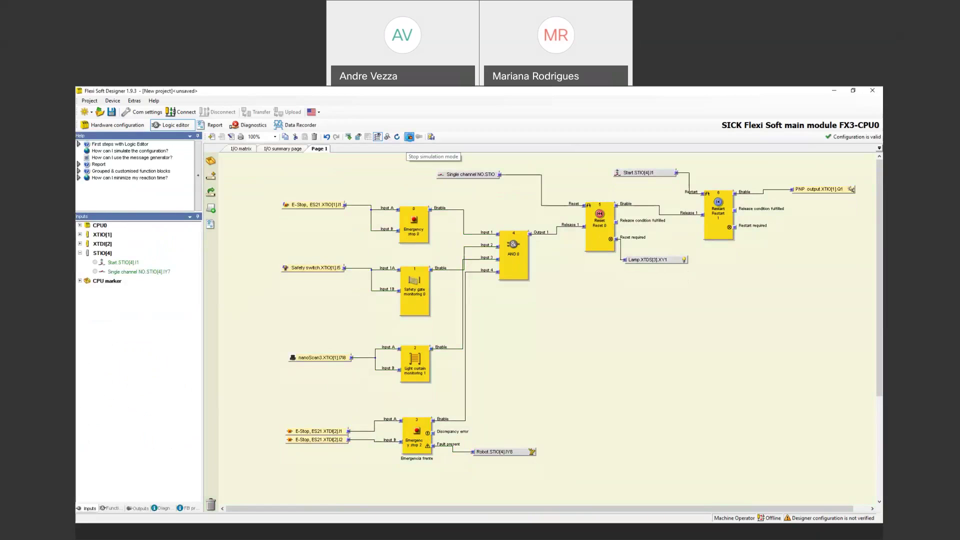
click(409, 137)
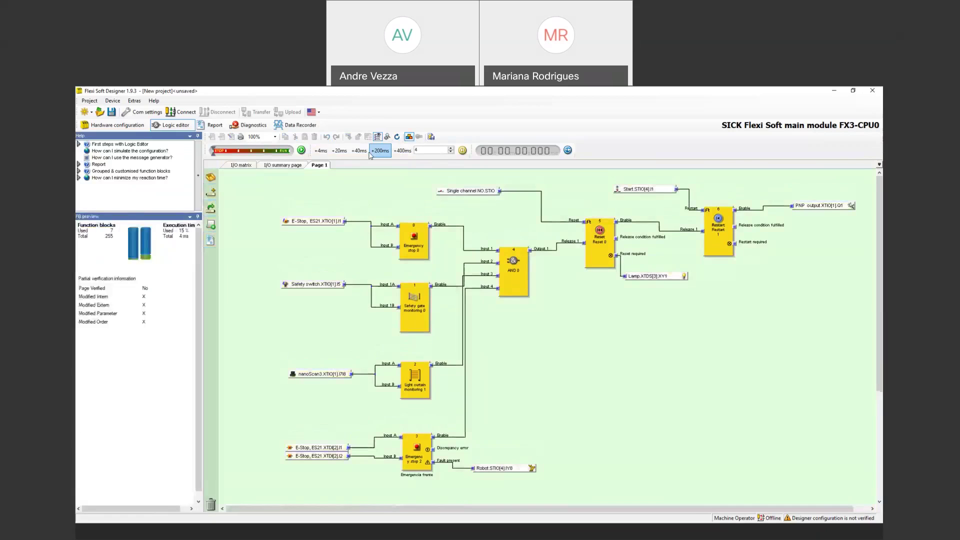
click(302, 151)
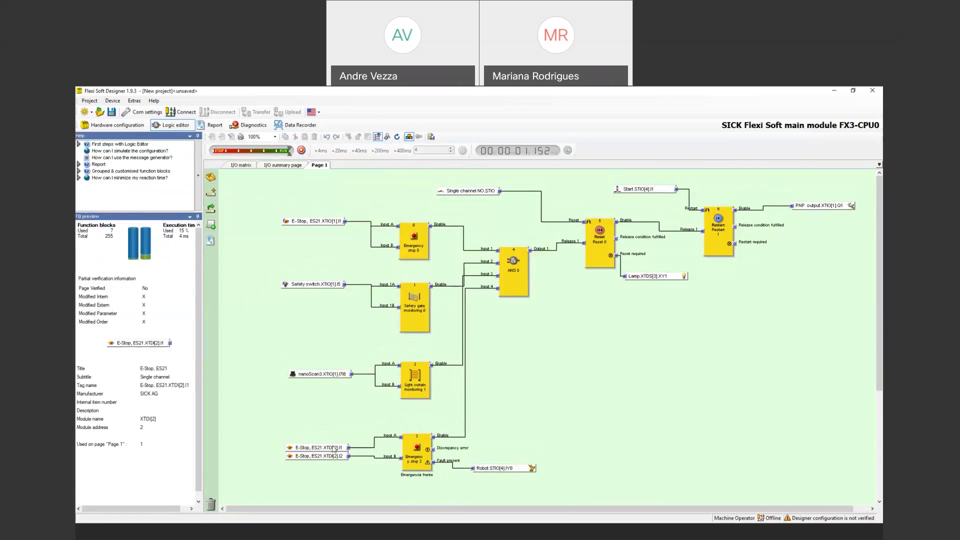
click(333, 449)
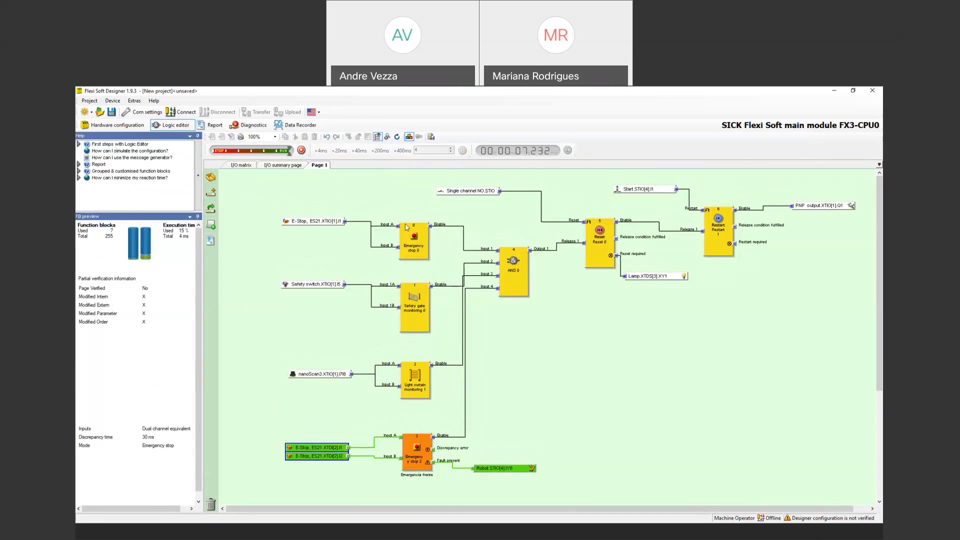
Reset the simulation mode, preselect both XTDI[2] E-Stop inputs as on while it is halted, and start the run
click(409, 136)
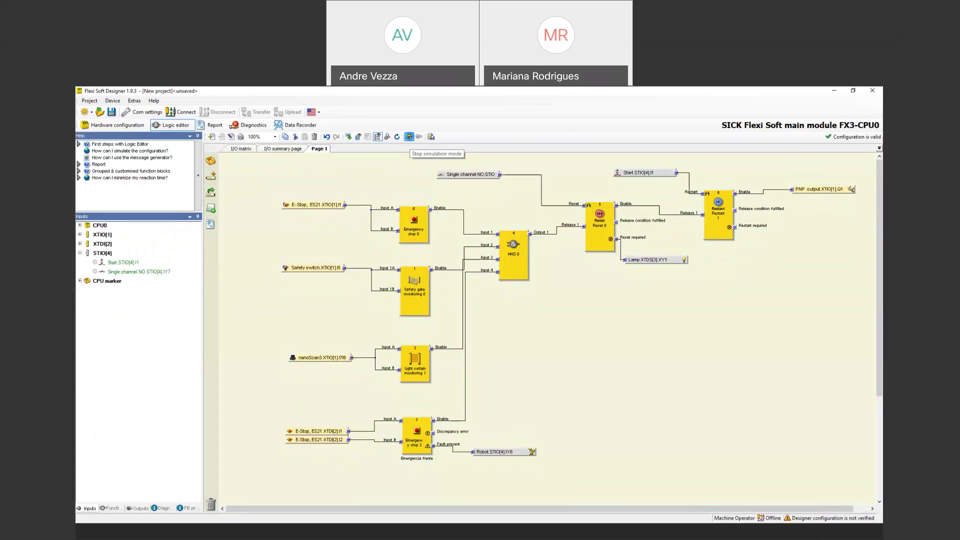
click(409, 137)
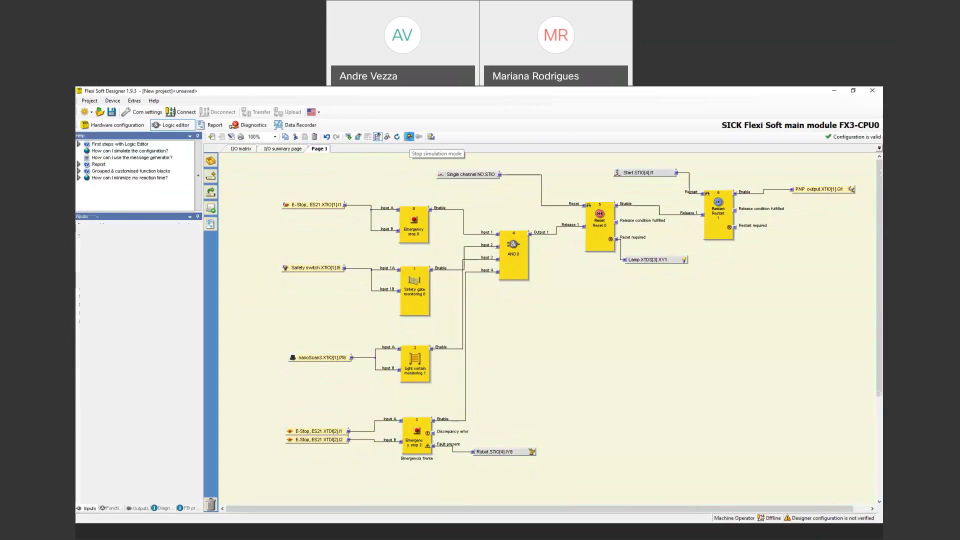
mouse_move(309, 448)
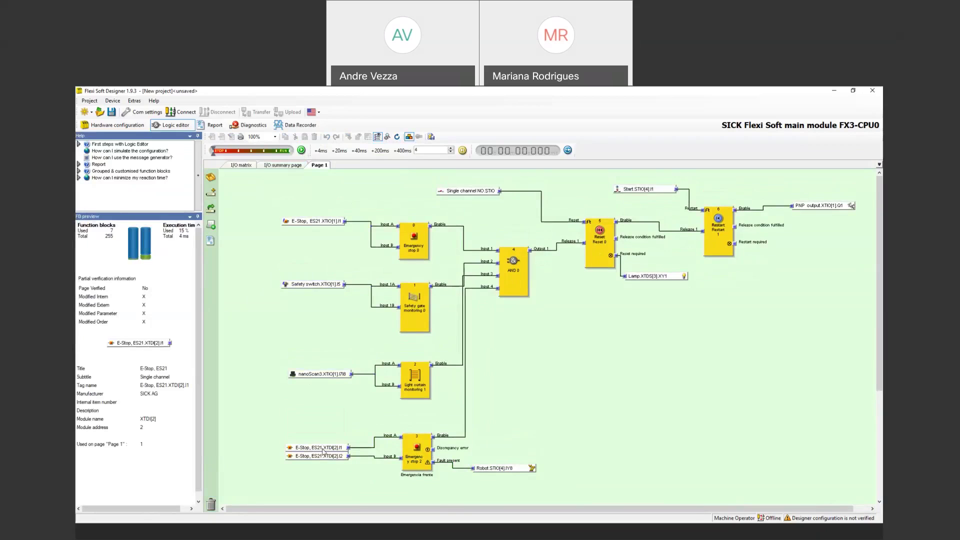
click(322, 452)
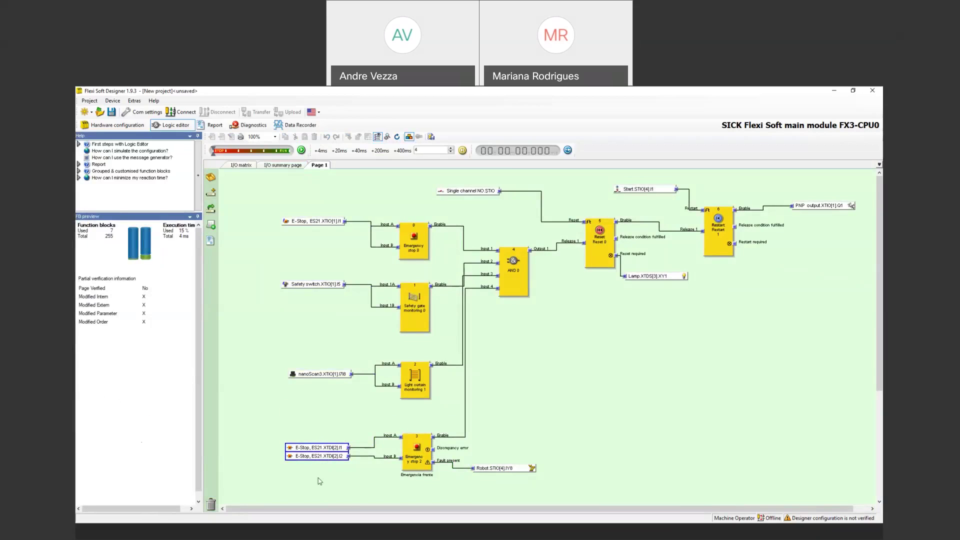
click(301, 150)
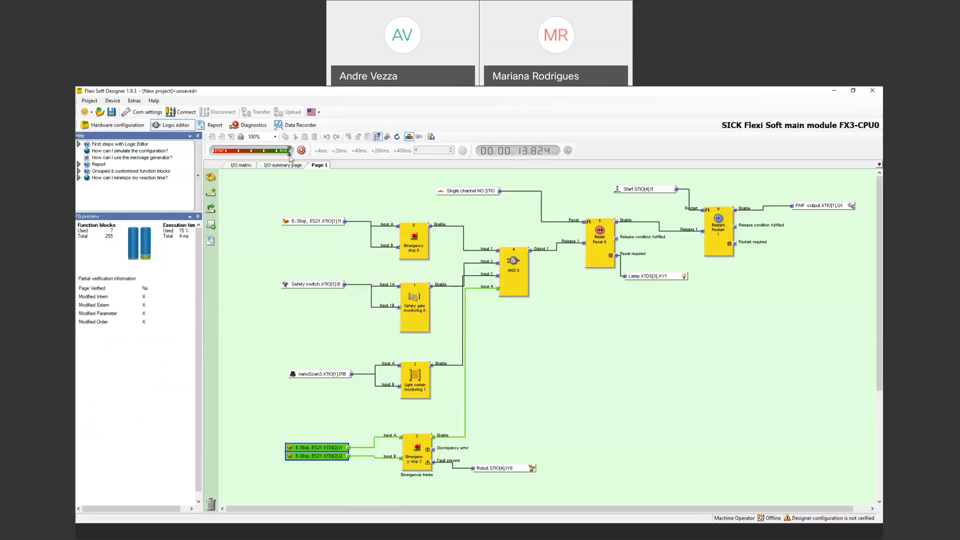
Reduce the simulation speed, and switch both XTDI[2] E-Stop inputs off and on again
click(263, 151)
click(333, 448)
click(331, 456)
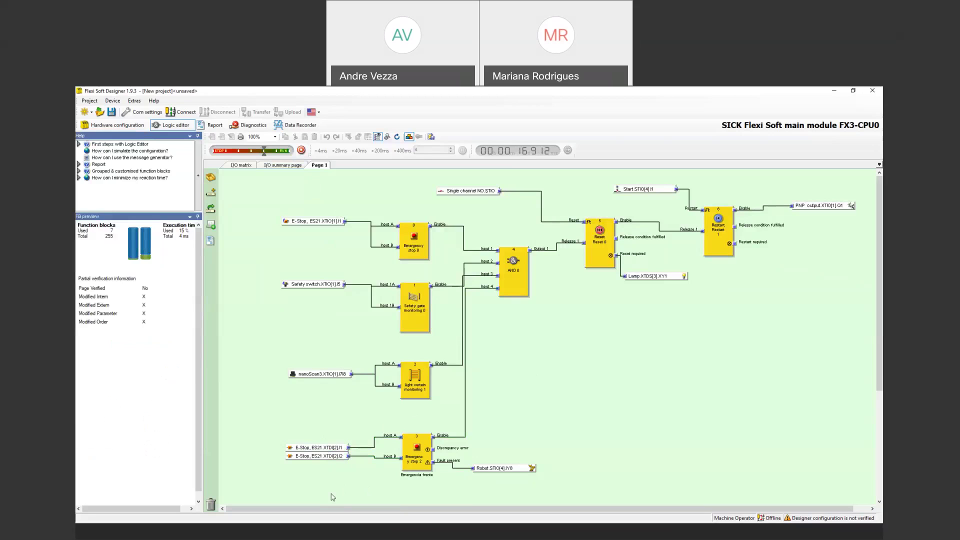
click(328, 456)
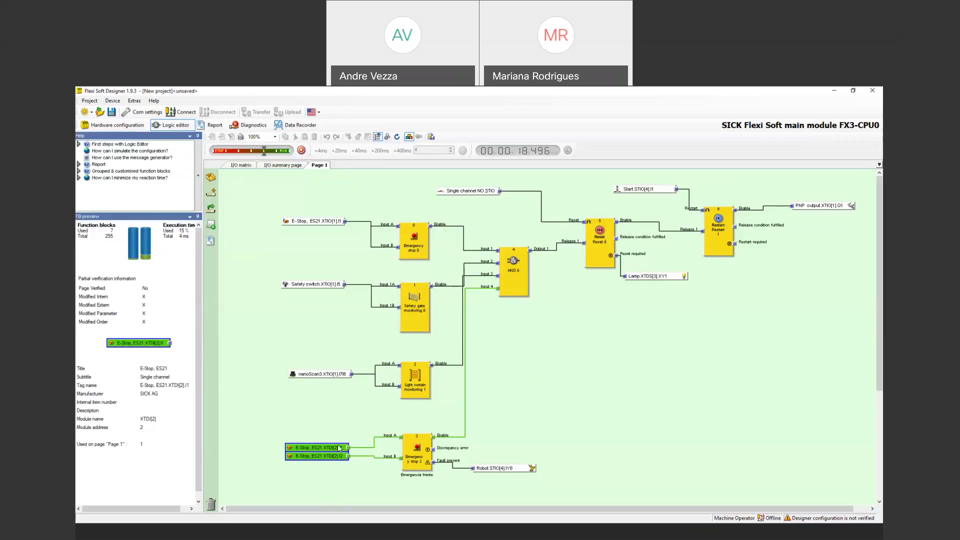
Switch on the nanoScan3, safety switch and XTIO[1] E-Stop inputs, and check the AND block and the reset-required lamp
click(323, 374)
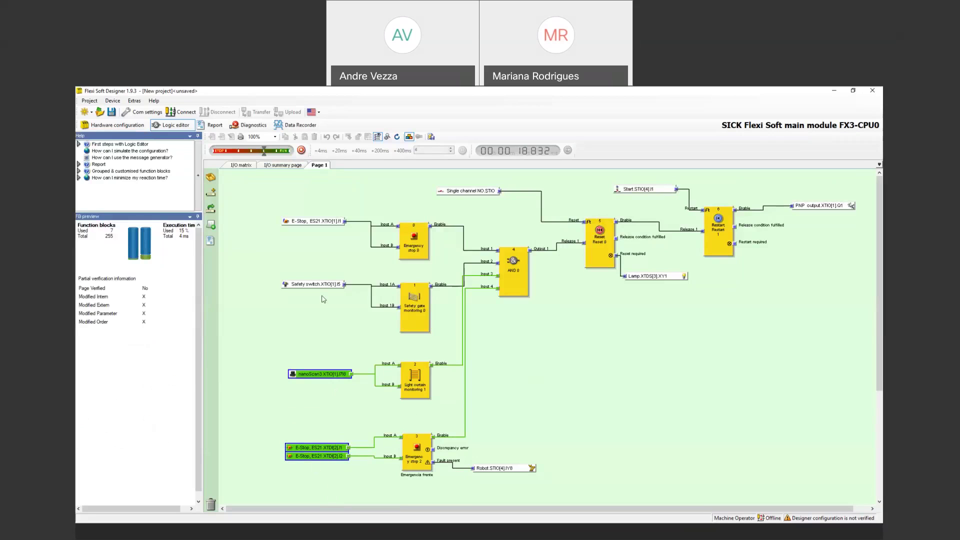
click(315, 284)
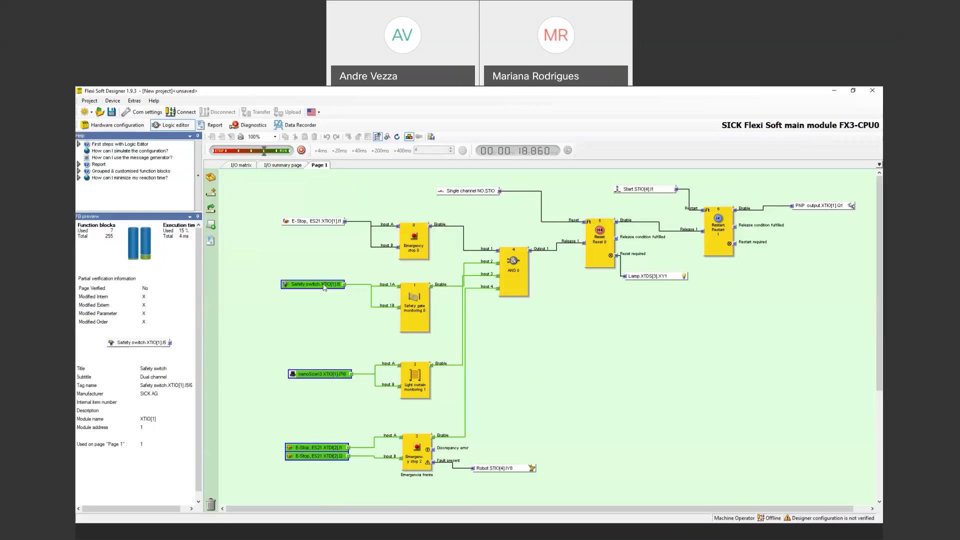
click(323, 221)
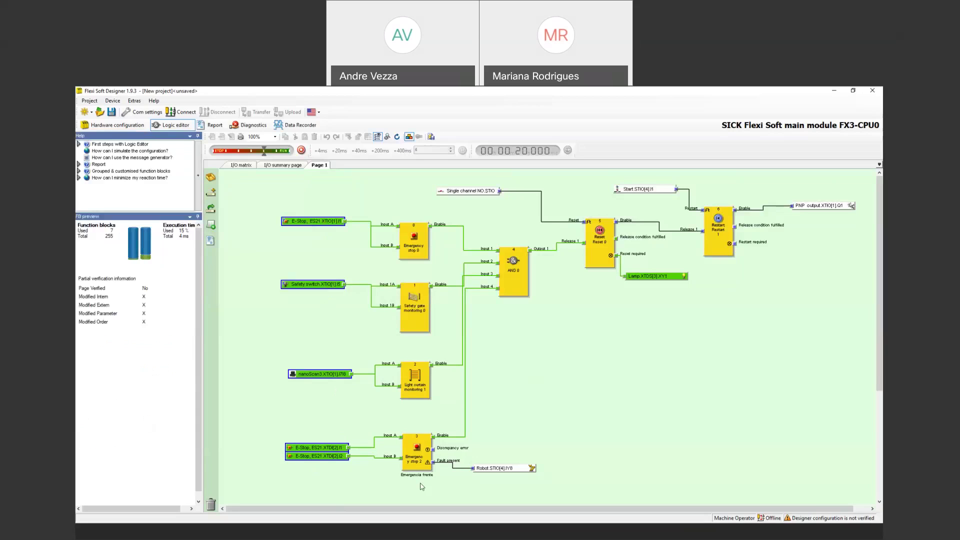
click(513, 275)
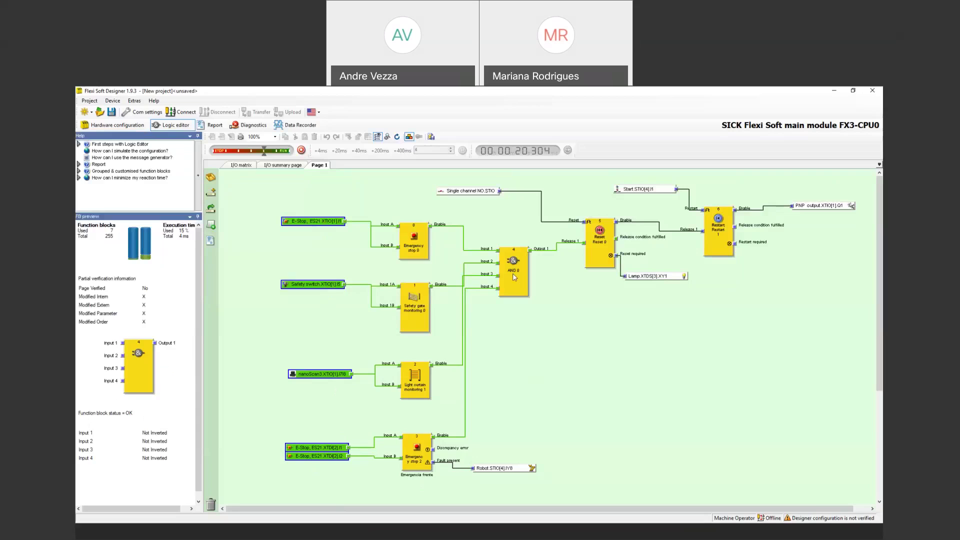
click(623, 275)
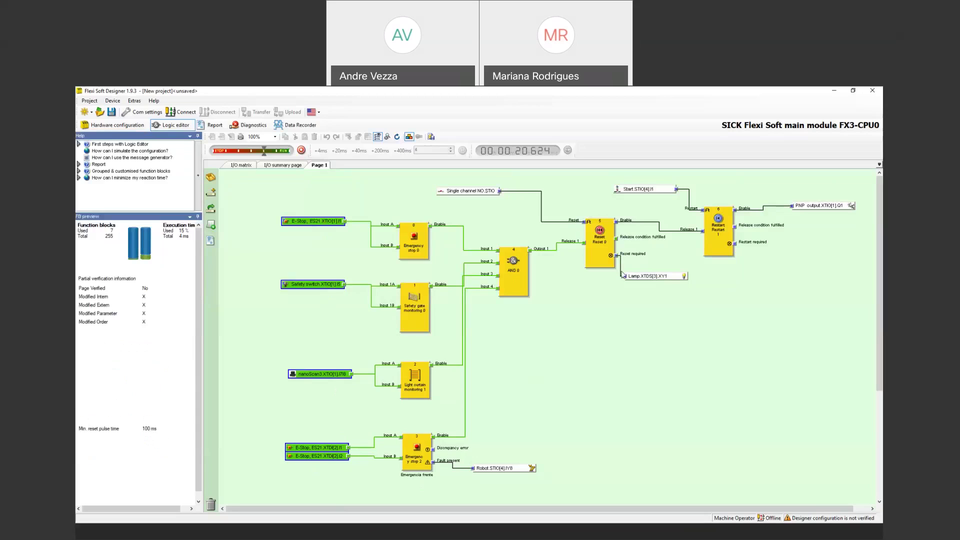
click(659, 277)
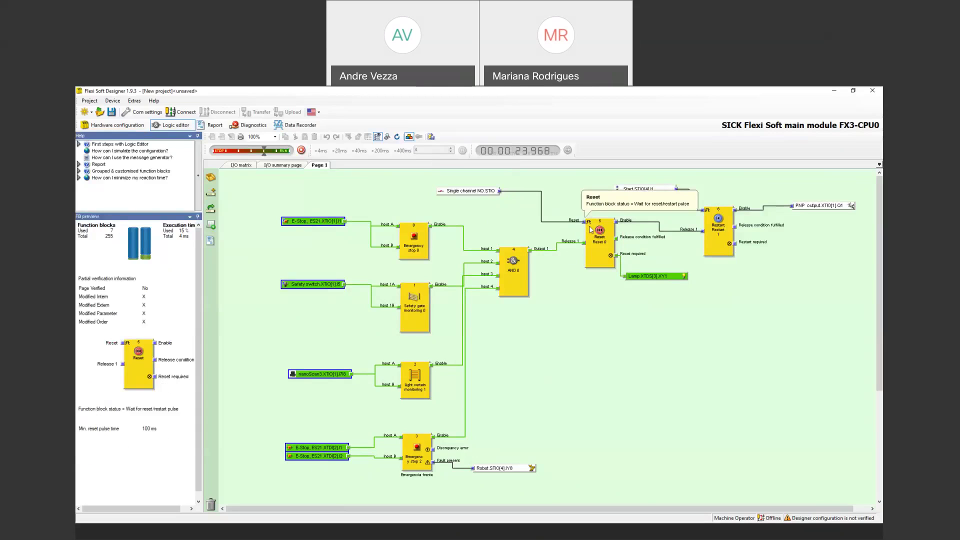
Pulse the Single channel NO input to reset the Reset block, and pulse the Start input to enable the PNP output
click(471, 192)
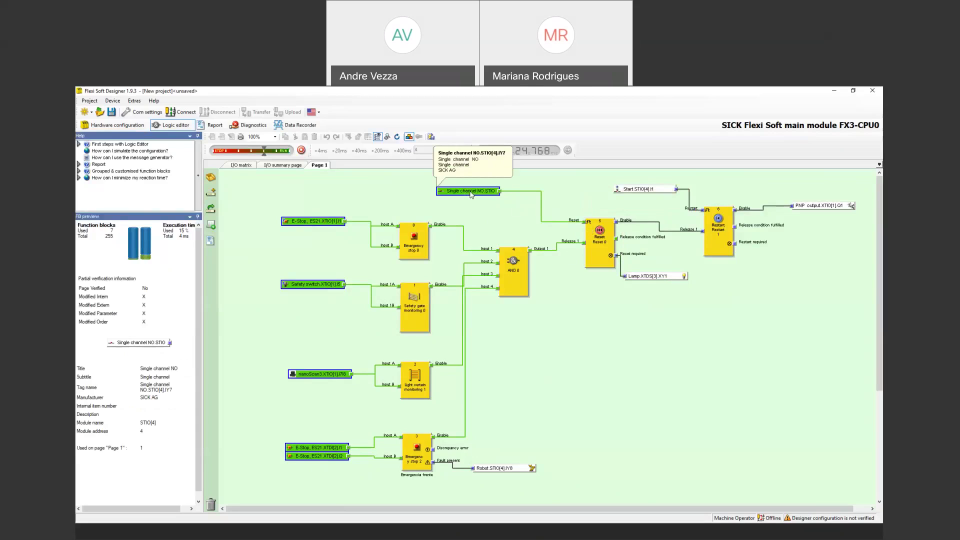
click(472, 192)
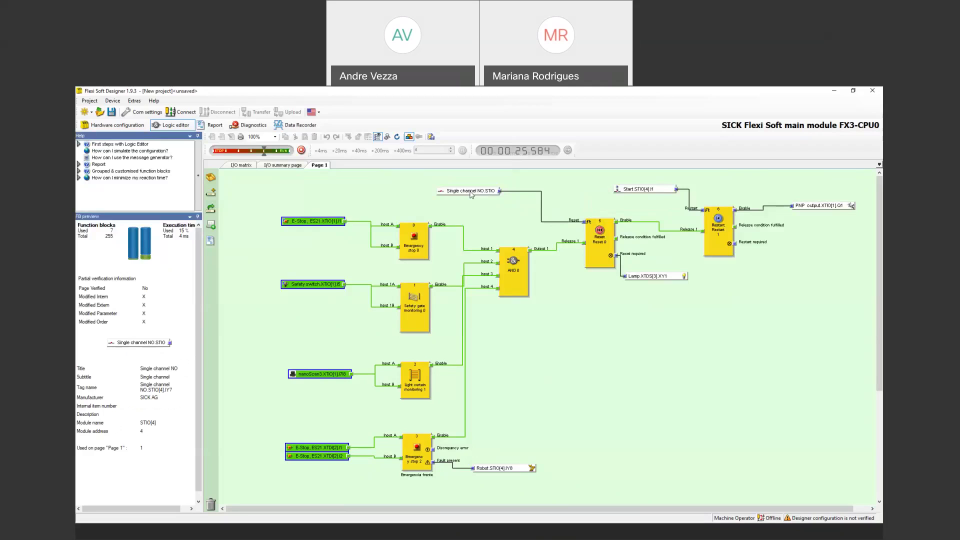
click(472, 193)
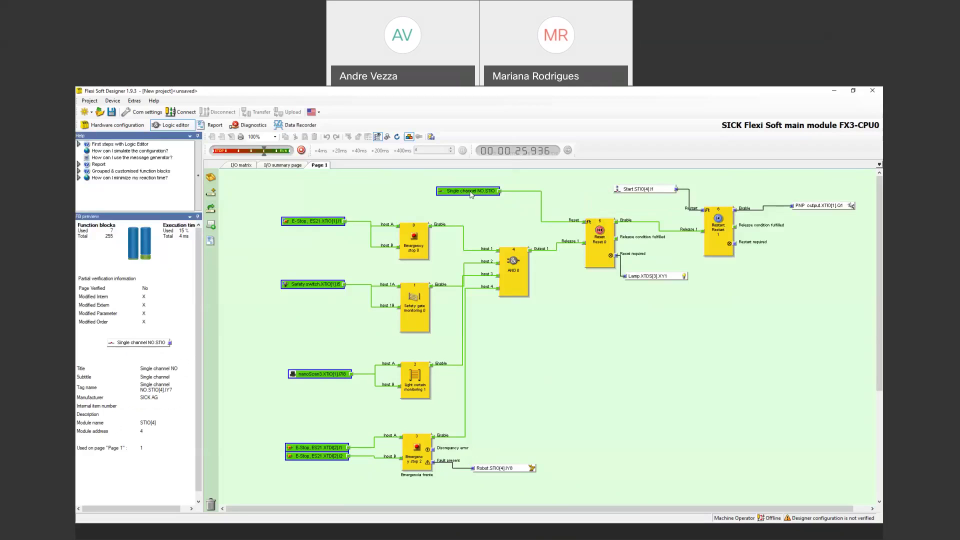
click(471, 194)
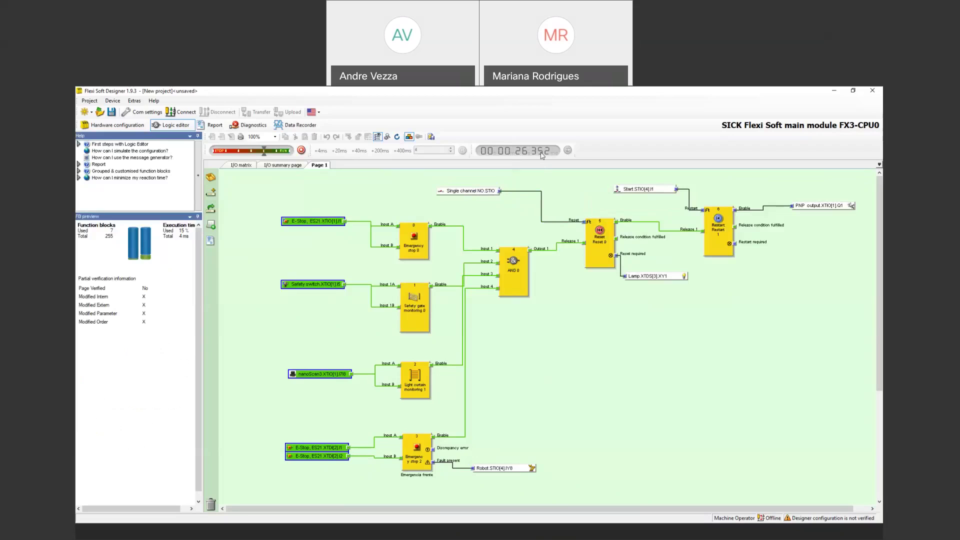
click(474, 195)
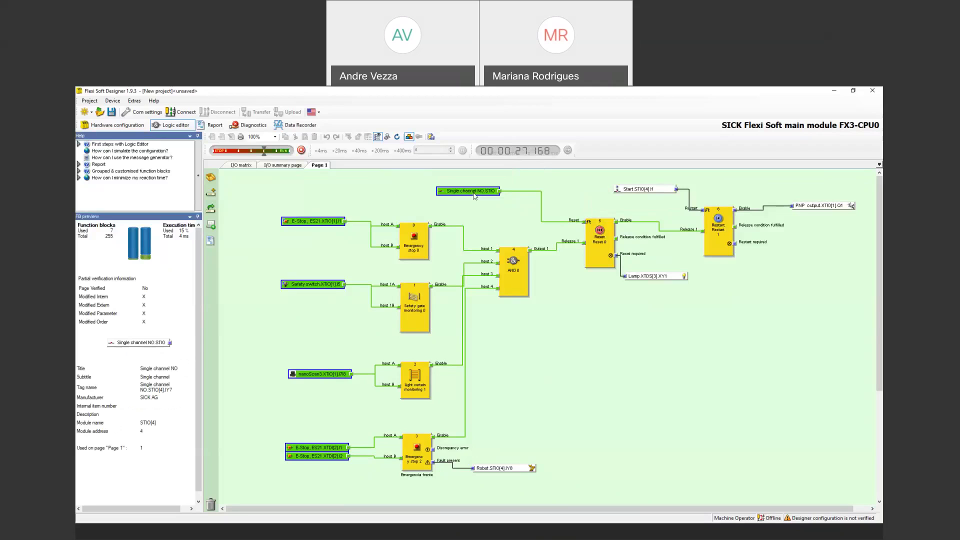
click(475, 195)
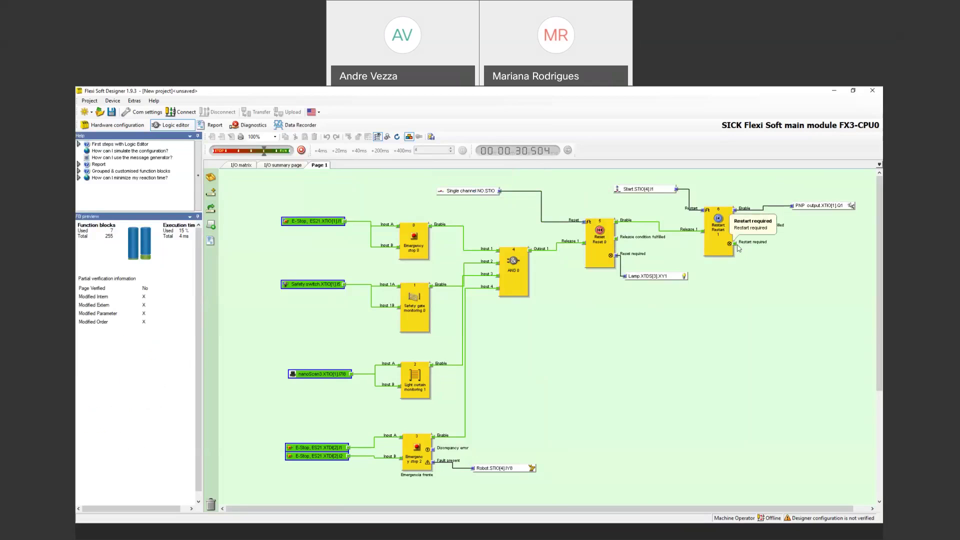
click(649, 193)
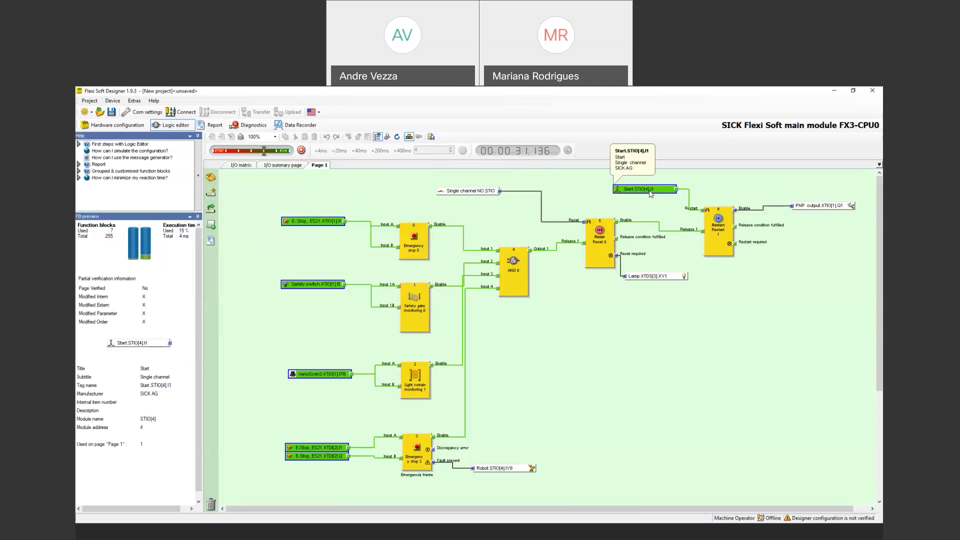
click(649, 193)
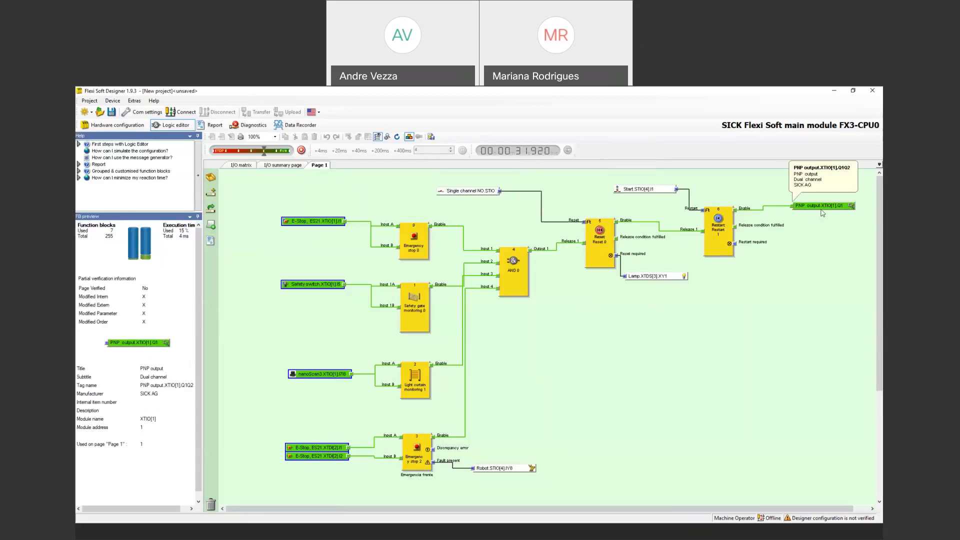
Switch the safety switch input off and on, and pulse the Single channel NO and Start inputs to re-enable the PNP output
click(319, 286)
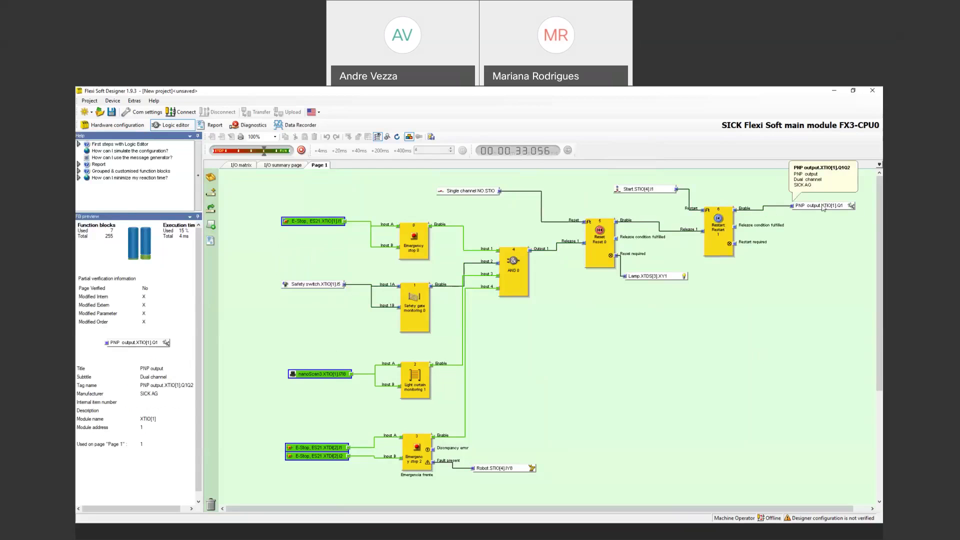
click(330, 286)
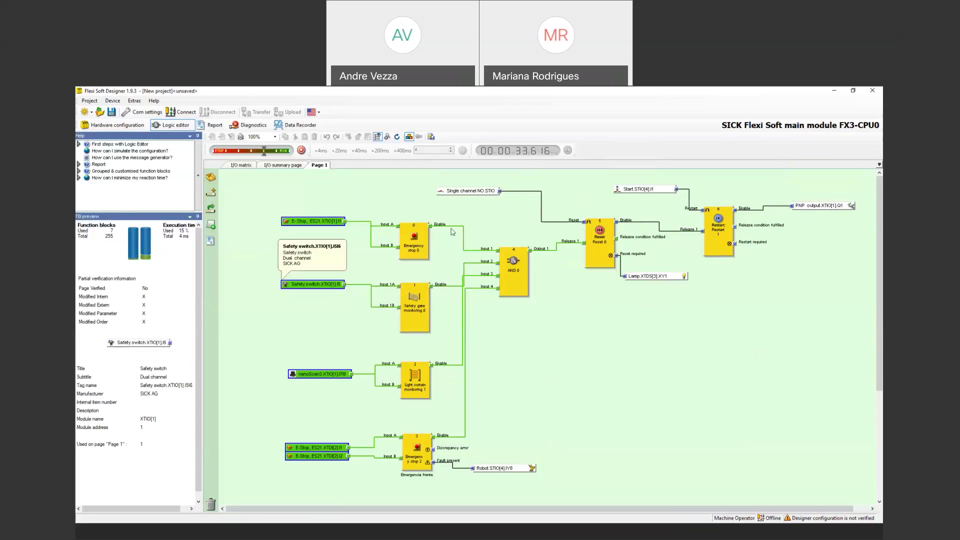
click(479, 192)
click(479, 192)
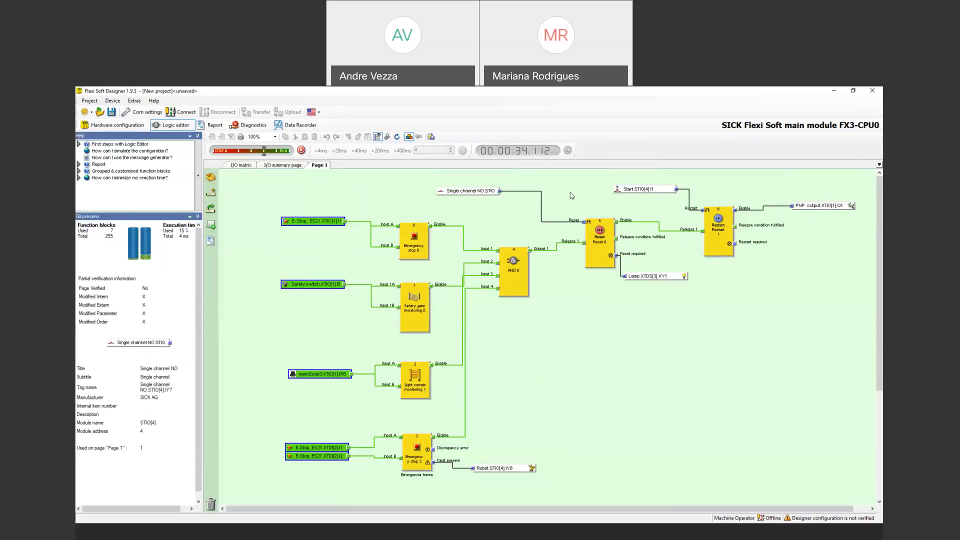
click(655, 191)
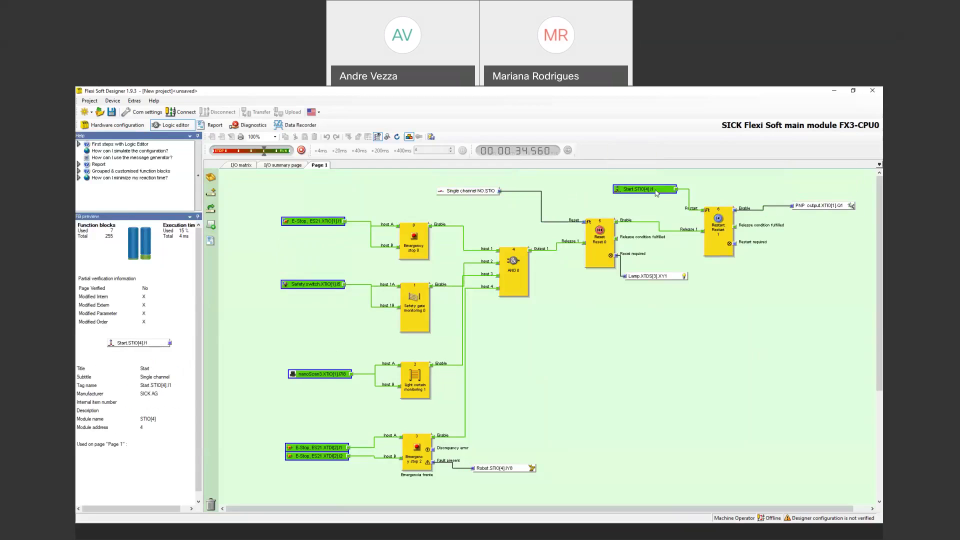
click(656, 191)
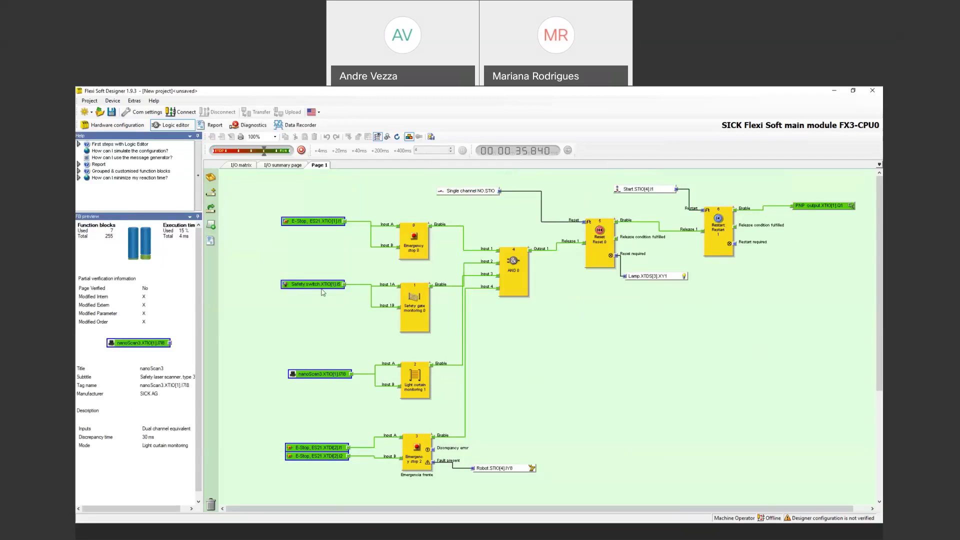
Switch the XTDI[2] E-Stop pair off and on, restore the PNP output through reset and start pulses, and stop the simulation
click(321, 447)
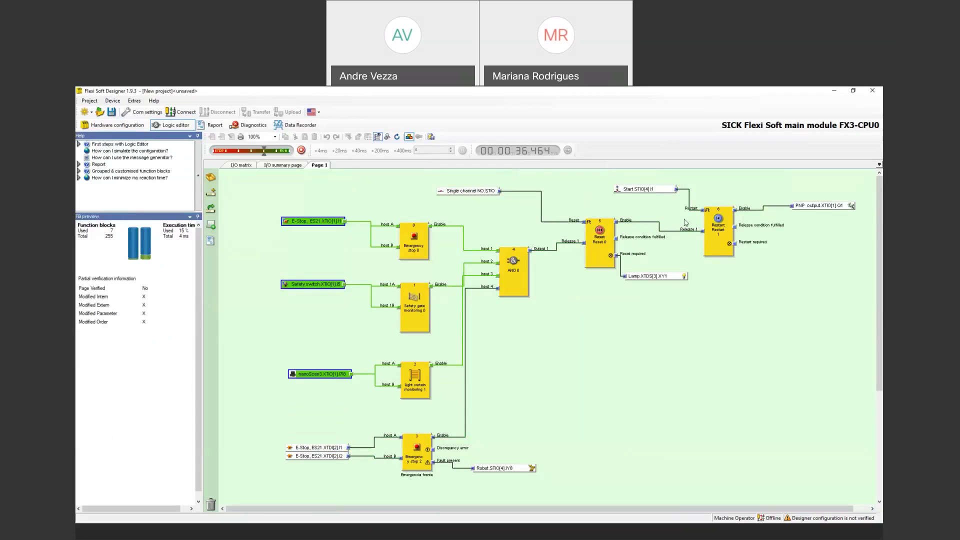
click(320, 447)
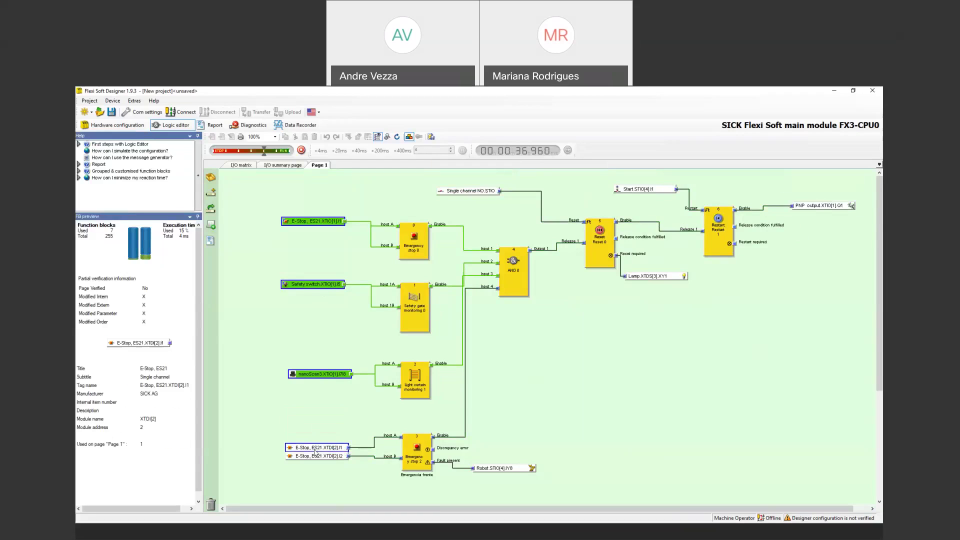
click(479, 193)
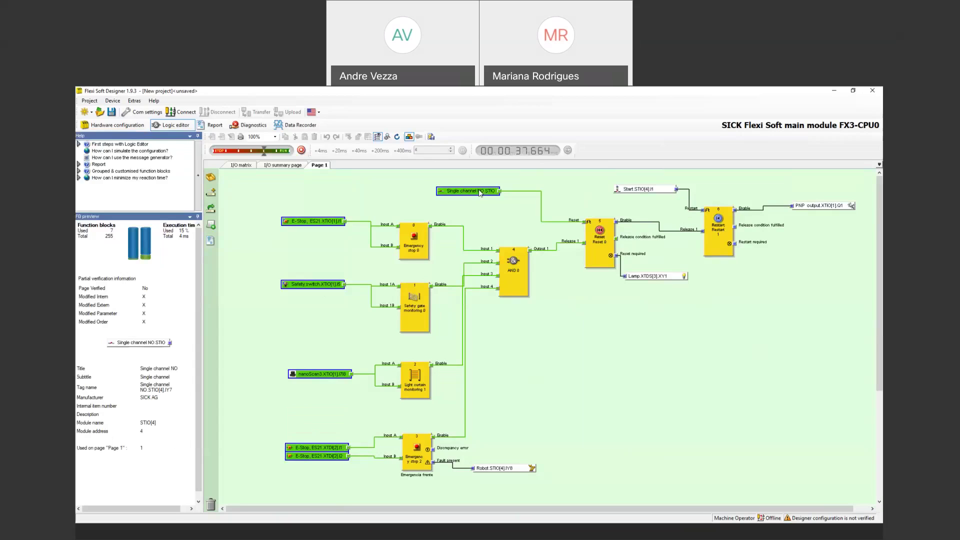
click(641, 192)
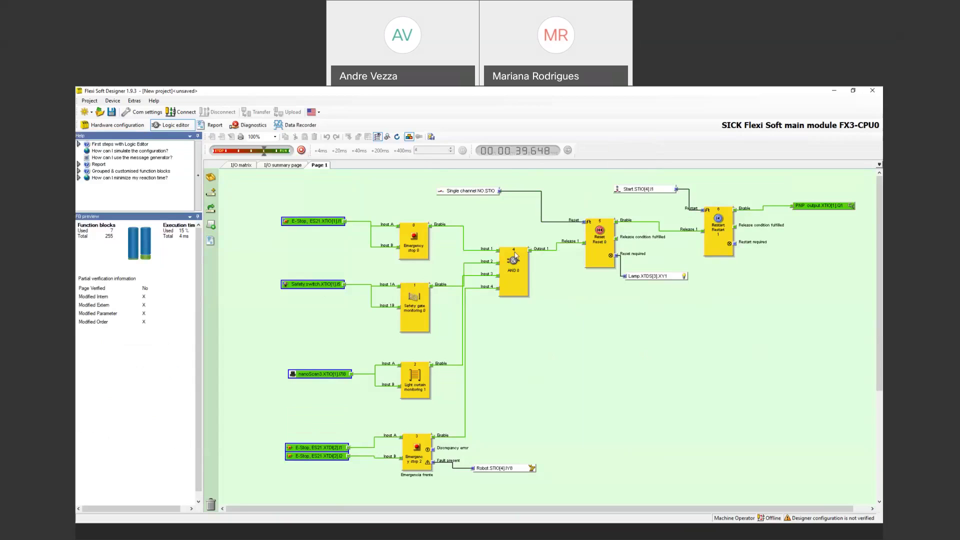
click(462, 191)
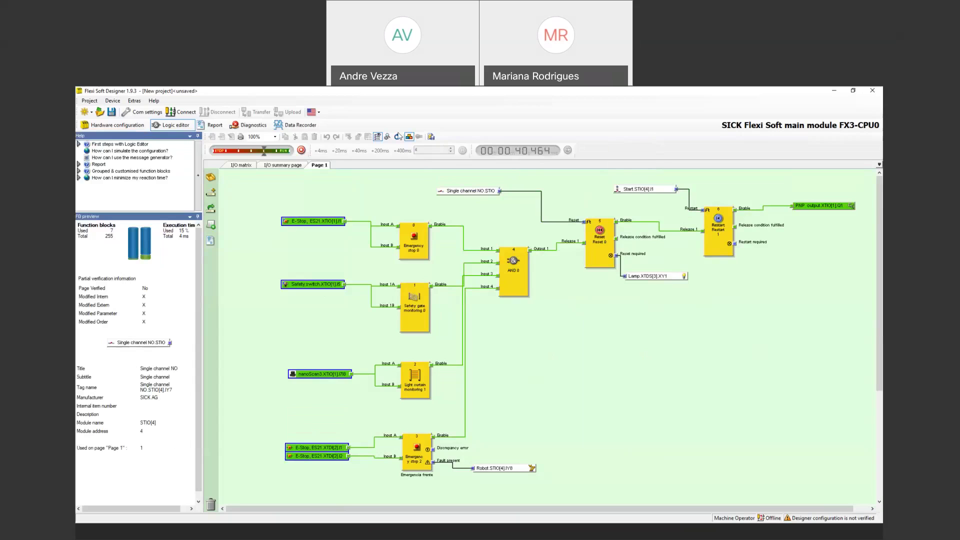
click(409, 137)
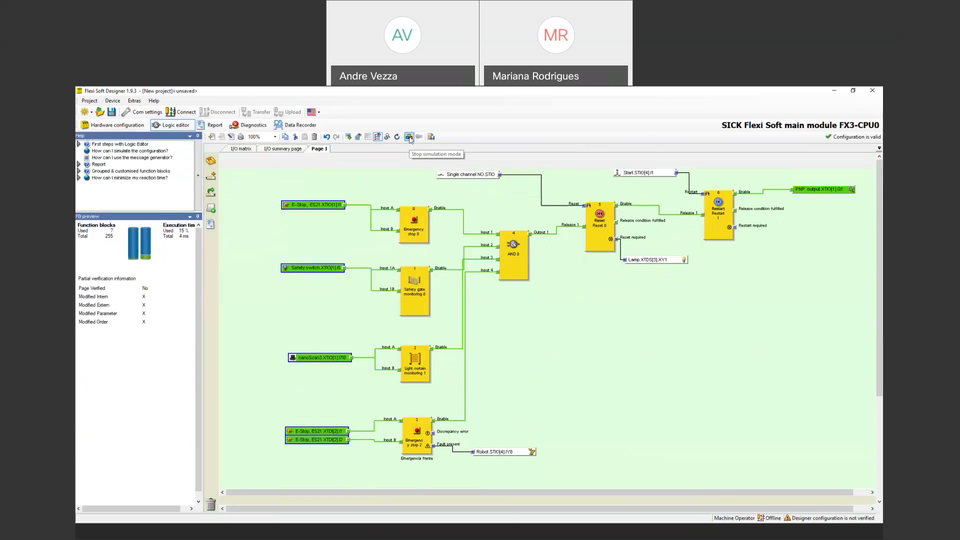
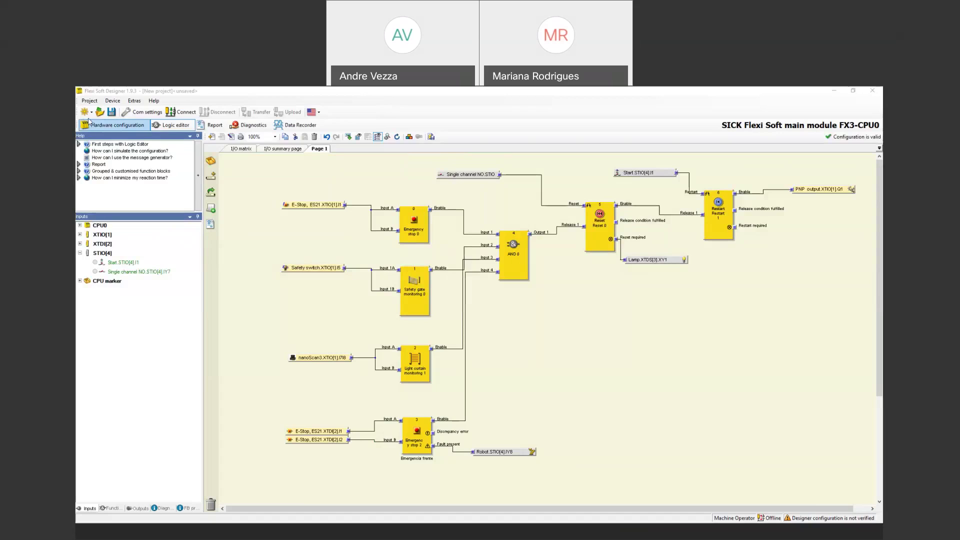
Save the project as Treinamento in the SICK folder's Webinar Flexi Soft subfolder
click(90, 101)
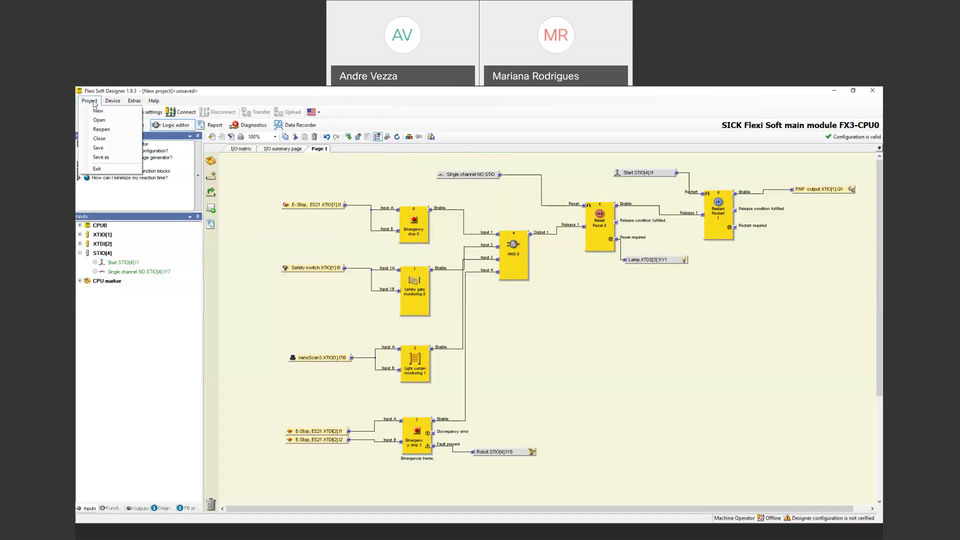
click(105, 157)
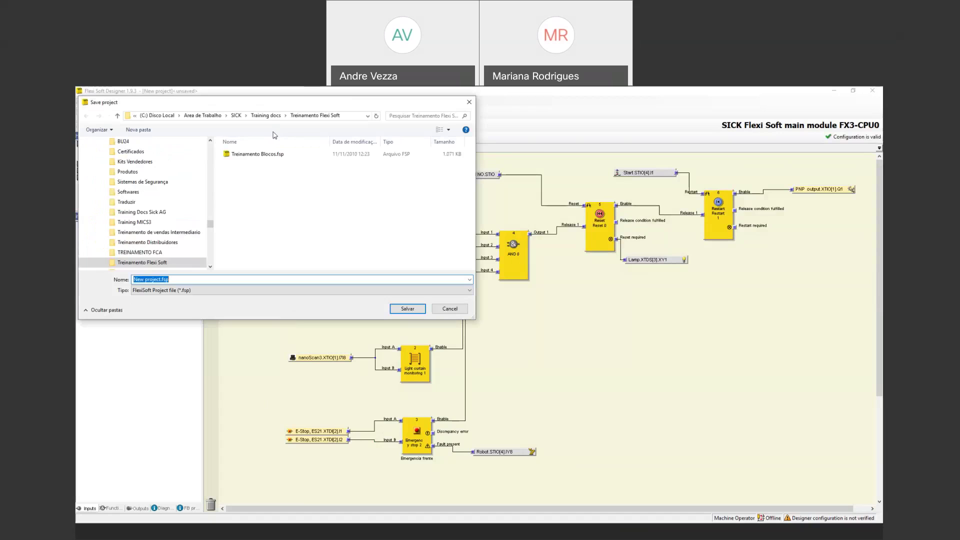
click(237, 115)
scroll(260, 205, down, 5)
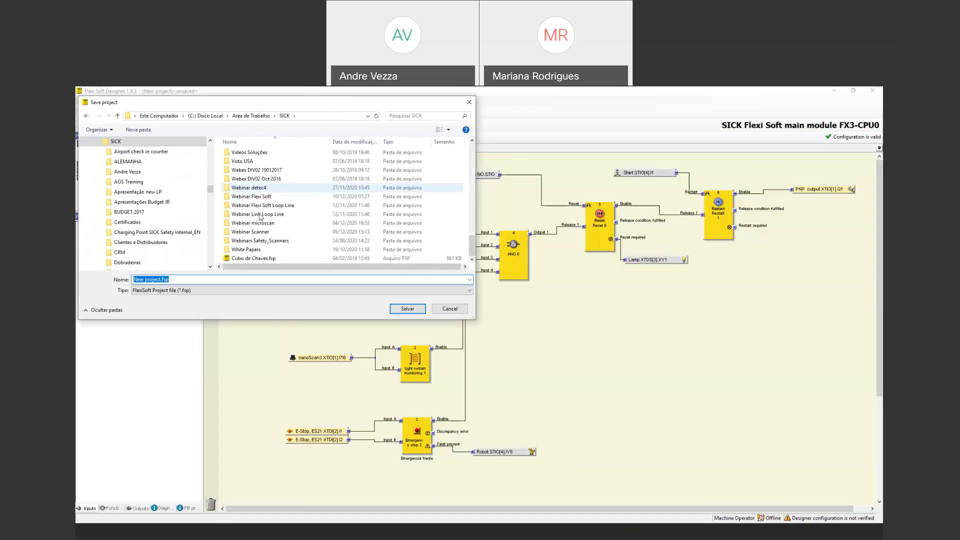
double_click(252, 197)
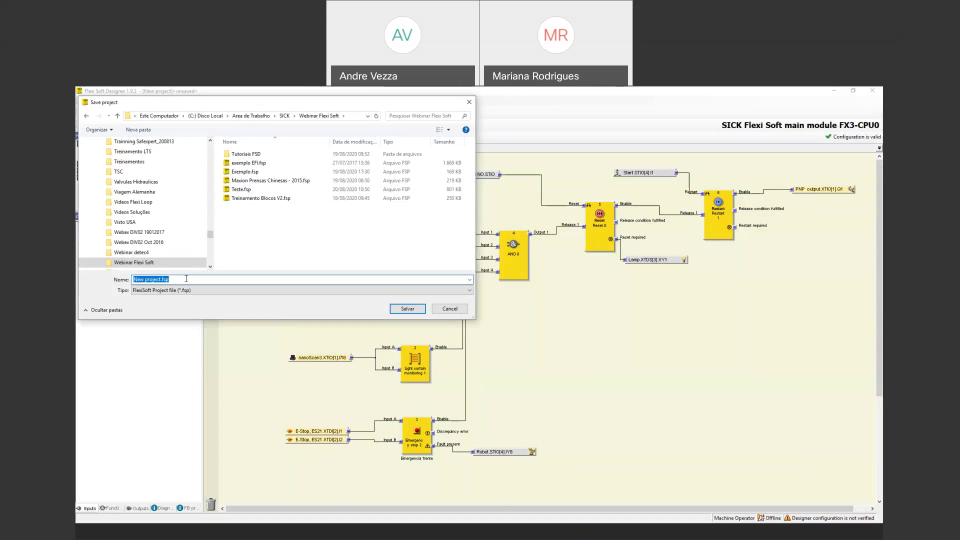
text(Treinamento)
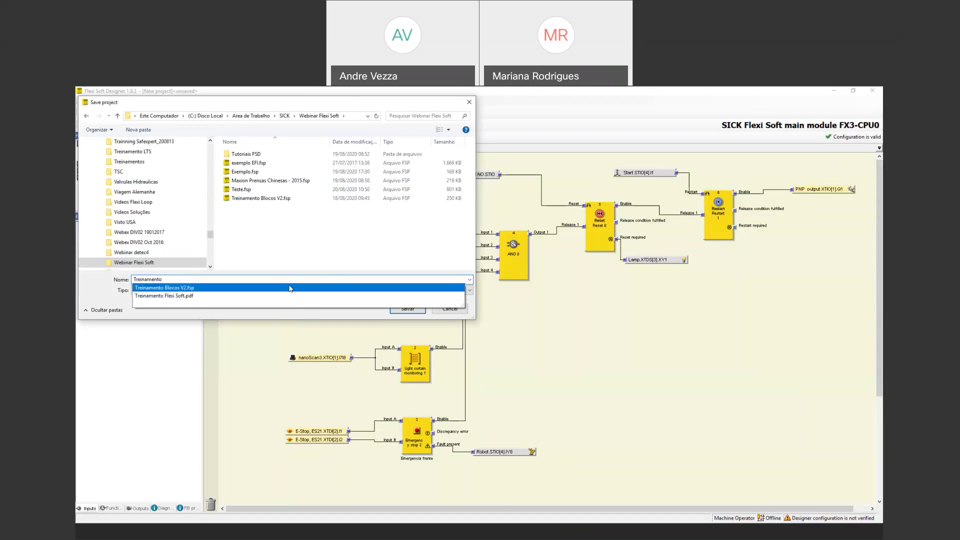
click(398, 312)
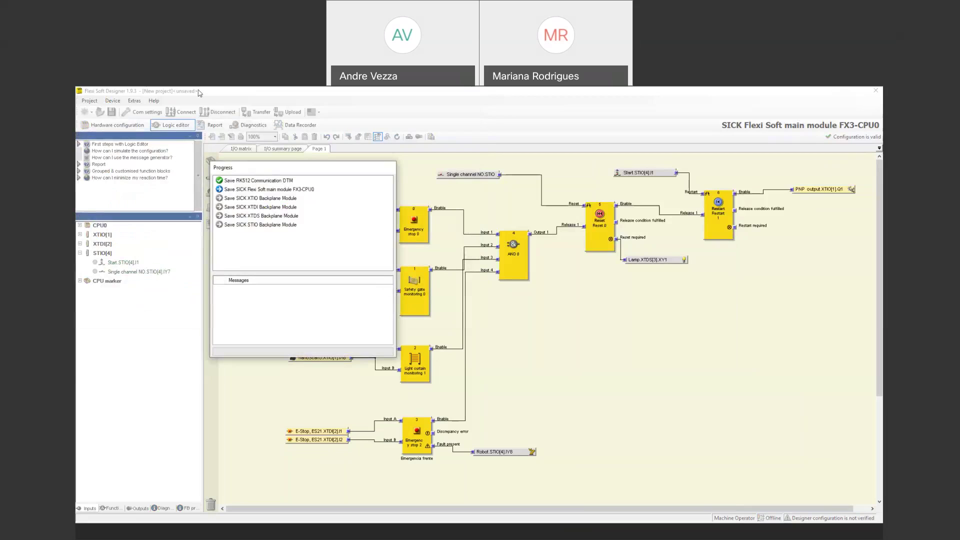
Start a new standalone station project in place of the saved one
click(88, 113)
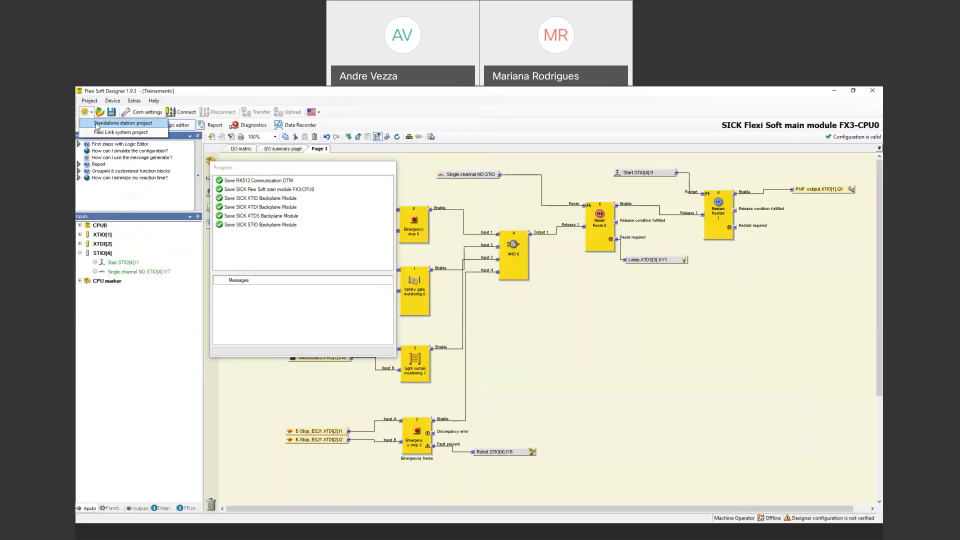
click(97, 125)
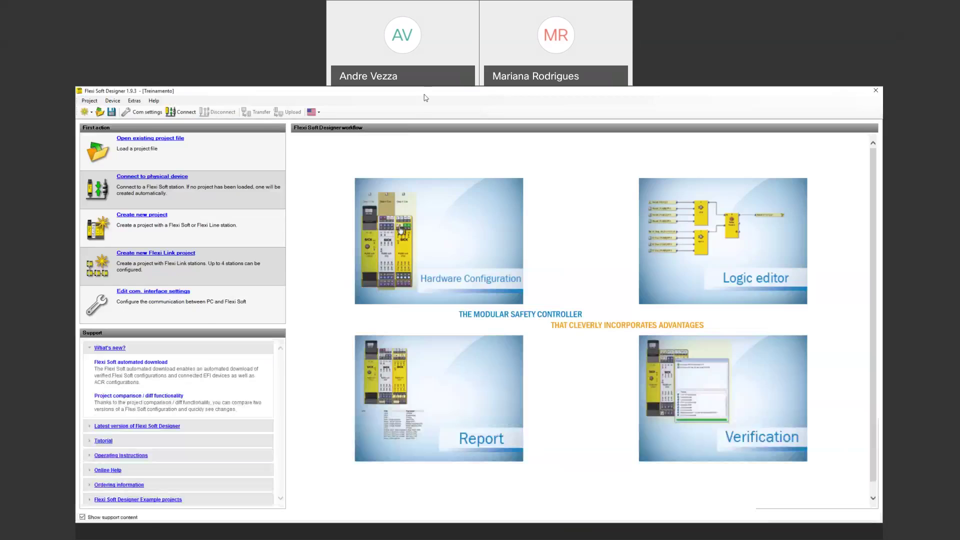
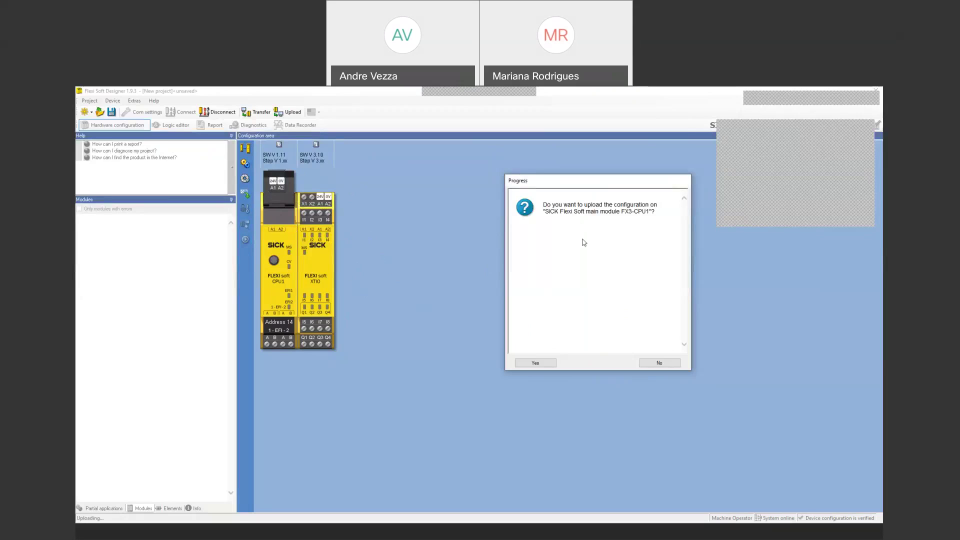
Upload the configuration from the connected FX3-CPU1 main module, and put its logic page into online edit mode
click(545, 369)
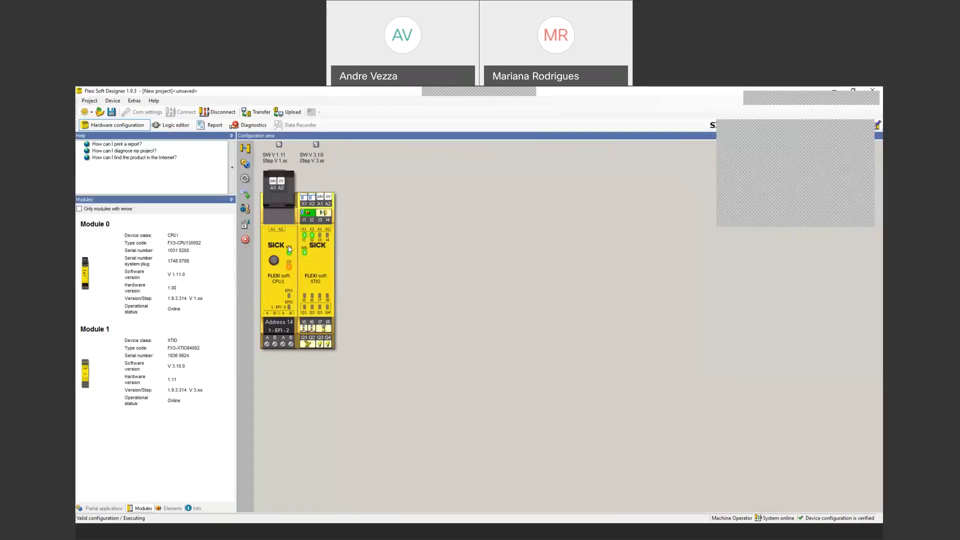
click(182, 131)
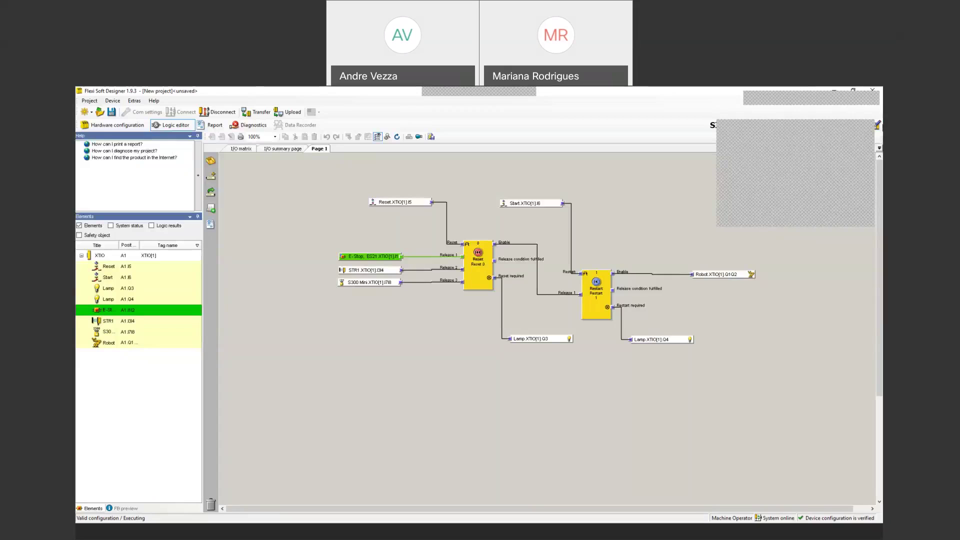
click(879, 126)
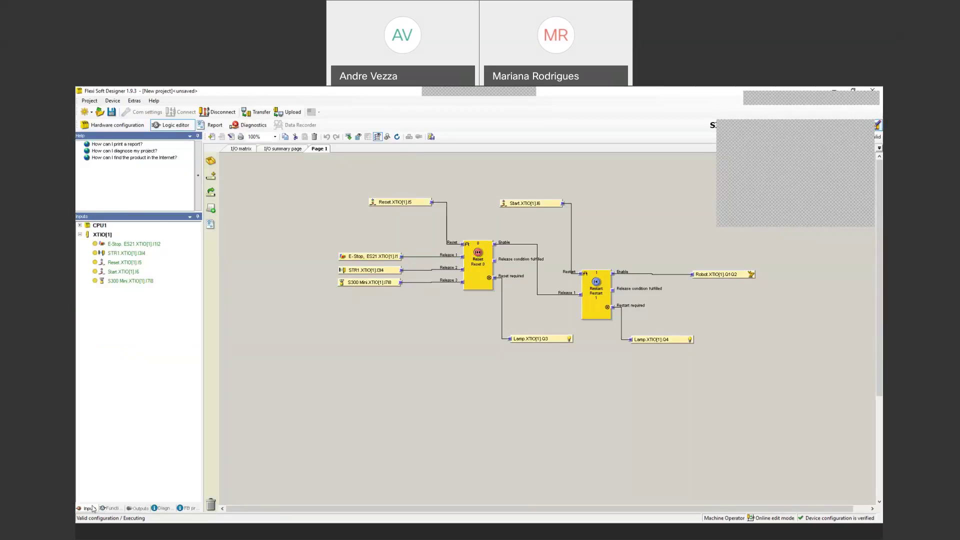
Add a Reset function block from the Start/Edge group to the empty area below the existing logic
click(112, 508)
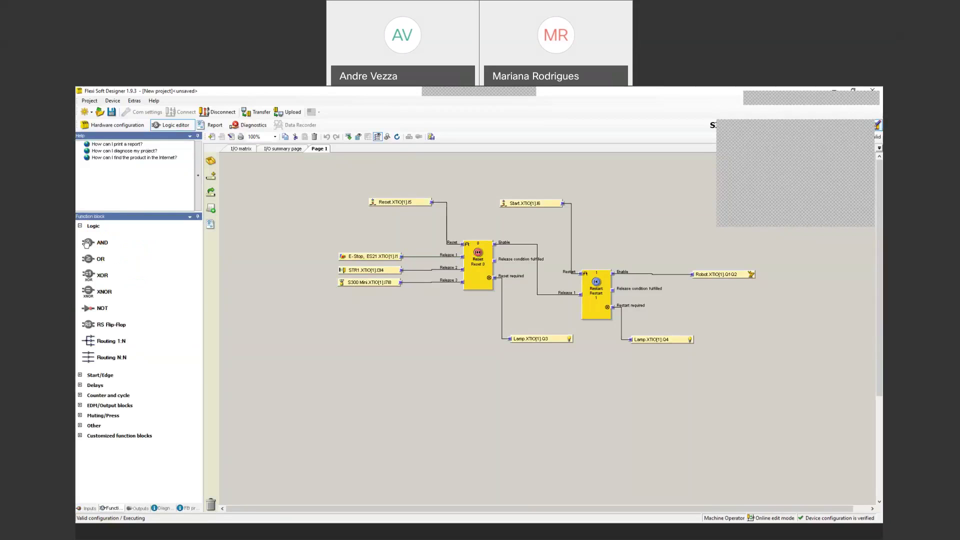
click(80, 226)
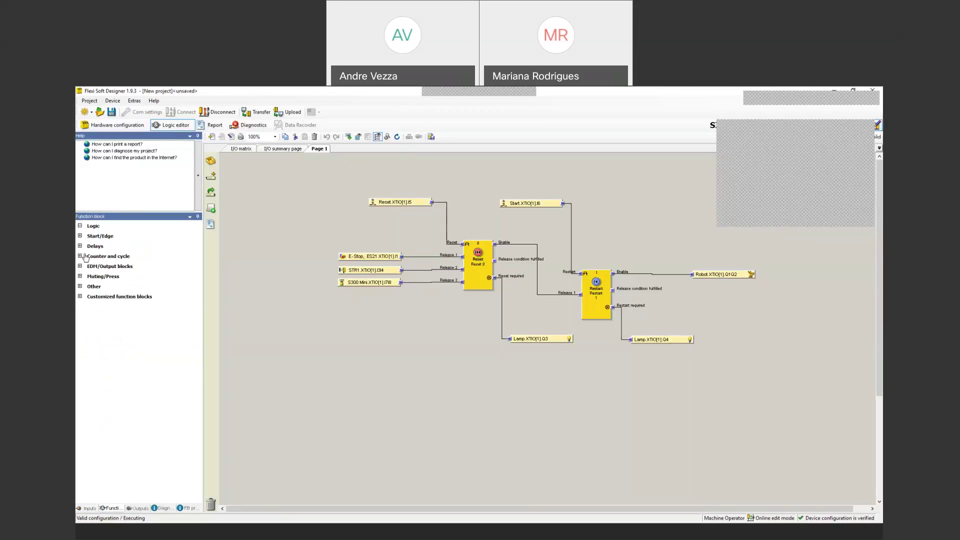
click(80, 235)
drag(103, 269, 449, 392)
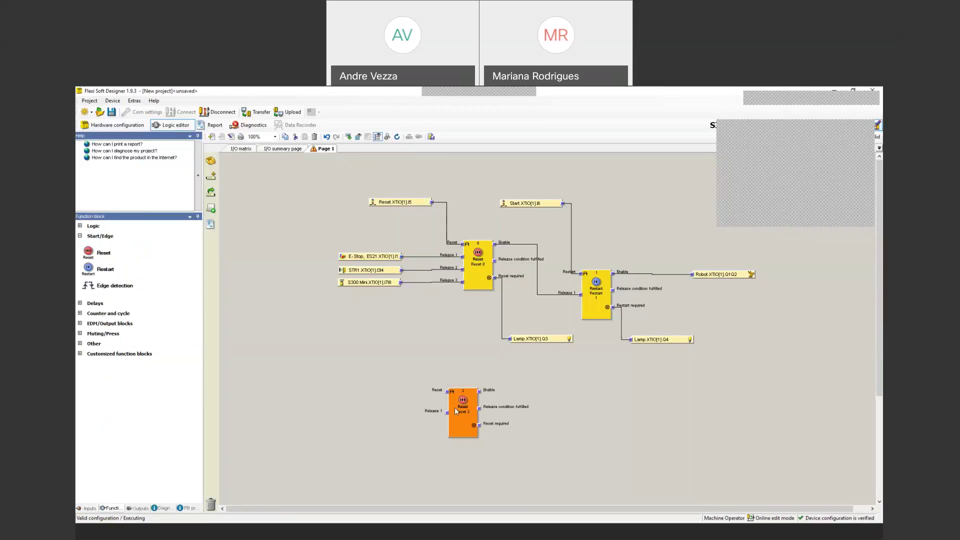
Set the new Reset block's number of inputs to 8
double_click(455, 411)
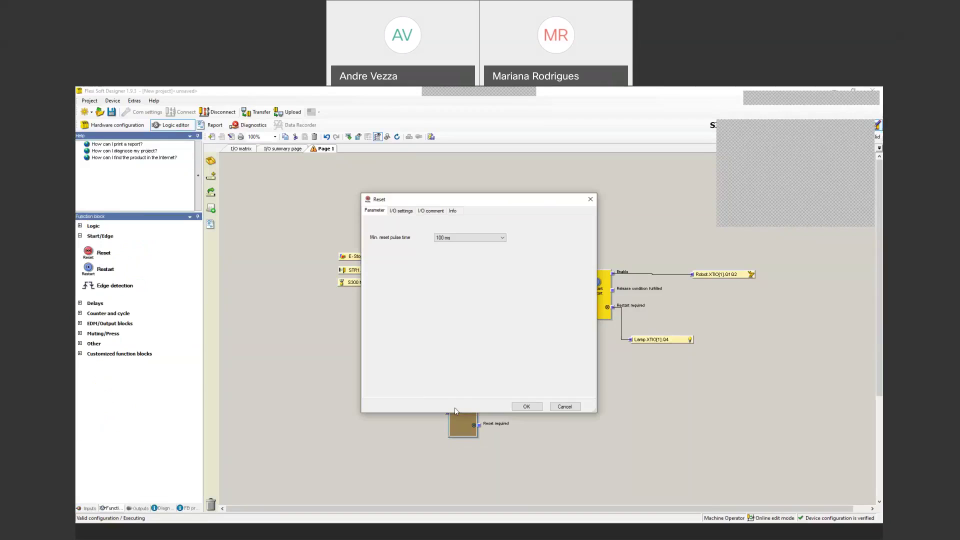
click(404, 212)
click(457, 245)
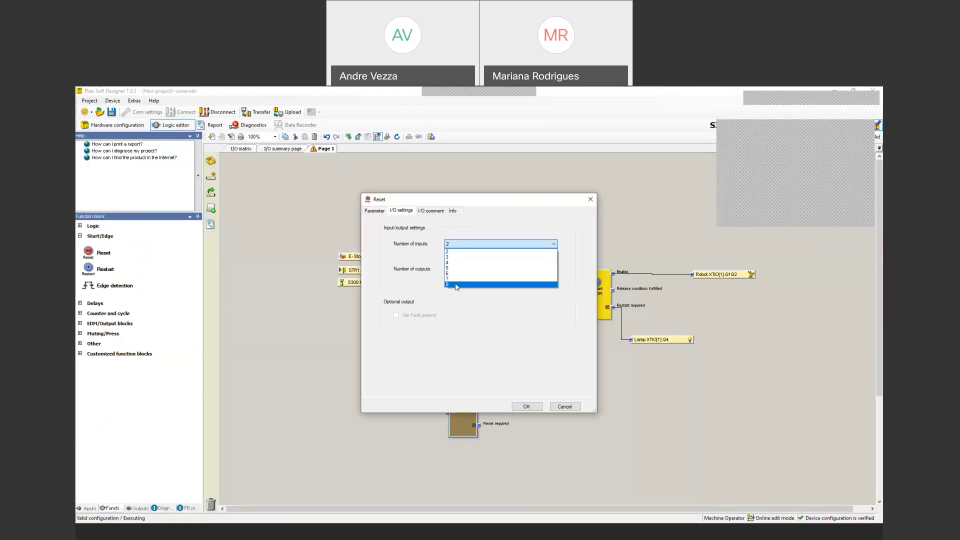
click(532, 407)
click(533, 410)
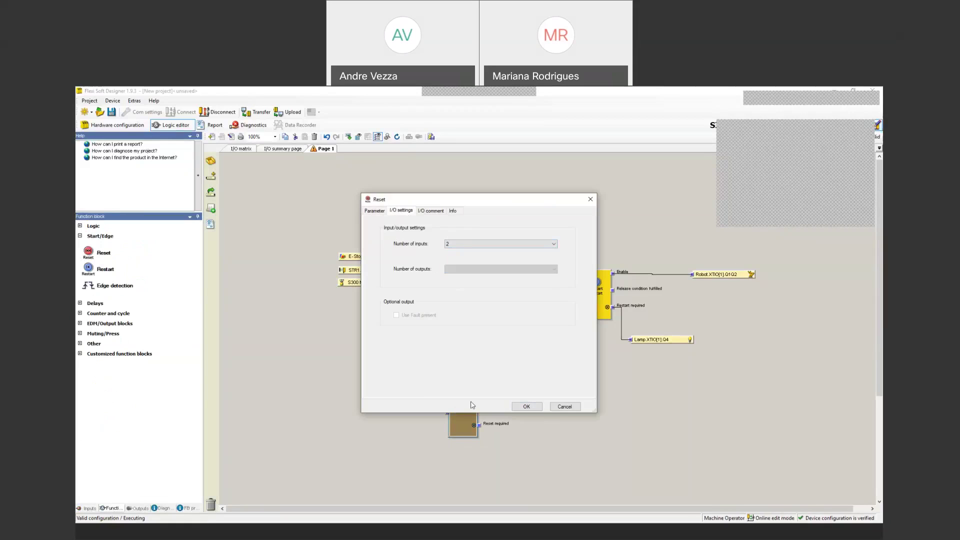
click(524, 407)
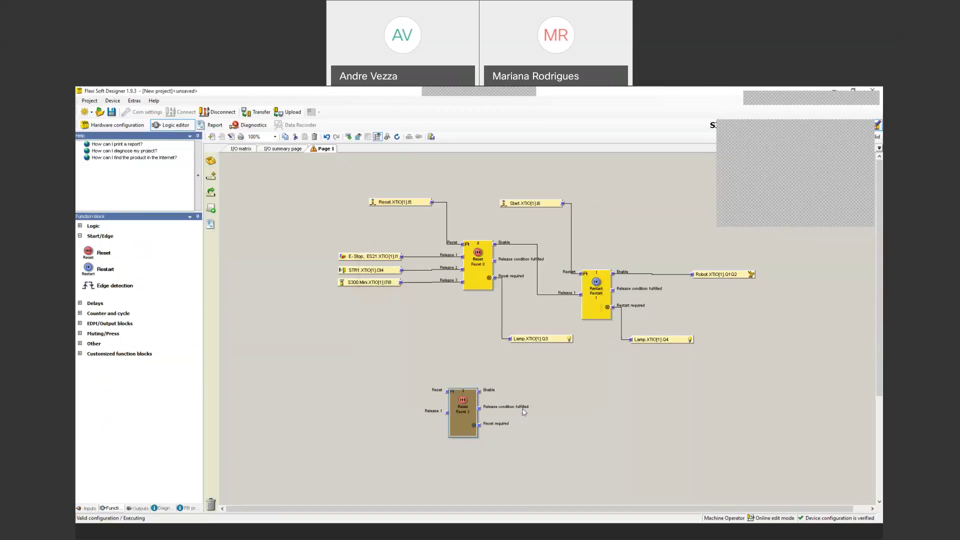
double_click(463, 409)
click(406, 210)
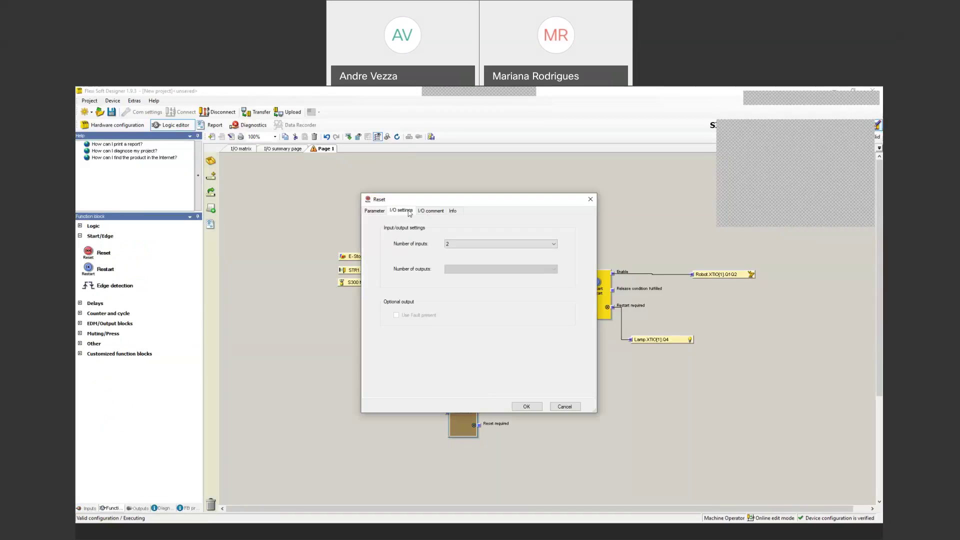
click(453, 244)
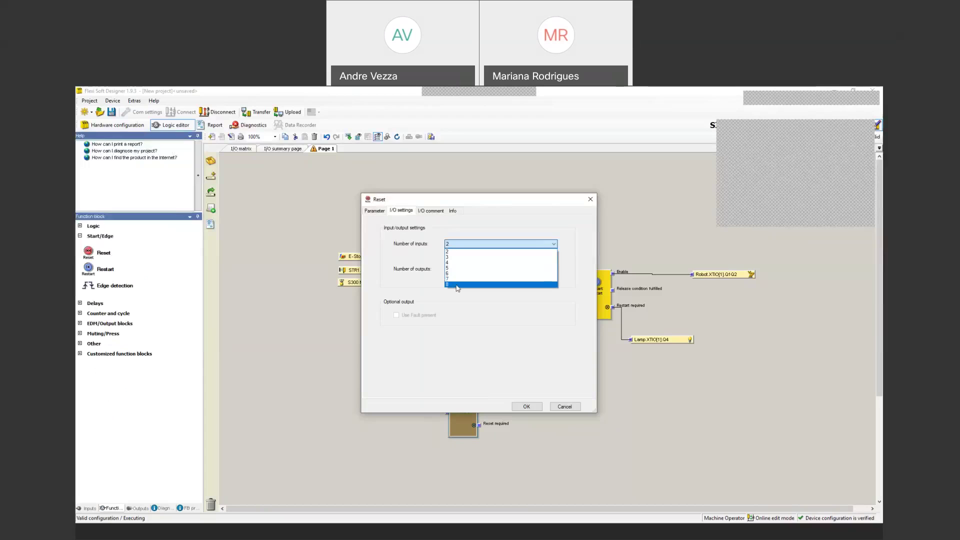
click(456, 279)
click(523, 407)
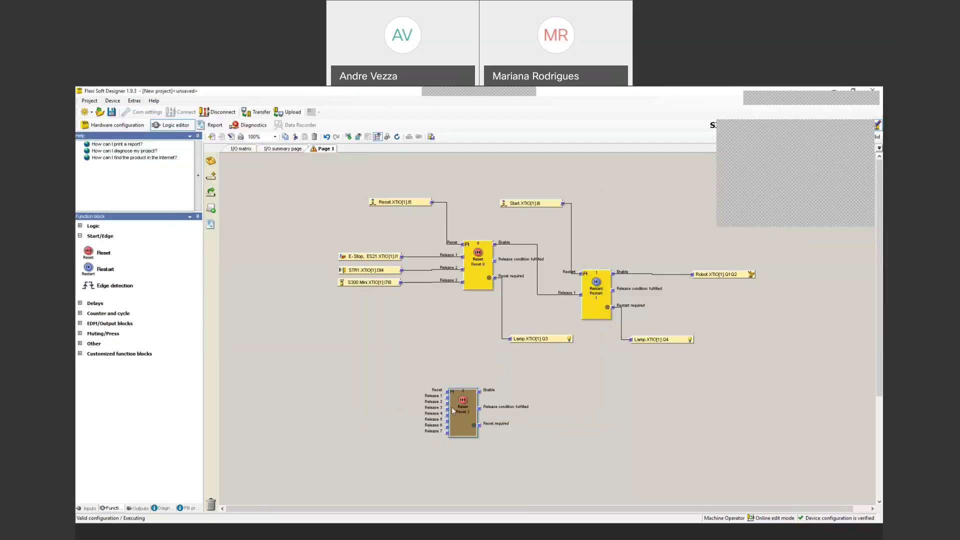
Delete the eight-input Reset block below the existing logic and switch Page 1 from online edit mode to live monitoring
key(Delete)
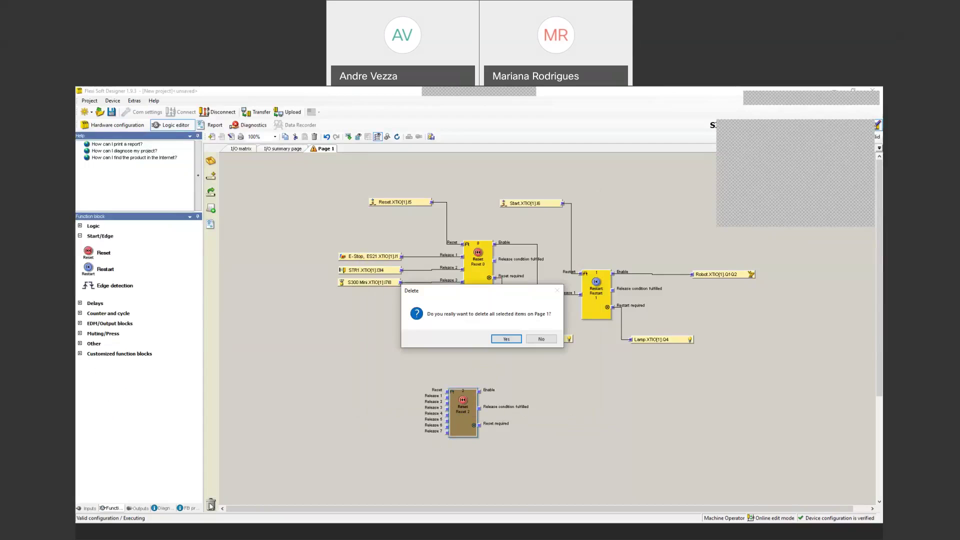
click(506, 339)
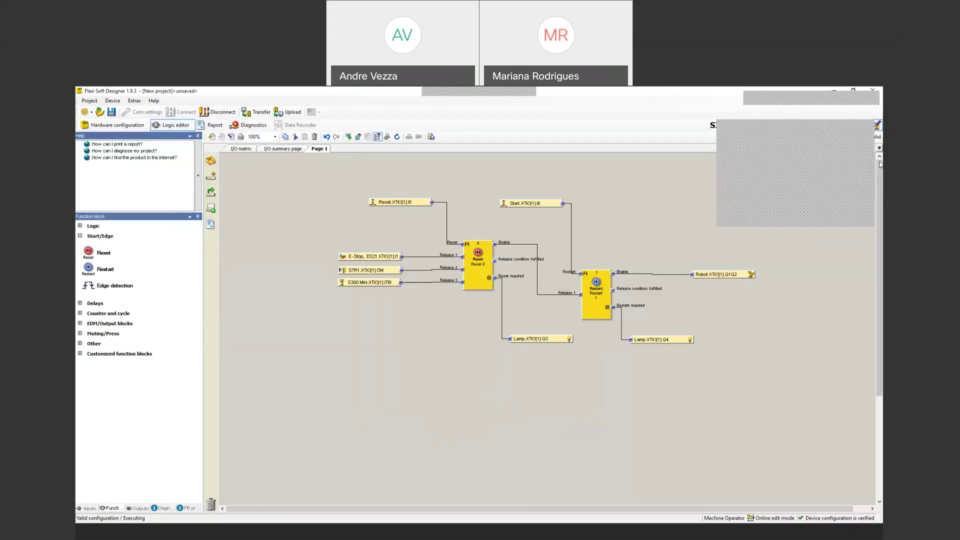
click(877, 125)
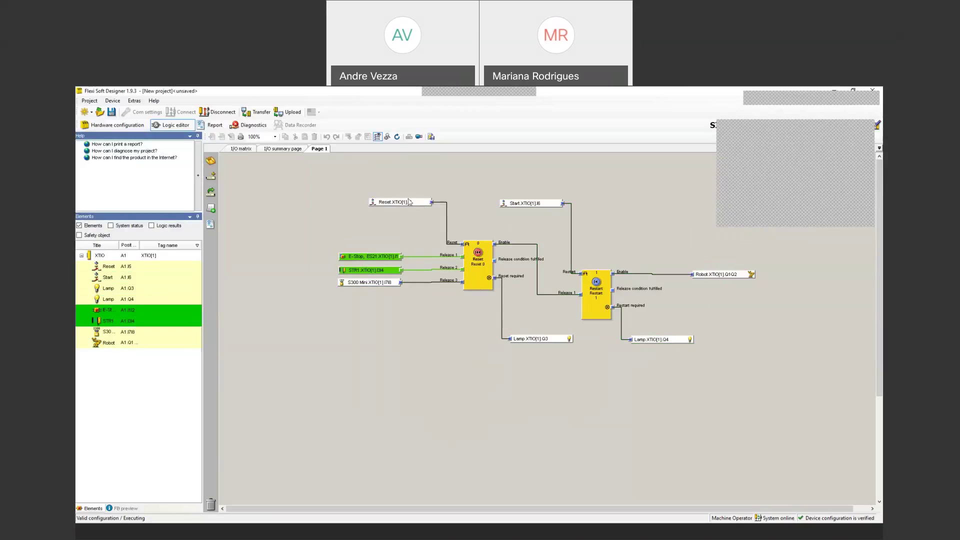
mouse_move(537, 343)
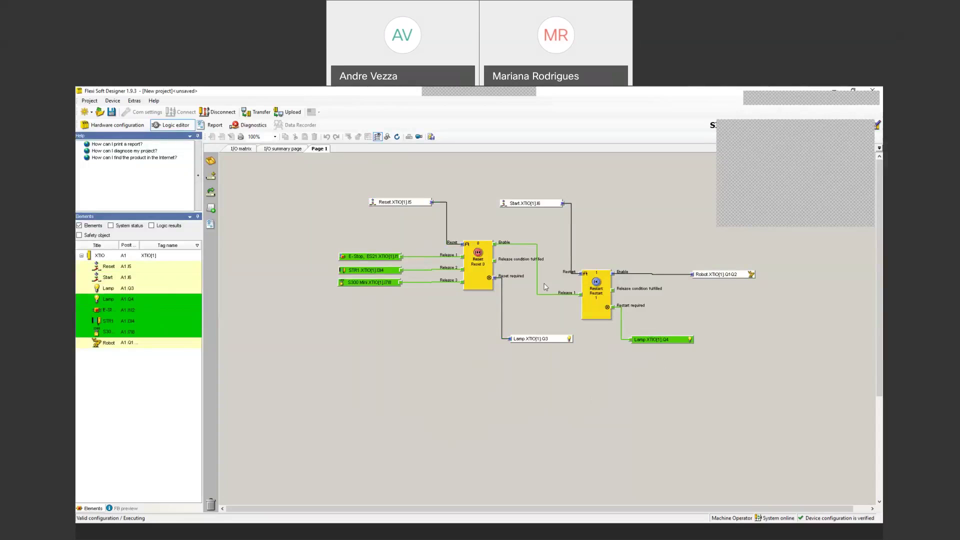
mouse_move(586, 296)
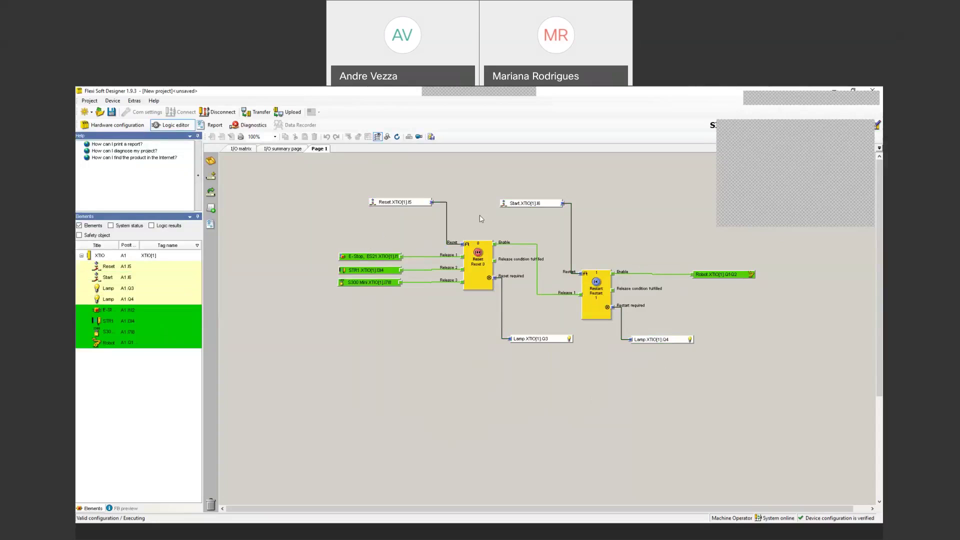
Disconnect from the station and delete the Lamp XTIO[1].Q4 output from the Restart block's logic on Page 1
click(223, 112)
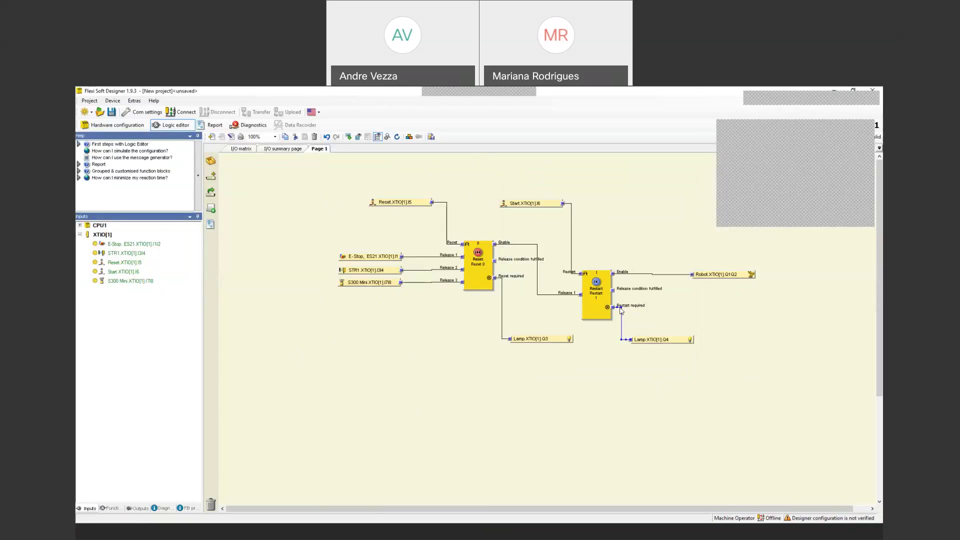
drag(650, 339, 211, 503)
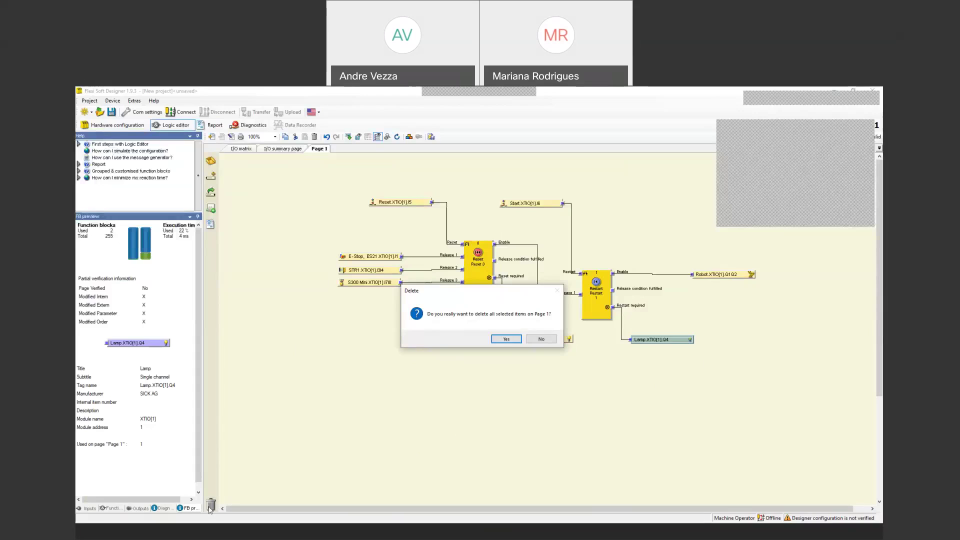
click(506, 339)
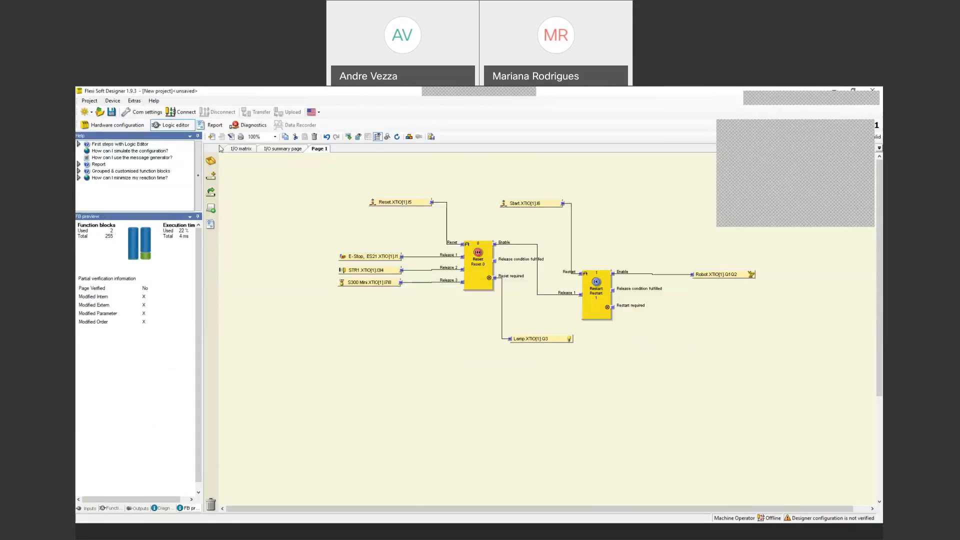
Reconnect to the station and transfer the project configuration to the device, forcing the download despite the unused Lamp Q4 output
click(182, 111)
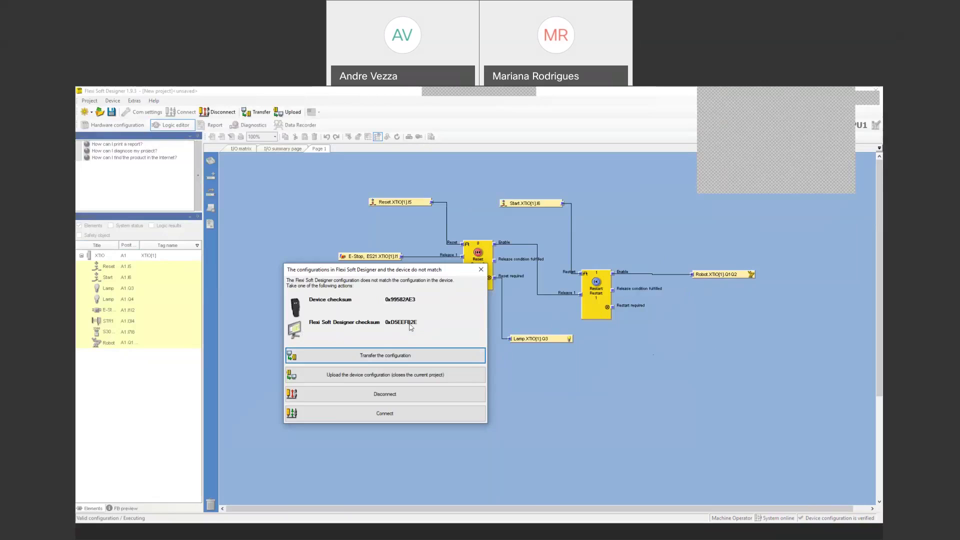
click(410, 357)
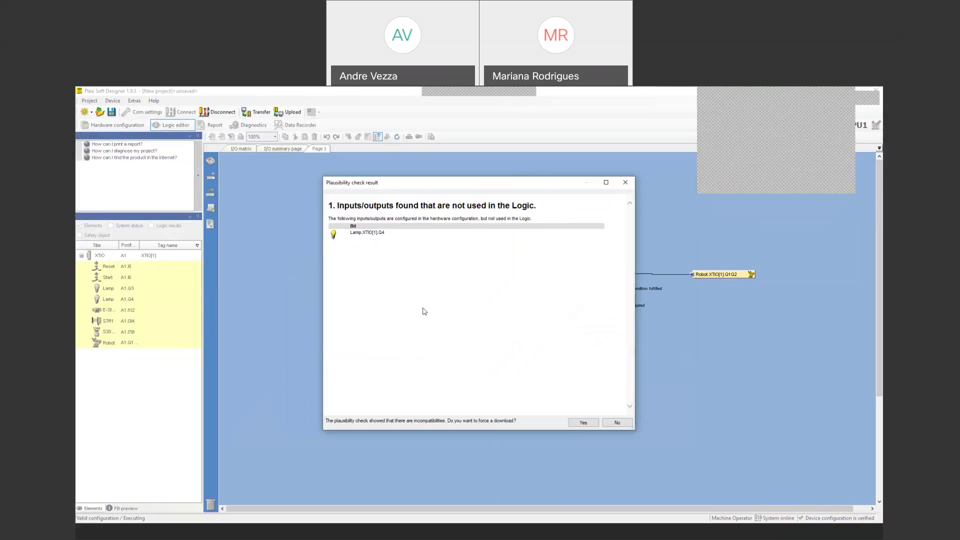
click(583, 422)
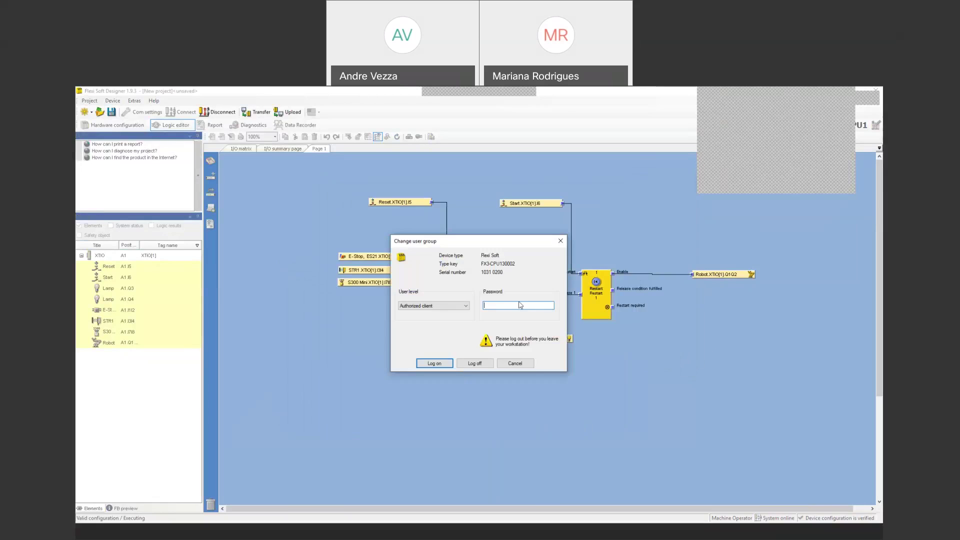
Log on as Authorized client with the password, and complete the download by setting the FX3-CPU1 main module running
click(465, 307)
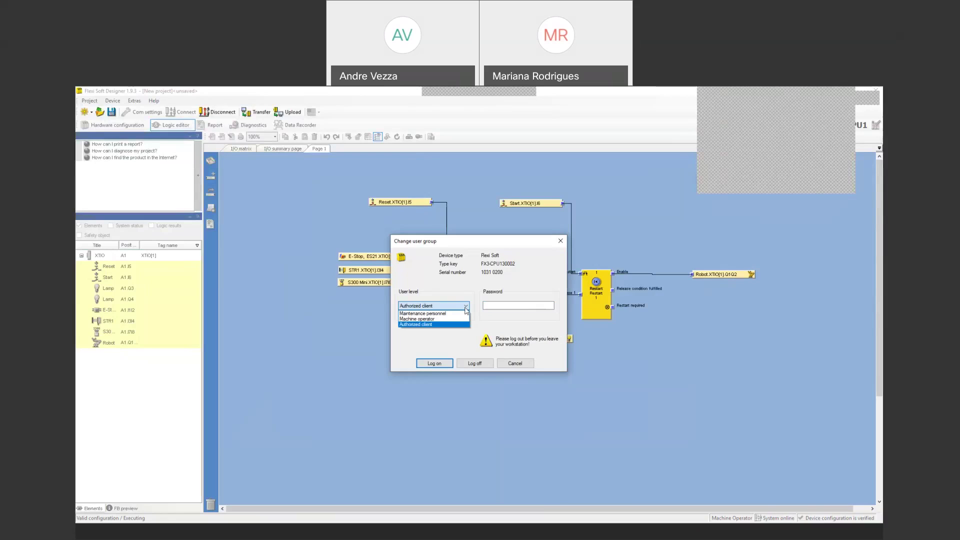
click(466, 307)
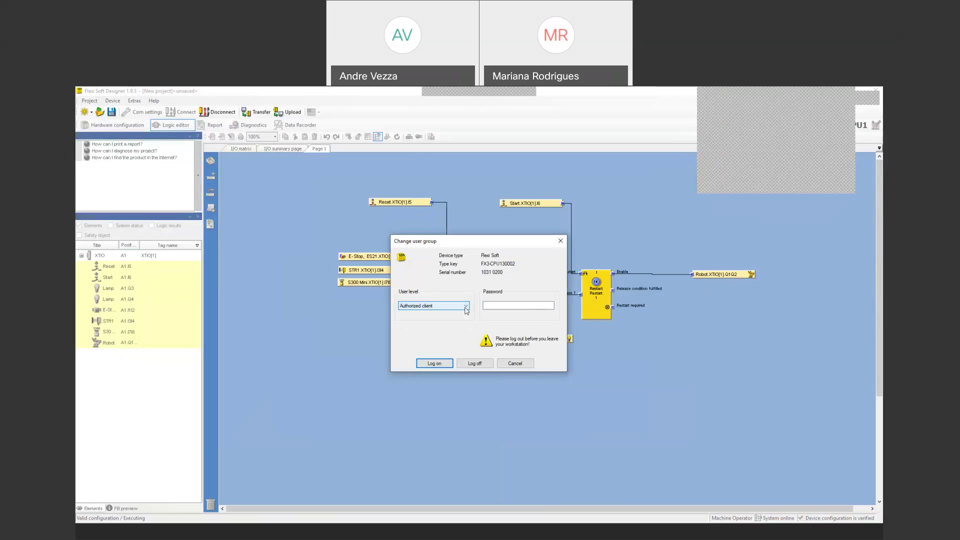
click(522, 305)
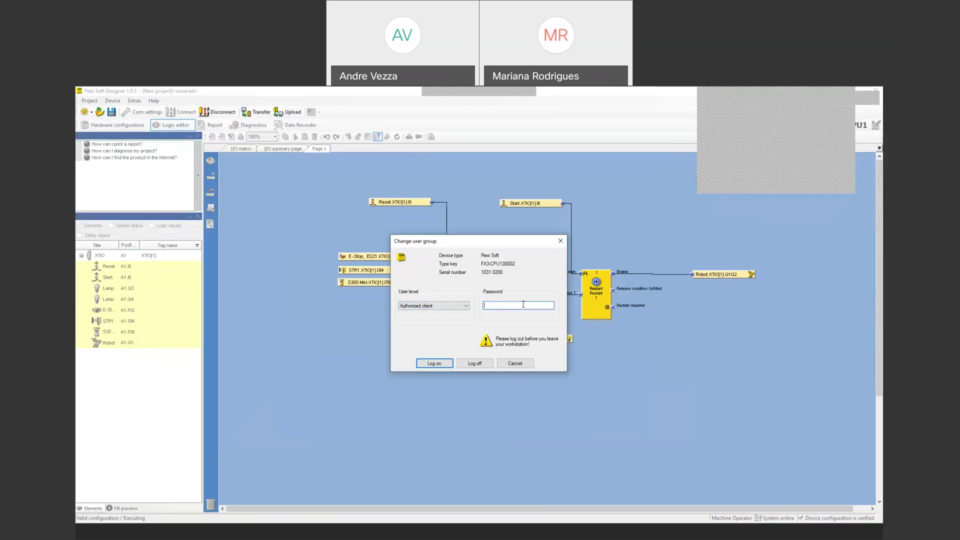
key(Caps_Lock)
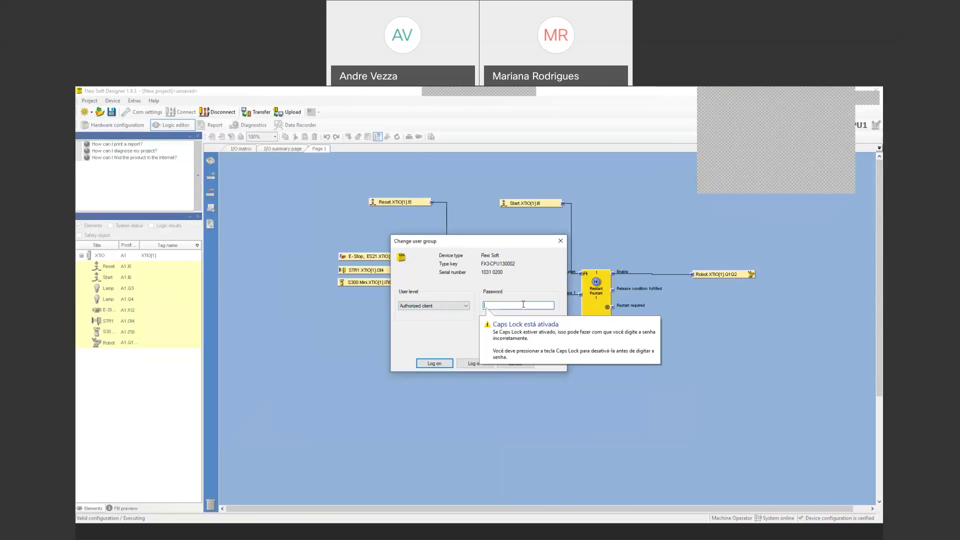
text(*)
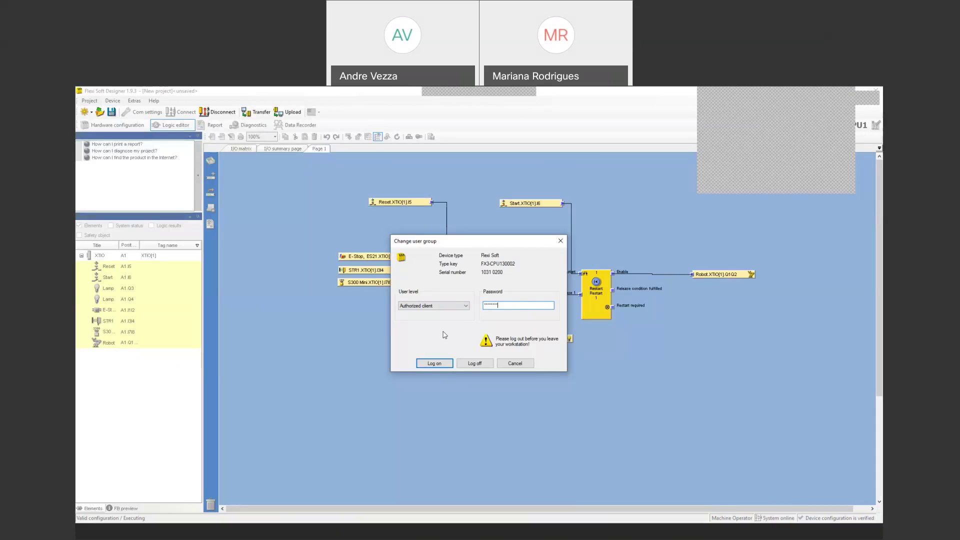
click(432, 364)
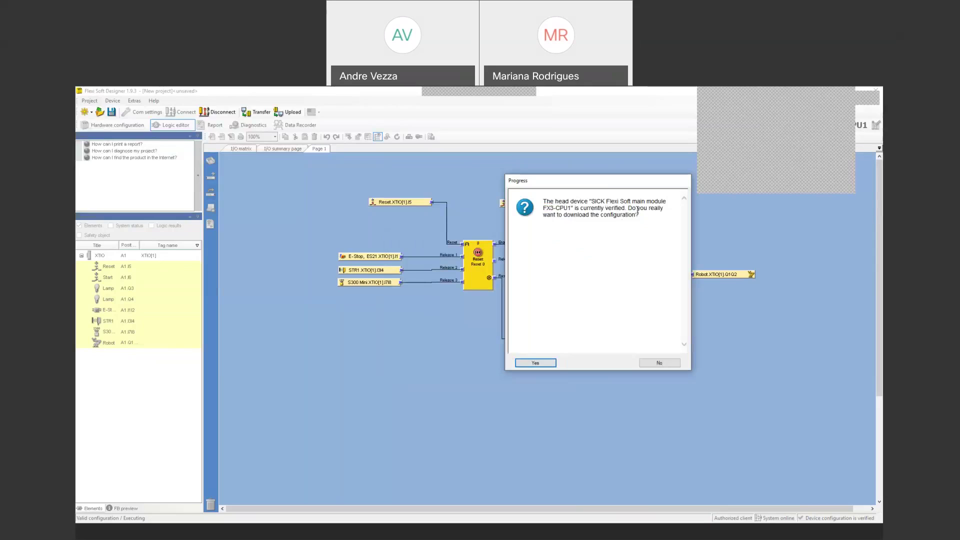
click(535, 363)
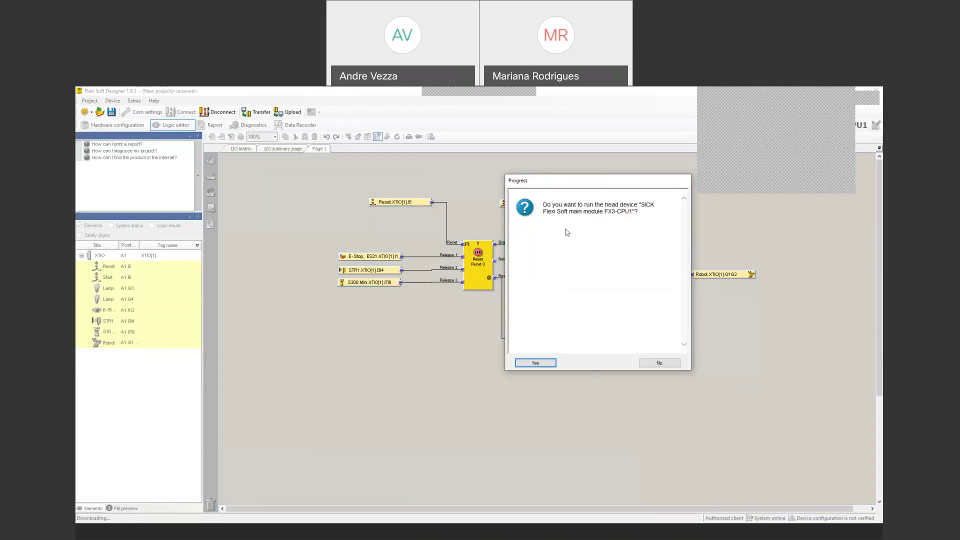
click(552, 365)
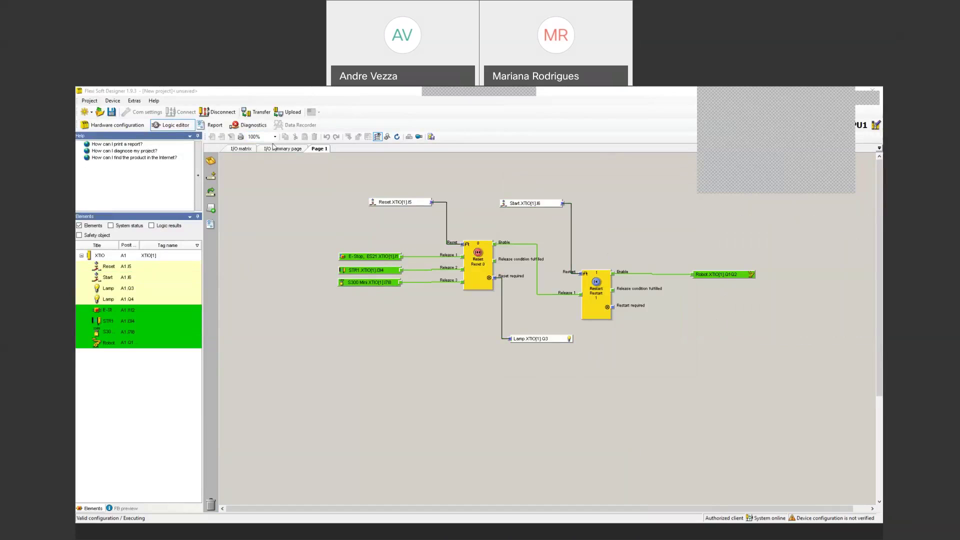
In the hardware configuration, disconnect and reconnect the station, and set the stopped main module running
click(139, 127)
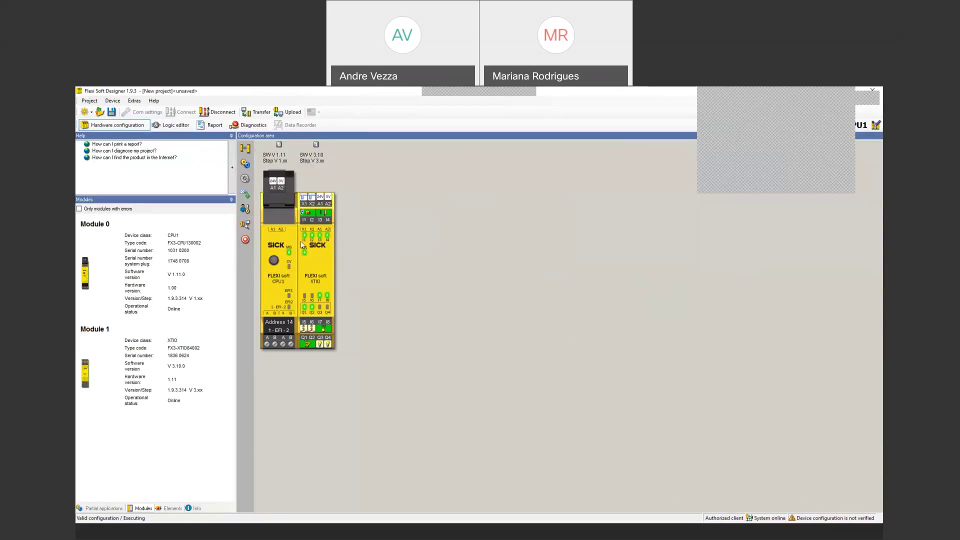
click(224, 112)
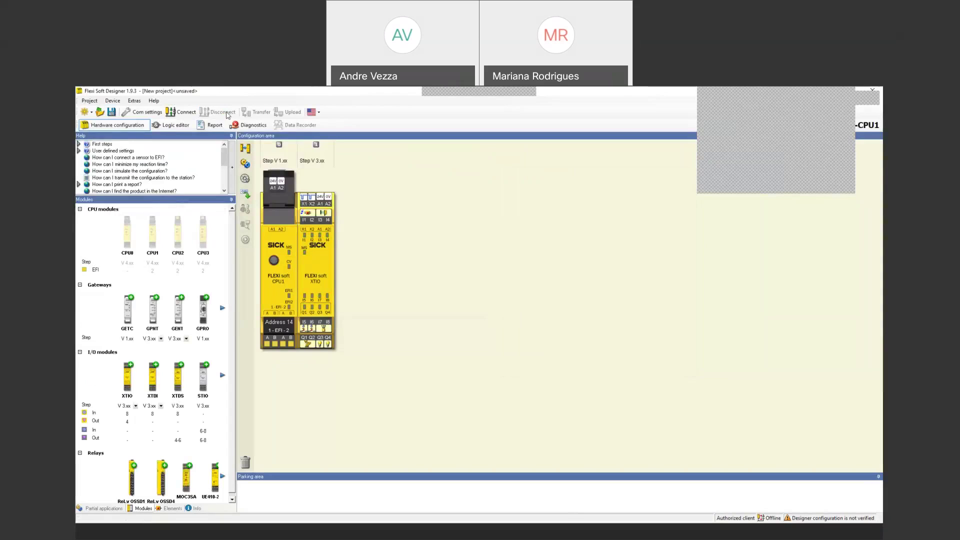
click(182, 113)
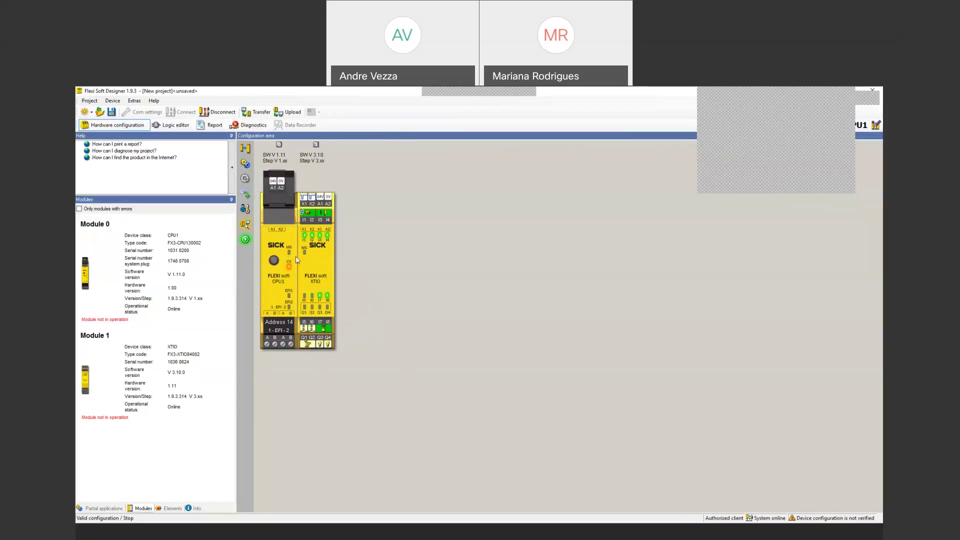
click(245, 240)
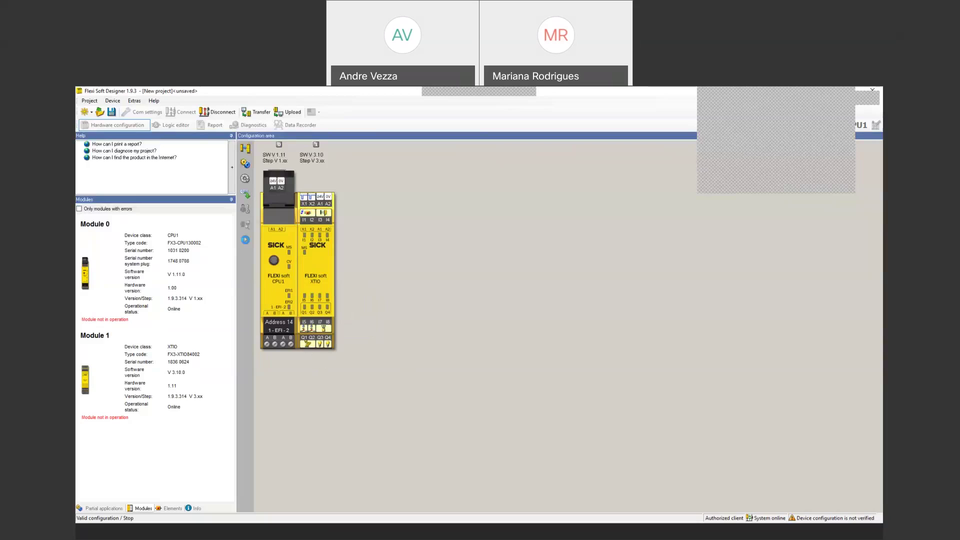
click(246, 241)
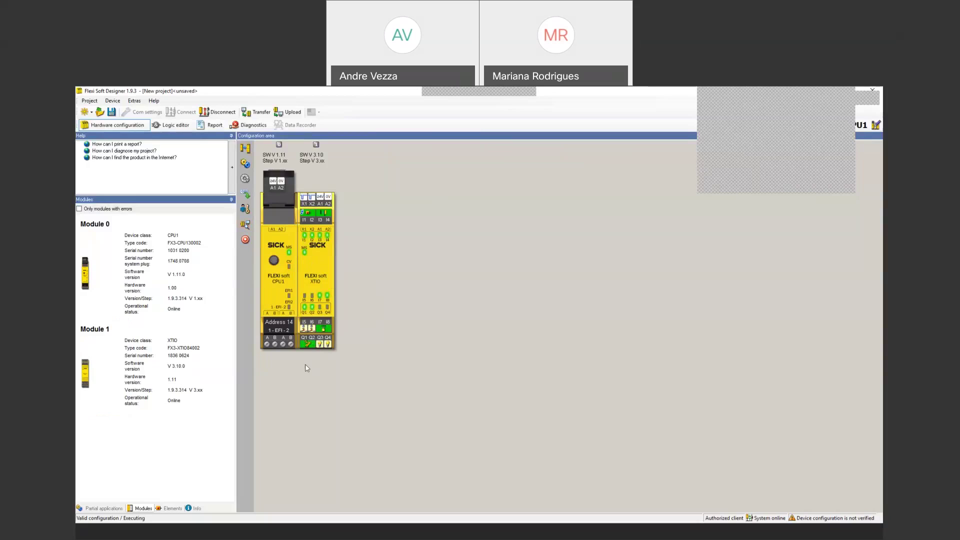
Upload and verify the device configuration, review the full verification report, and set the device to verified
click(248, 226)
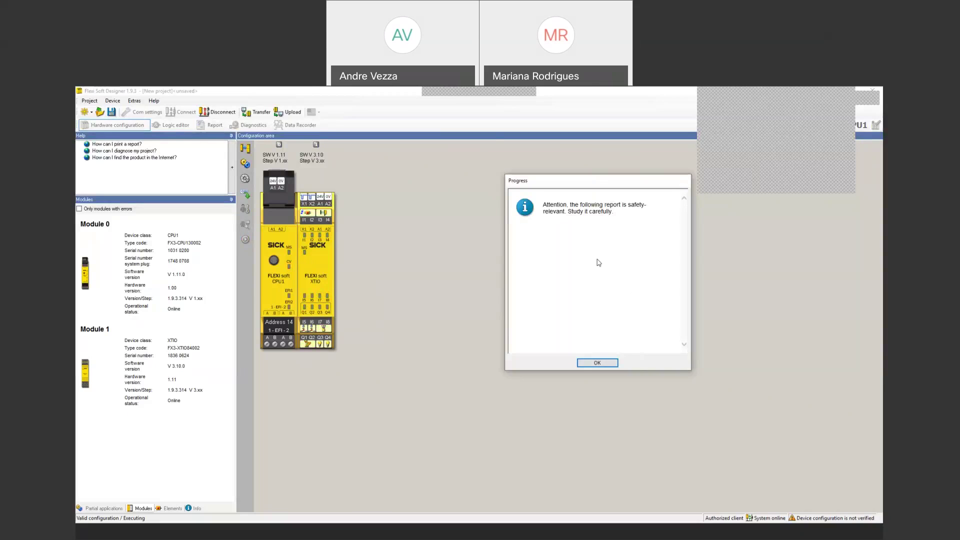
click(583, 364)
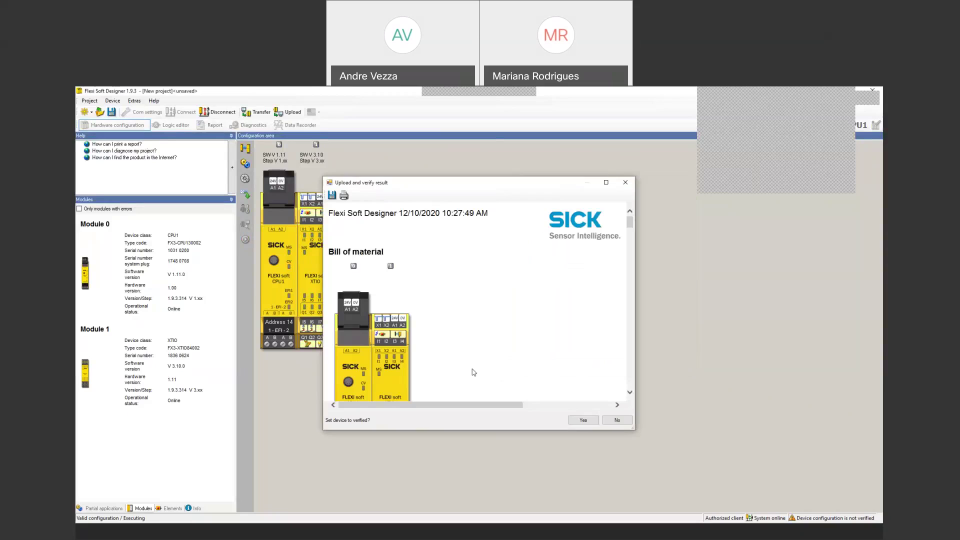
click(605, 183)
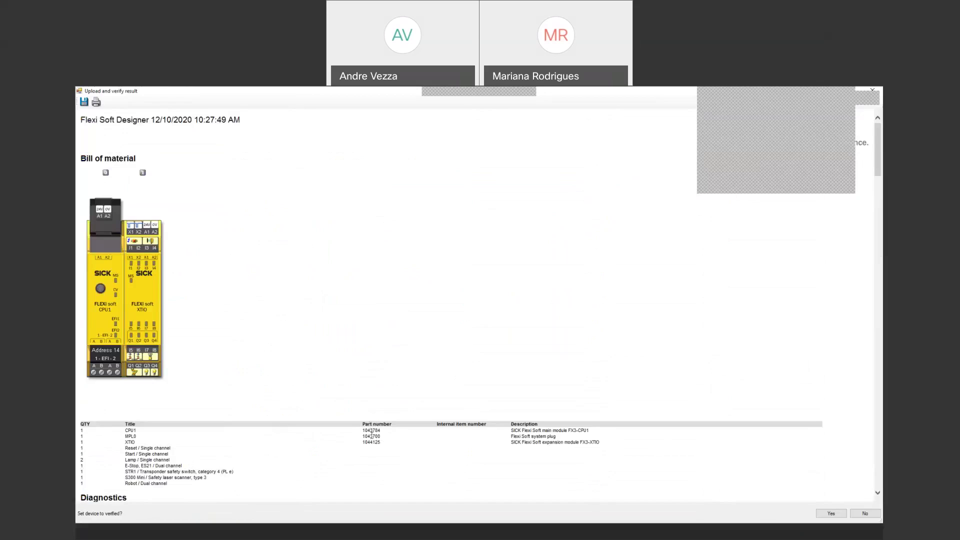
scroll(382, 443, down, 5)
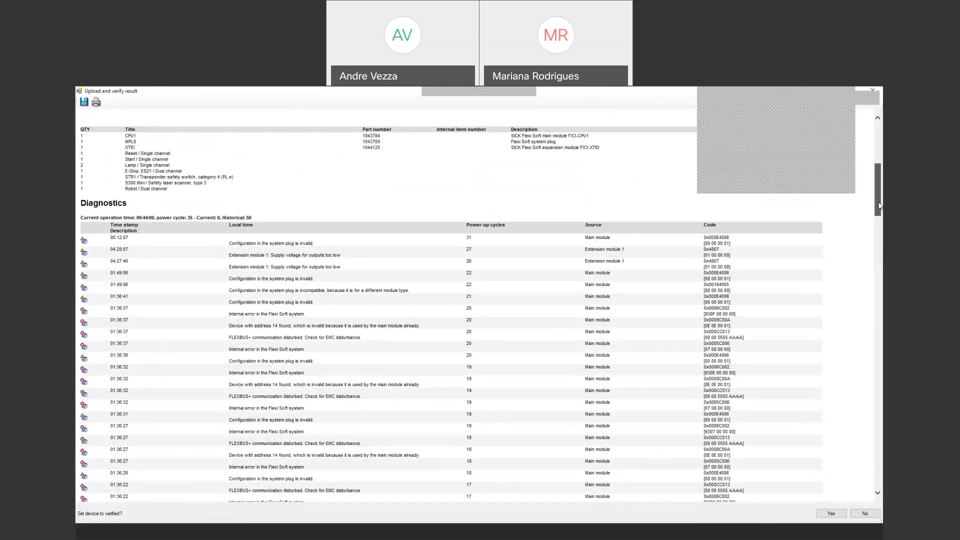
drag(879, 205, 877, 294)
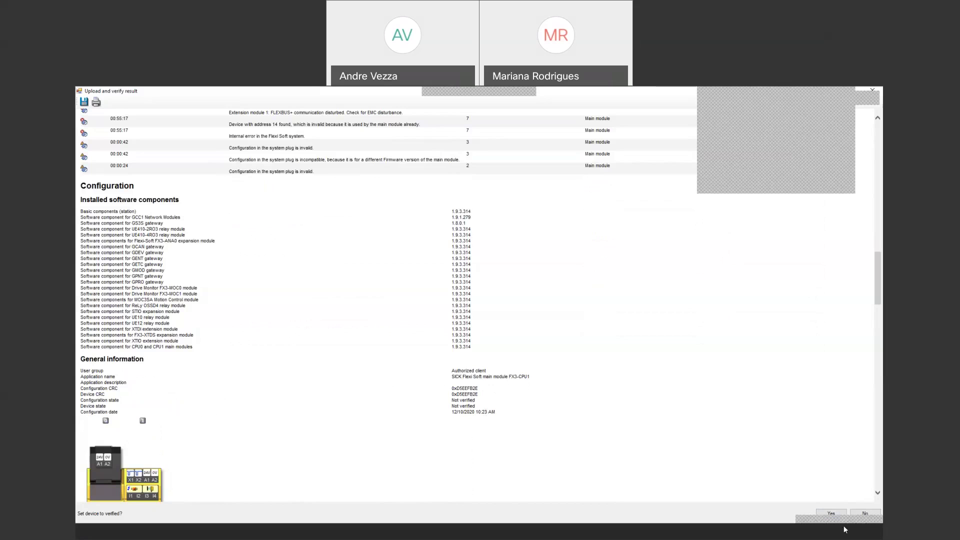
click(831, 514)
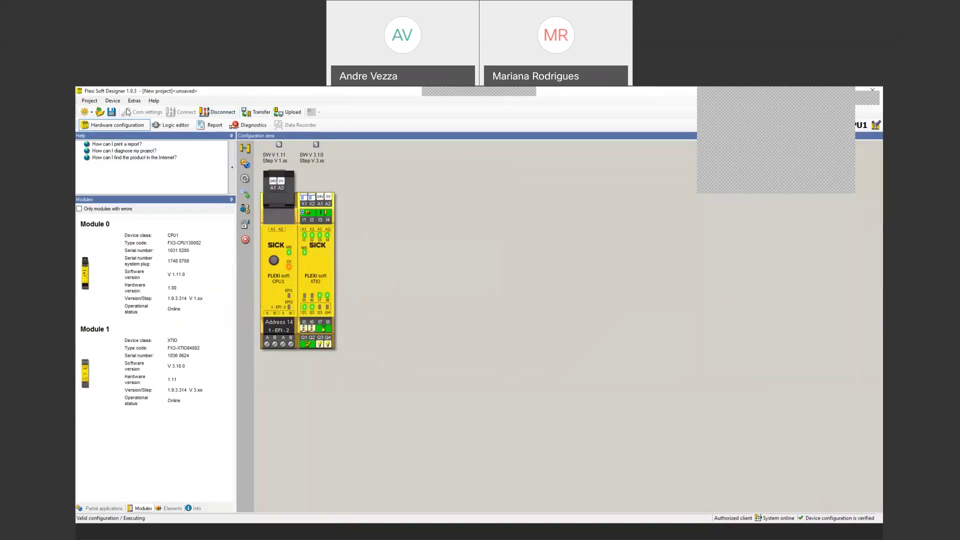
Put the logic page into online edit mode and delete the Lamp XTIO[1].Q3 output from the Reset block's logic
click(172, 125)
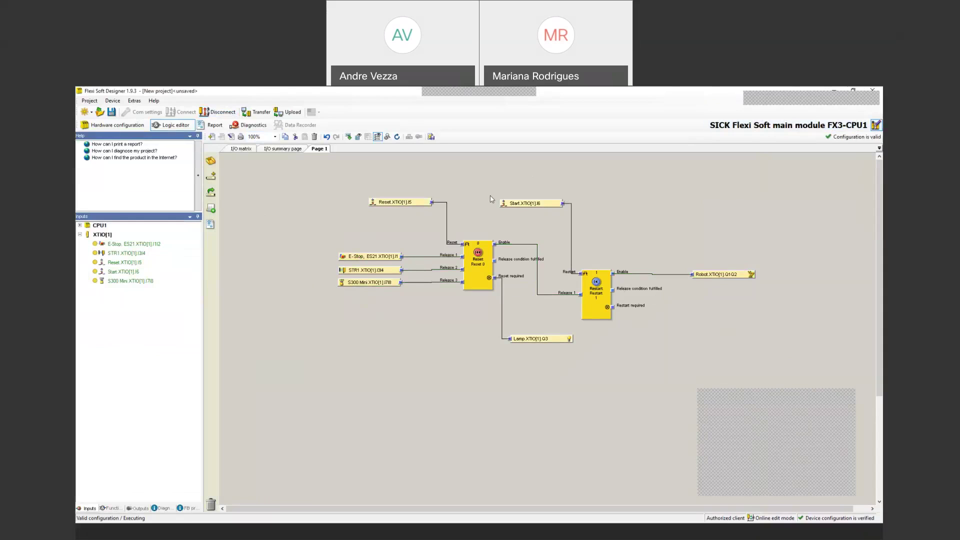
drag(527, 343, 211, 504)
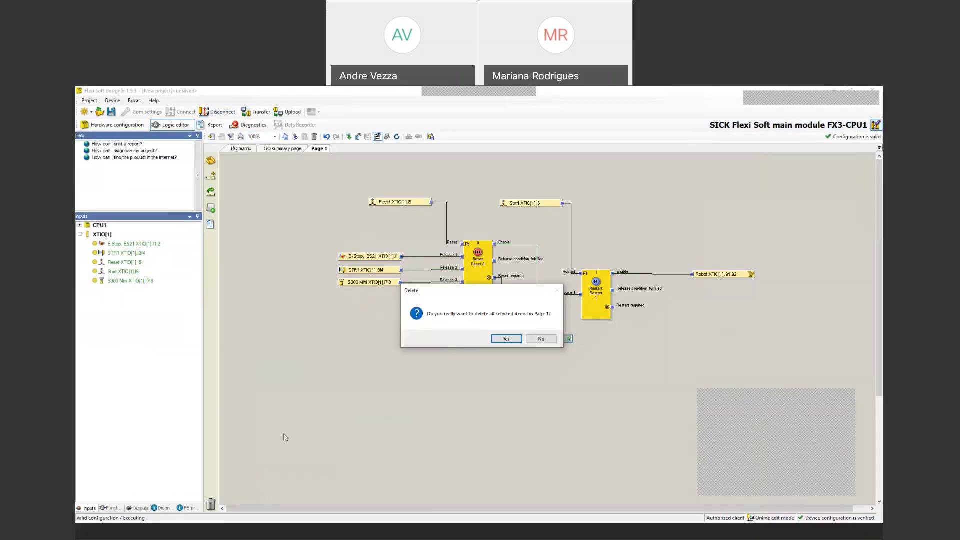
click(505, 339)
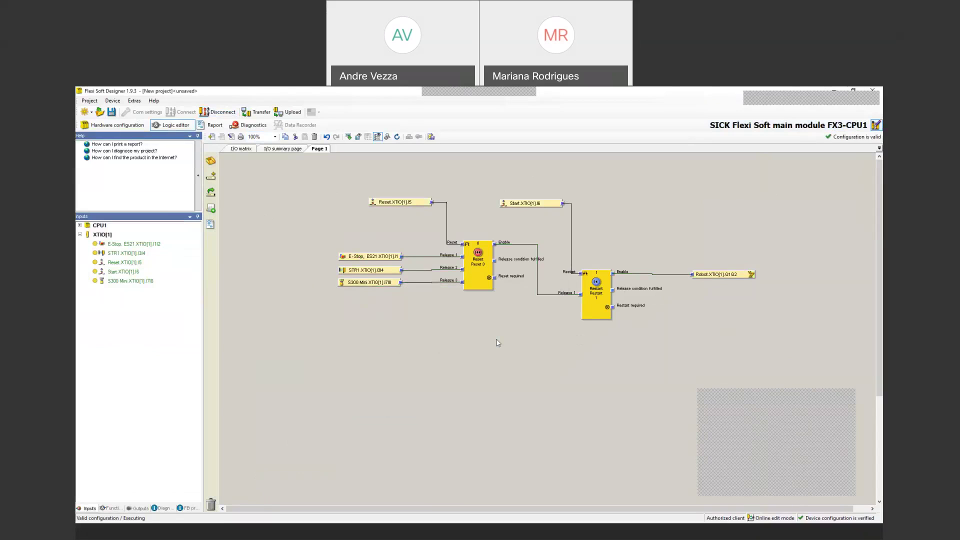
Transfer the edited configuration to the station, forcing the download over the verified device, and set the FX3-CPU1 main module running
click(260, 113)
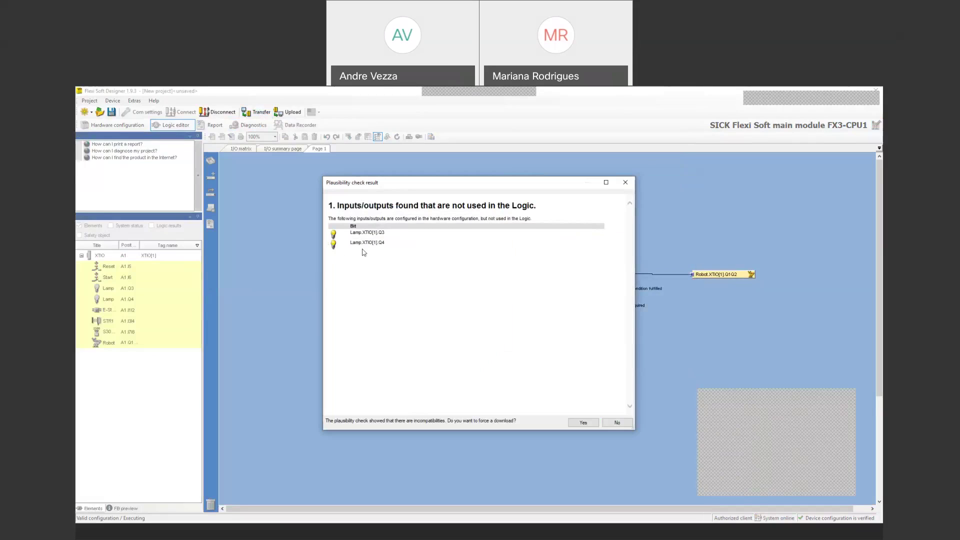
click(582, 422)
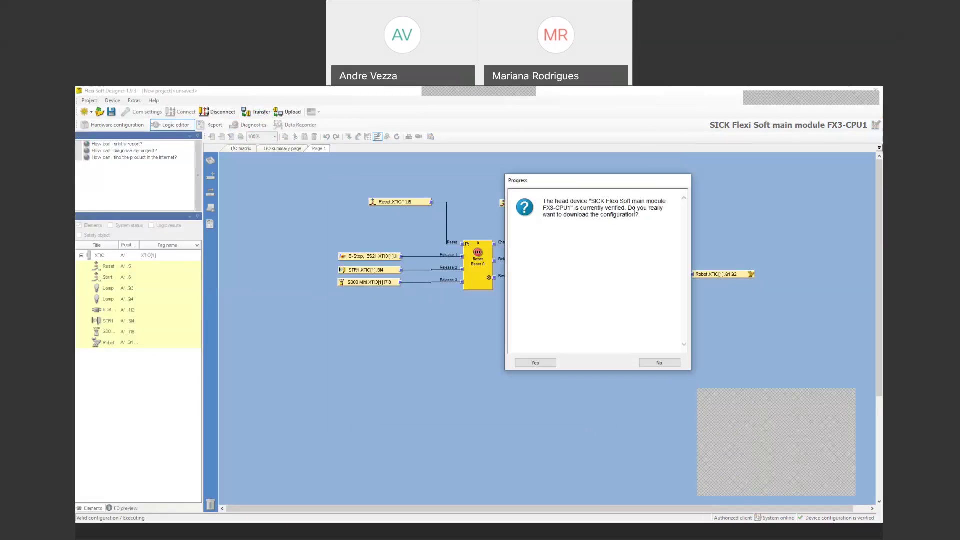
click(534, 363)
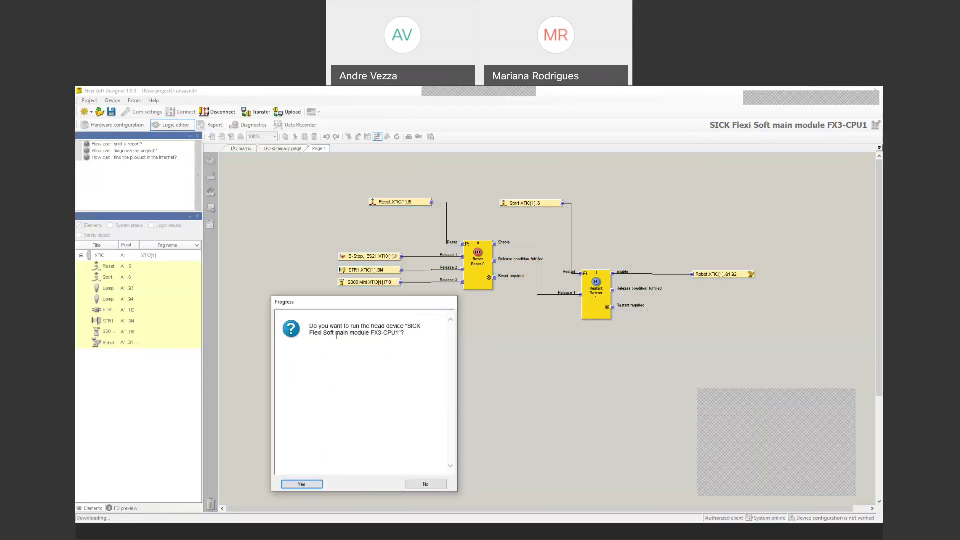
click(304, 484)
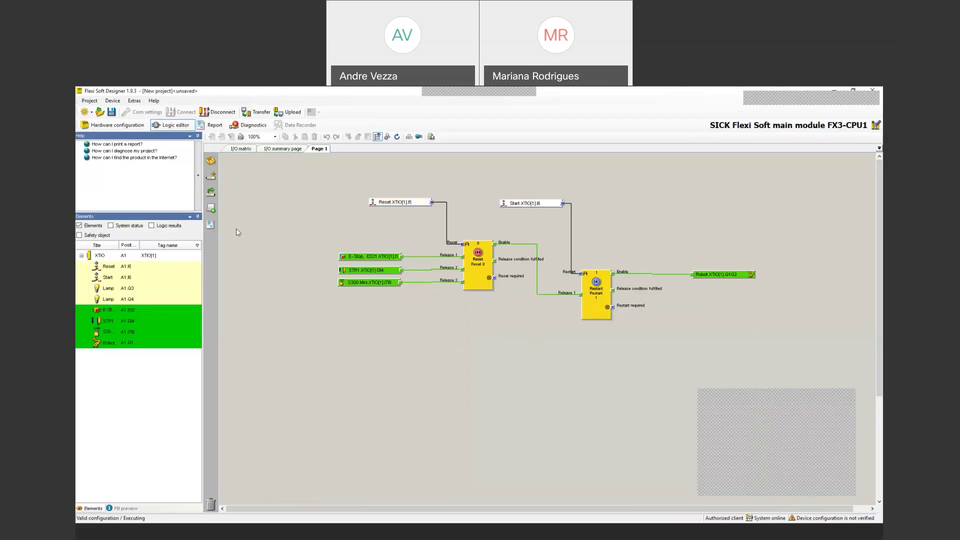
From the hardware configuration, upload and verify the transferred configuration, review the result report, and set the device to verified
click(139, 127)
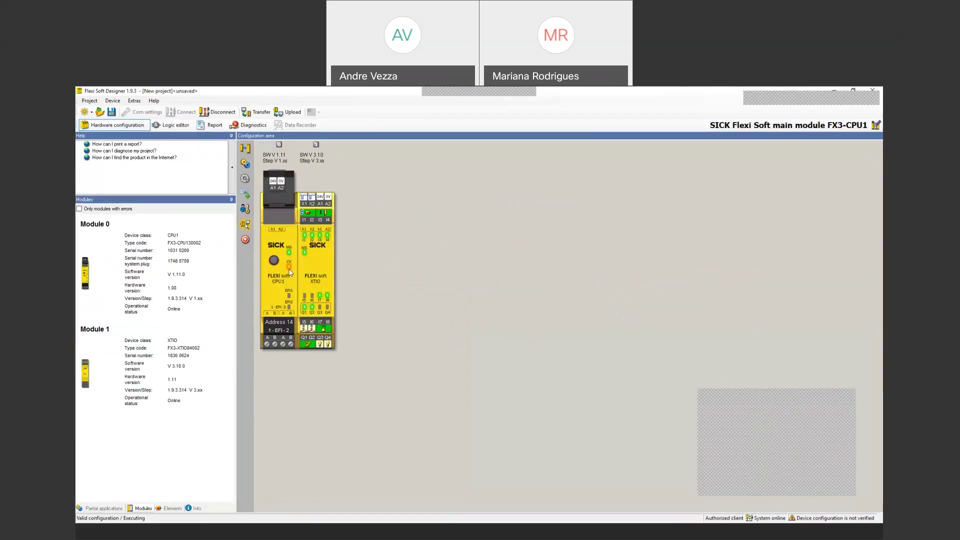
click(244, 226)
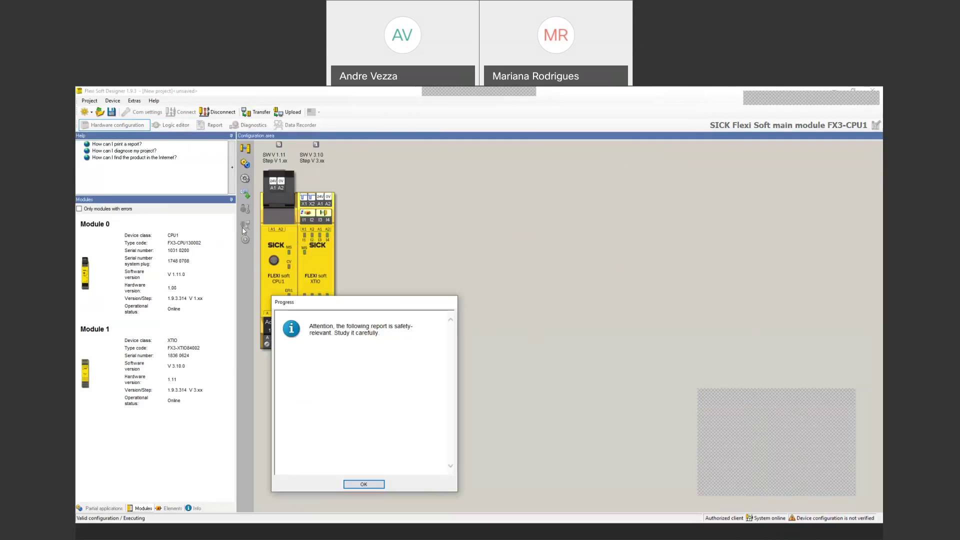
click(363, 484)
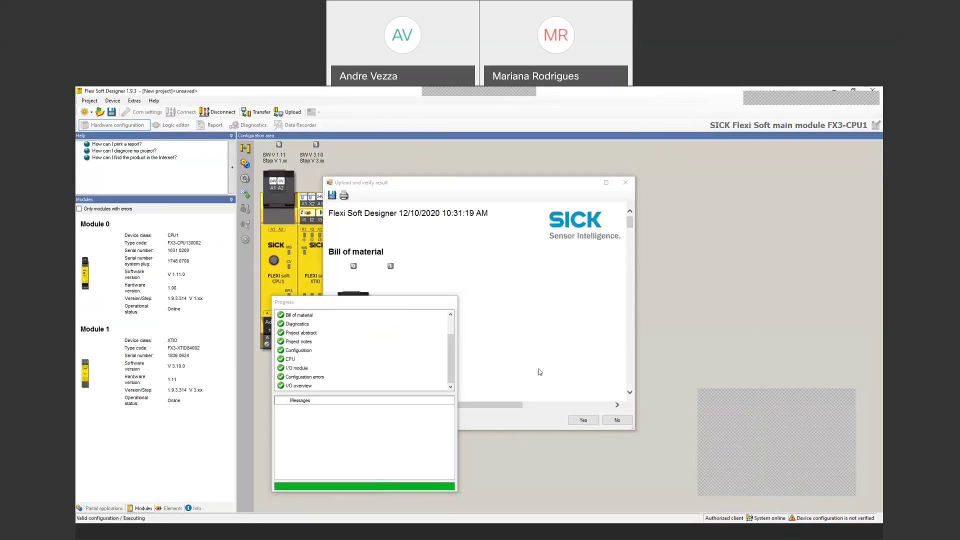
click(607, 185)
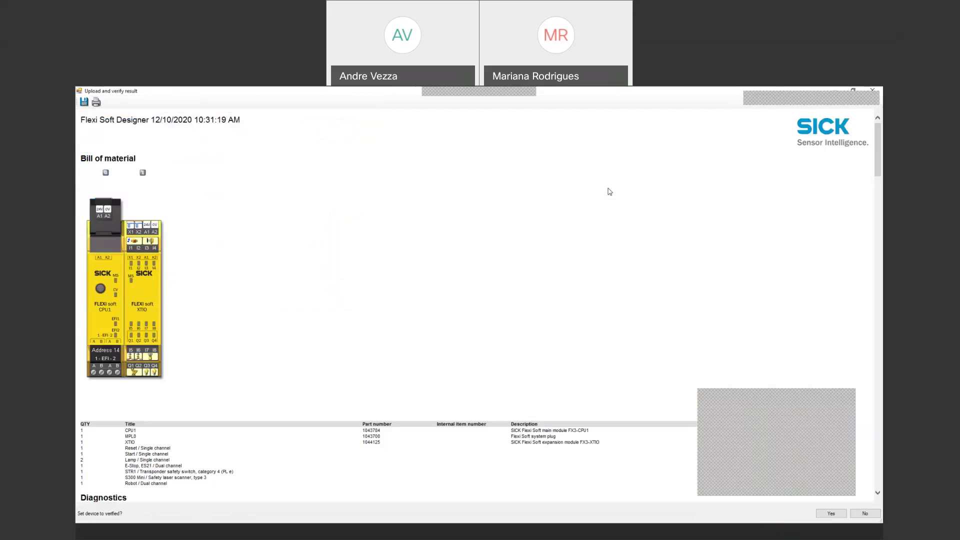
scroll(609, 191, down, 20)
scroll(585, 281, up, 10)
scroll(473, 228, down, 10)
scroll(473, 229, down, 10)
scroll(473, 228, up, 5)
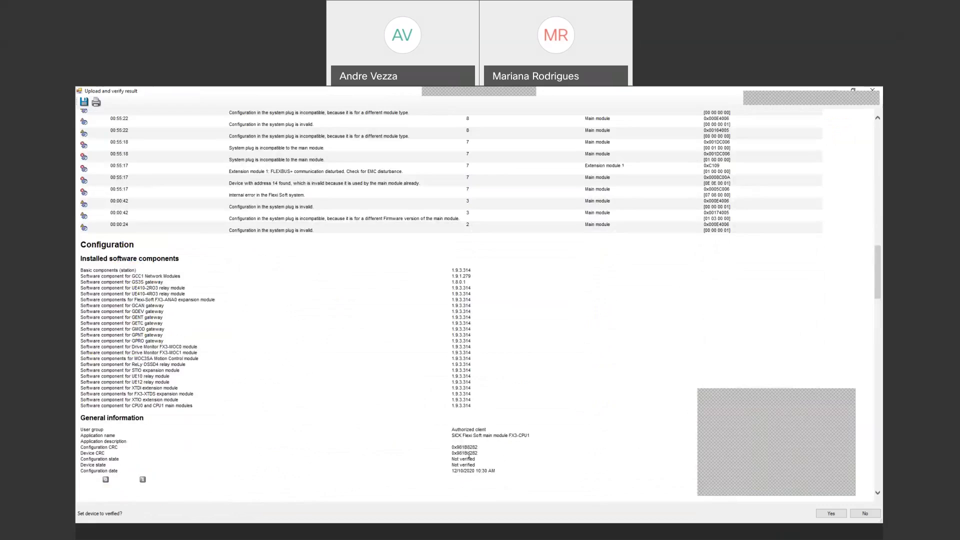
click(831, 513)
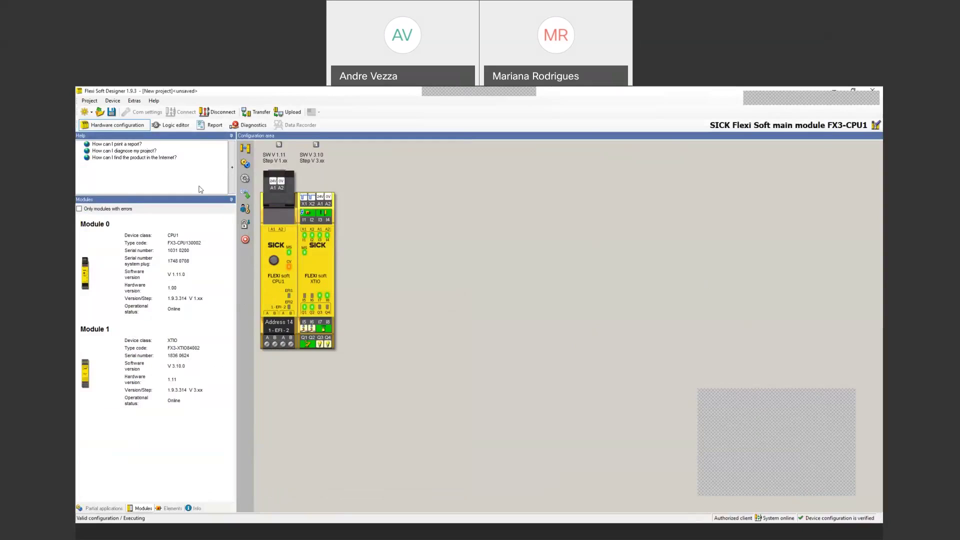
Open the project report and examine its bill of material, diagnostics entries, module summary and general configuration information
click(215, 125)
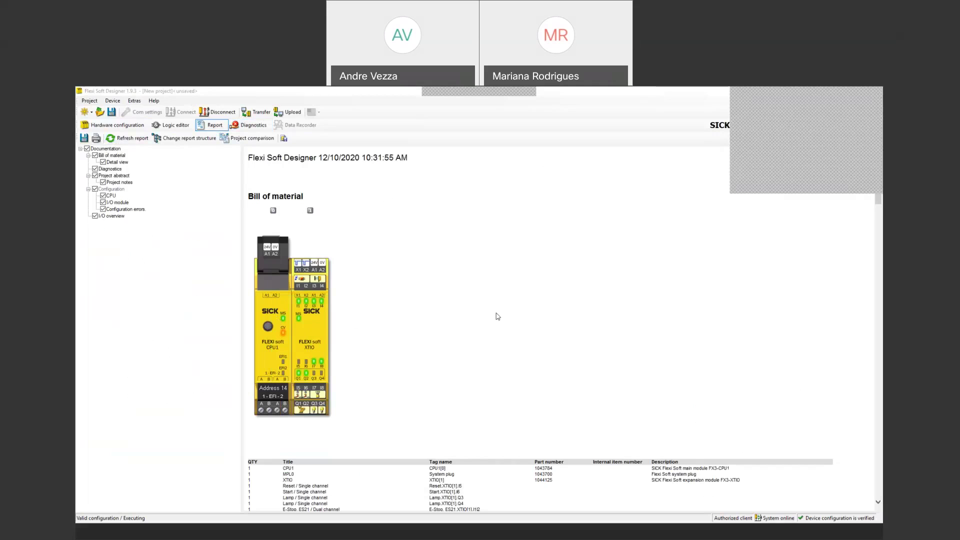
scroll(497, 316, down, 5)
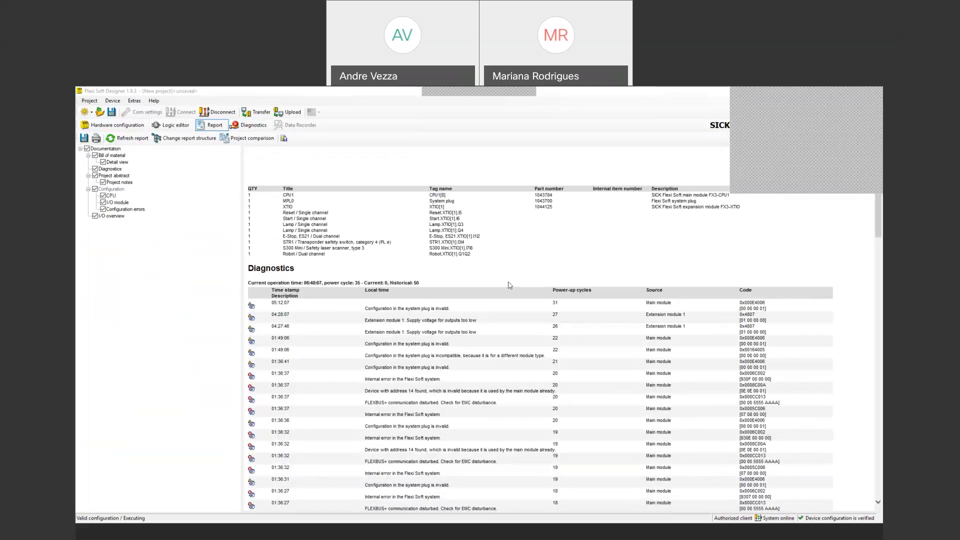
scroll(503, 350, down, 10)
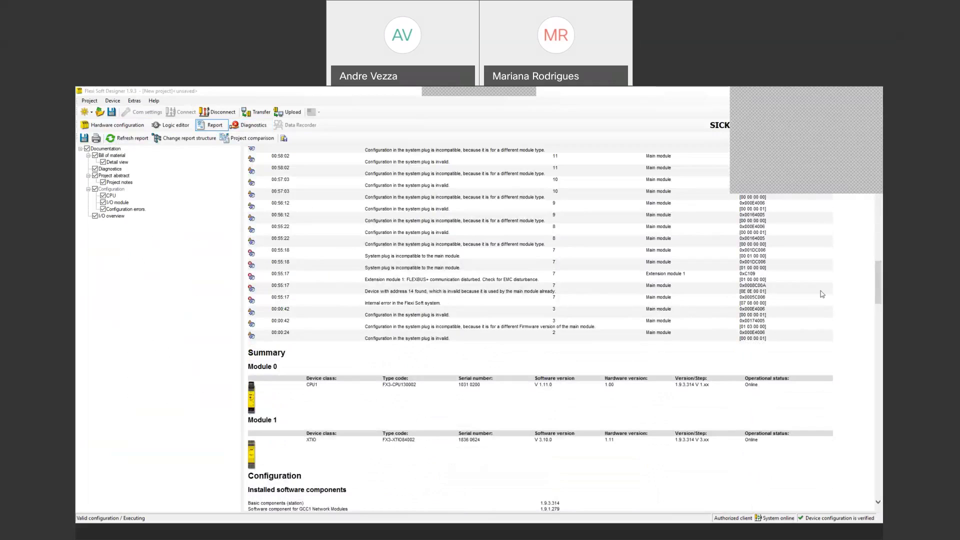
drag(878, 296, 874, 324)
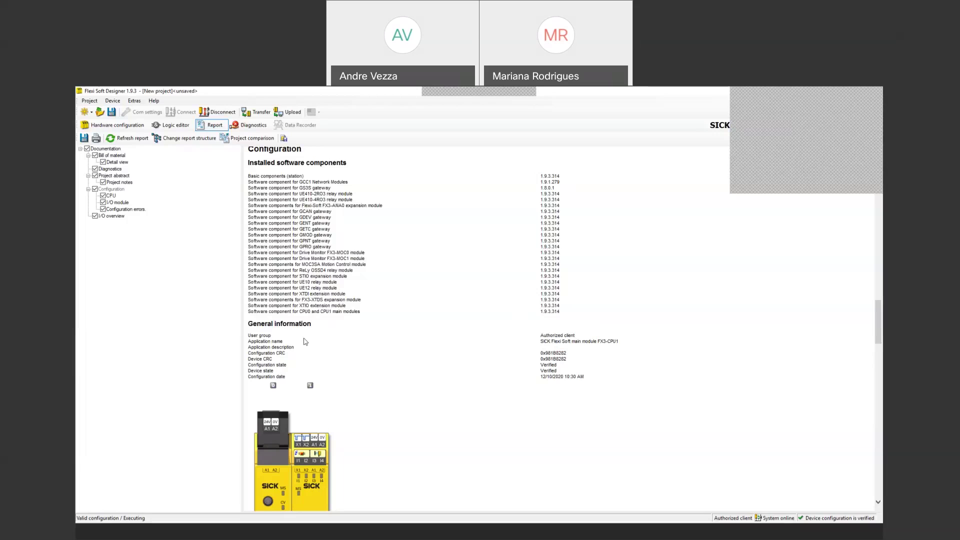
scroll(421, 363, down, 5)
scroll(422, 364, up, 5)
scroll(422, 363, down, 5)
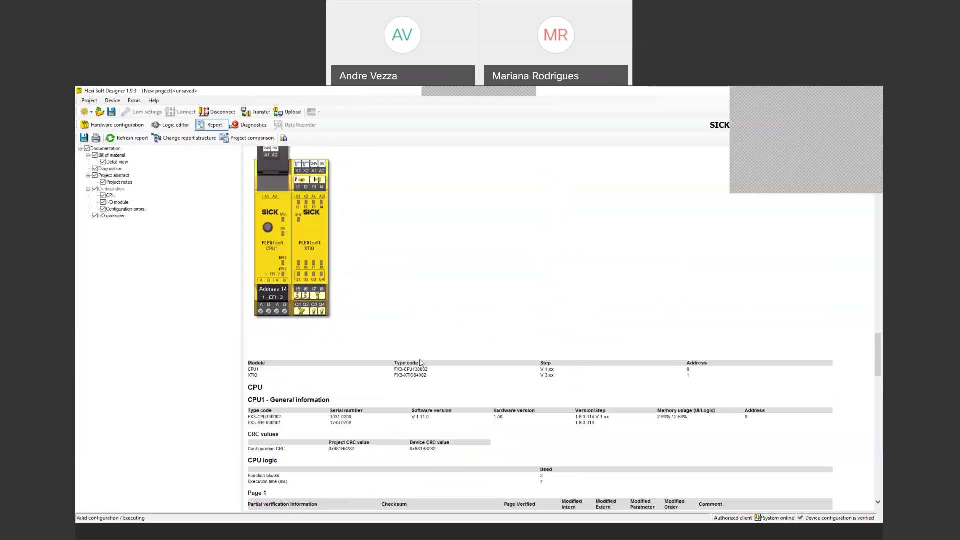
Examine the report's CPU logic page, CPU1 and XTIO wiring diagrams, input and output tables, and I/O overview
scroll(421, 363, down, 5)
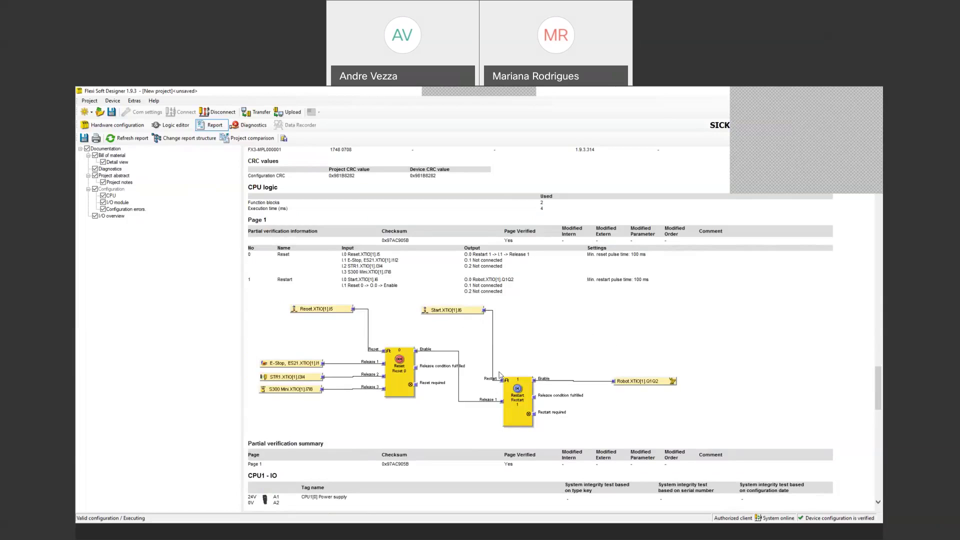
scroll(500, 374, down, 5)
scroll(500, 375, up, 5)
scroll(501, 375, down, 5)
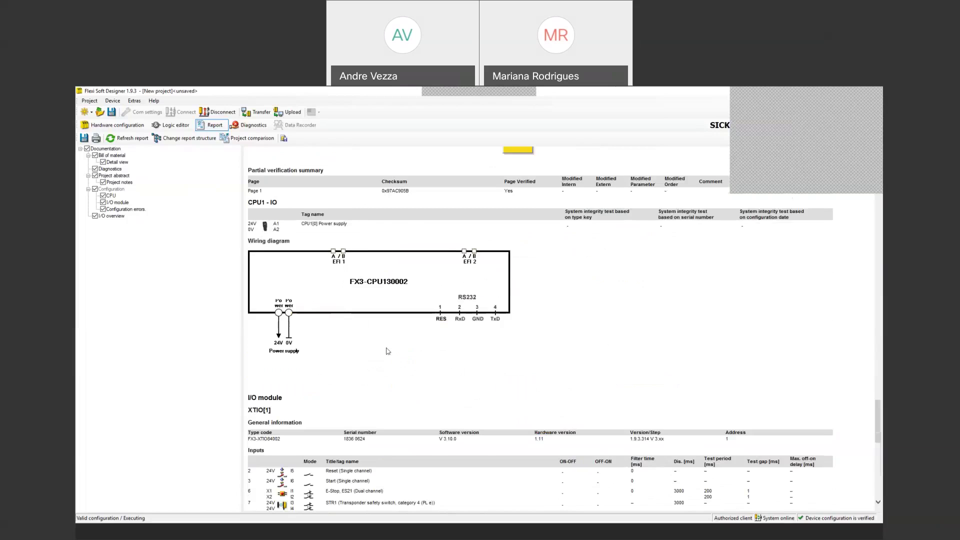
scroll(389, 350, down, 5)
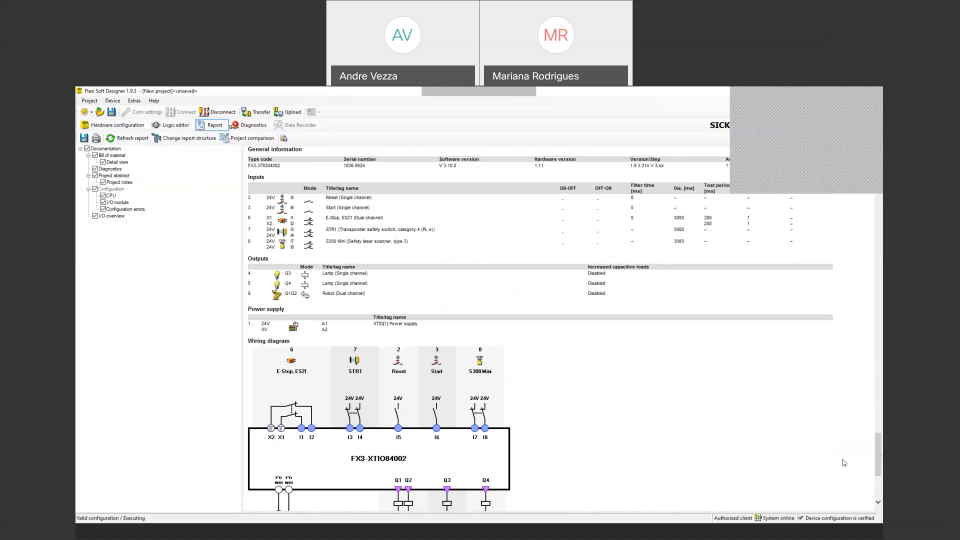
scroll(878, 457, down, 5)
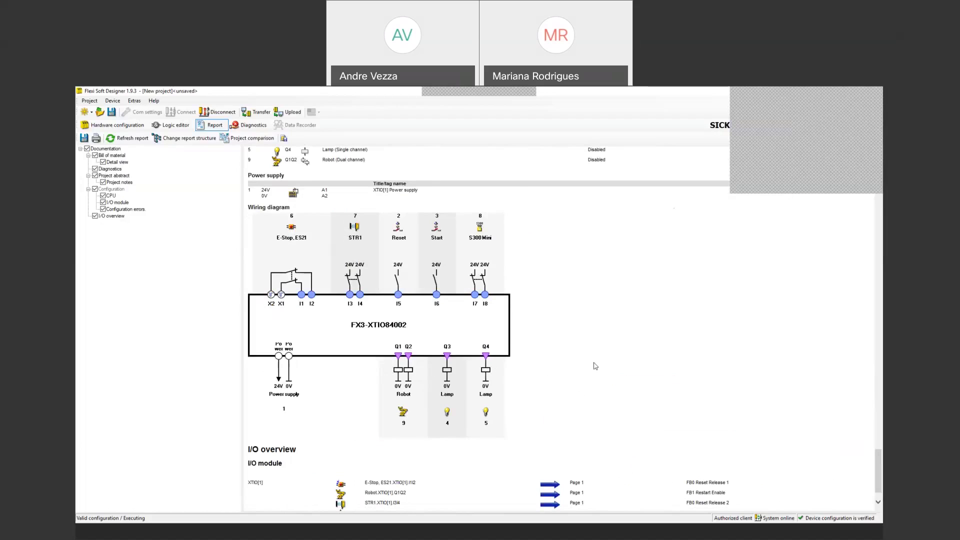
scroll(595, 366, down, 1)
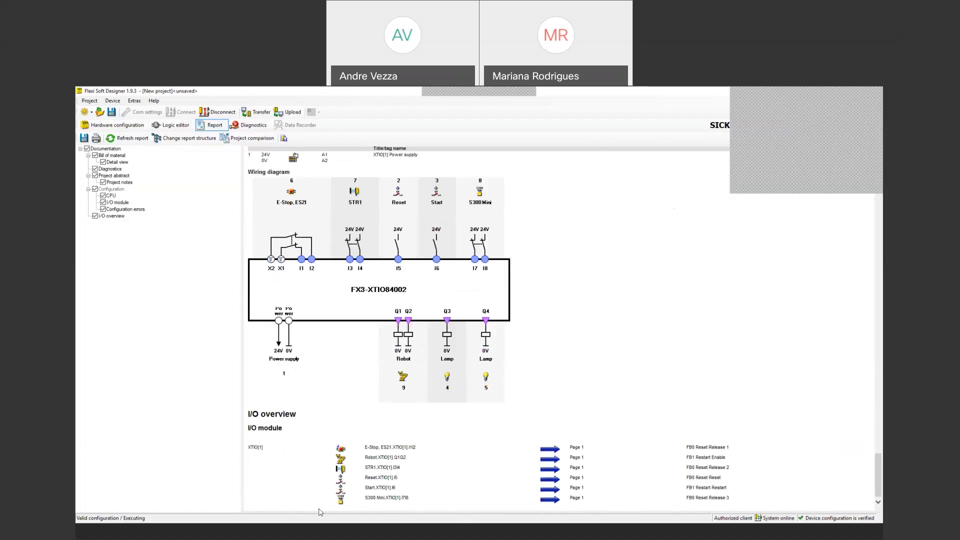
scroll(351, 408, up, 10)
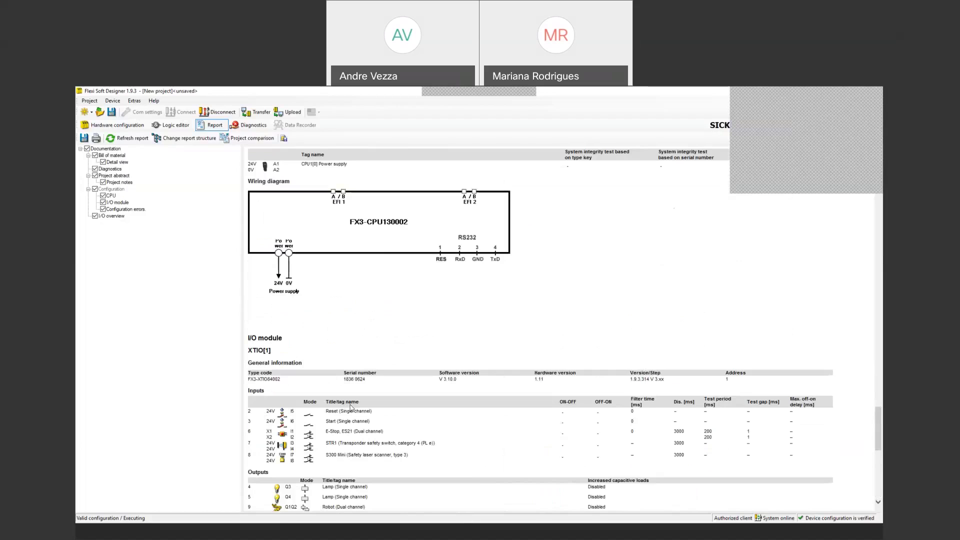
scroll(351, 408, up, 15)
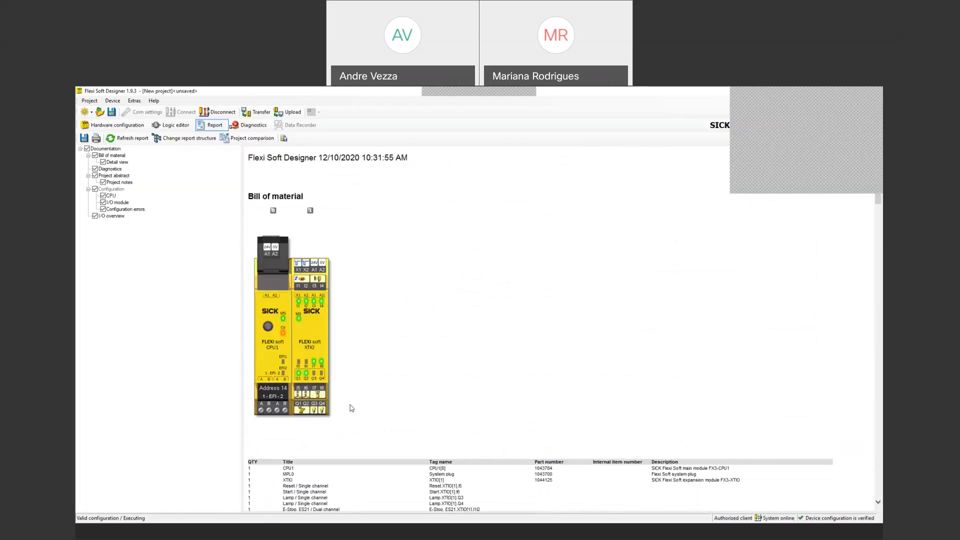
Exclude the Diagnostics section from the report, refresh the report, and review its shortened contents
scroll(351, 408, down, 5)
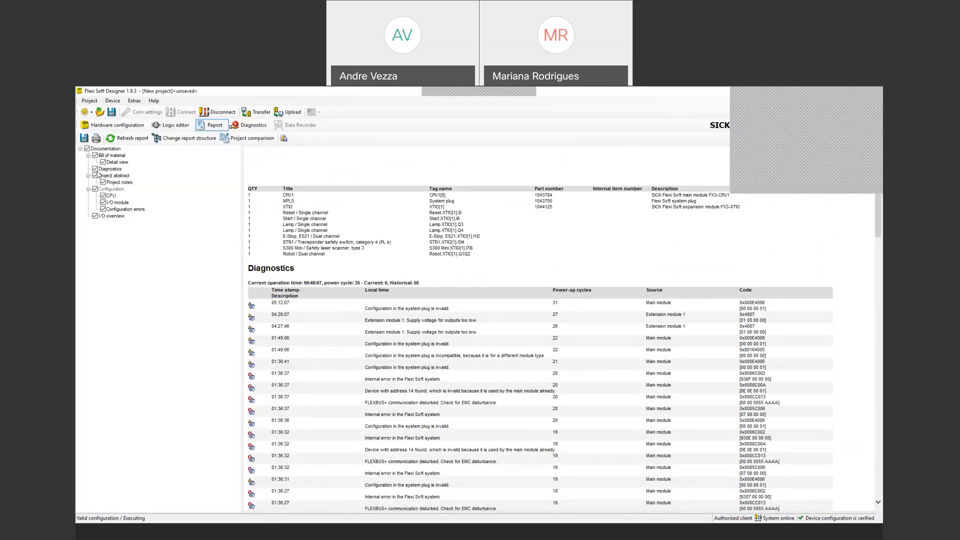
click(119, 143)
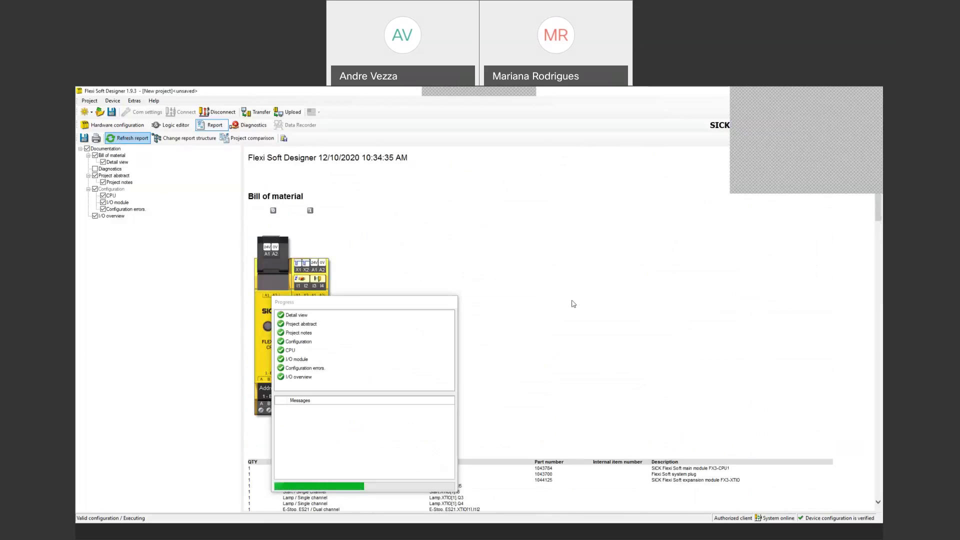
scroll(573, 304, down, 10)
scroll(574, 304, up, 5)
scroll(573, 304, down, 5)
scroll(573, 304, up, 5)
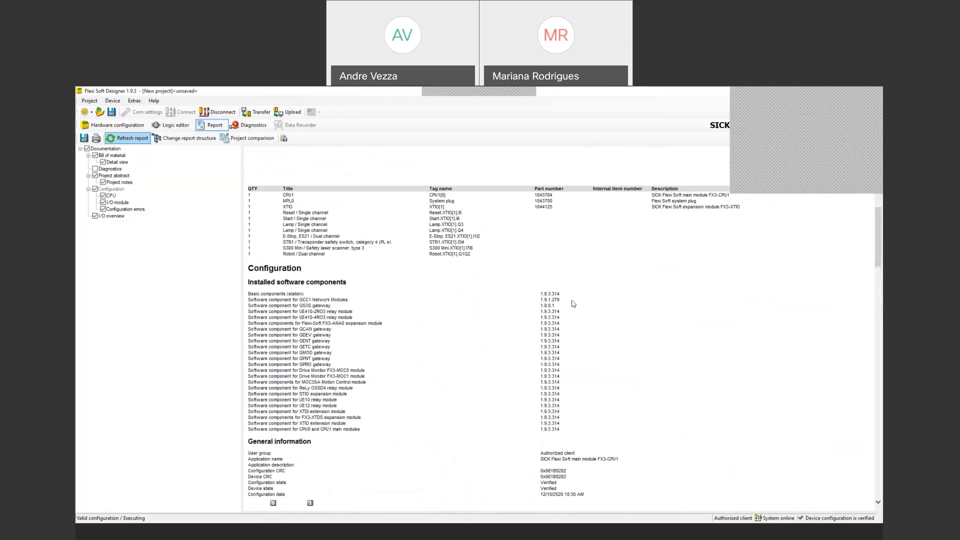
scroll(574, 304, up, 5)
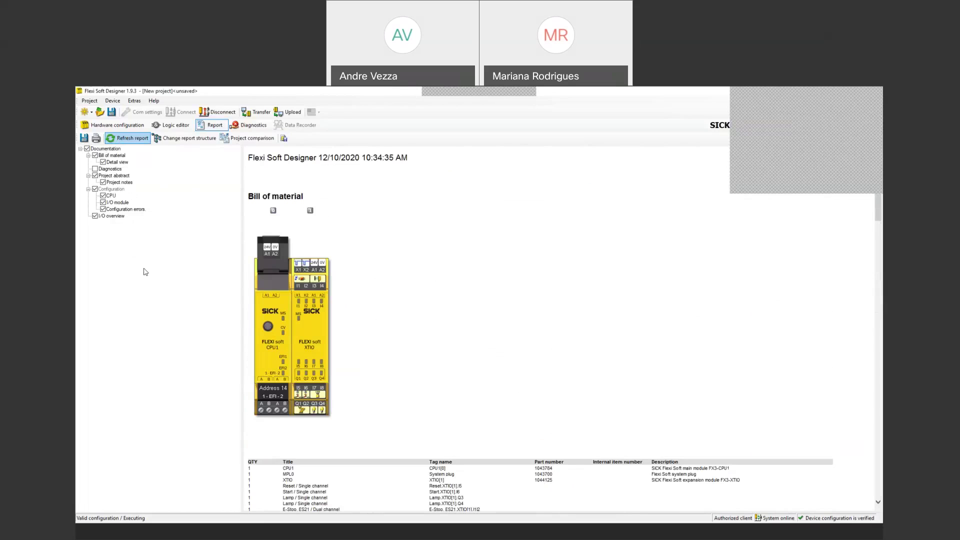
Update the diagnostics list and compare the recorded error's details with the XTIO module's status in the hardware configuration
click(246, 126)
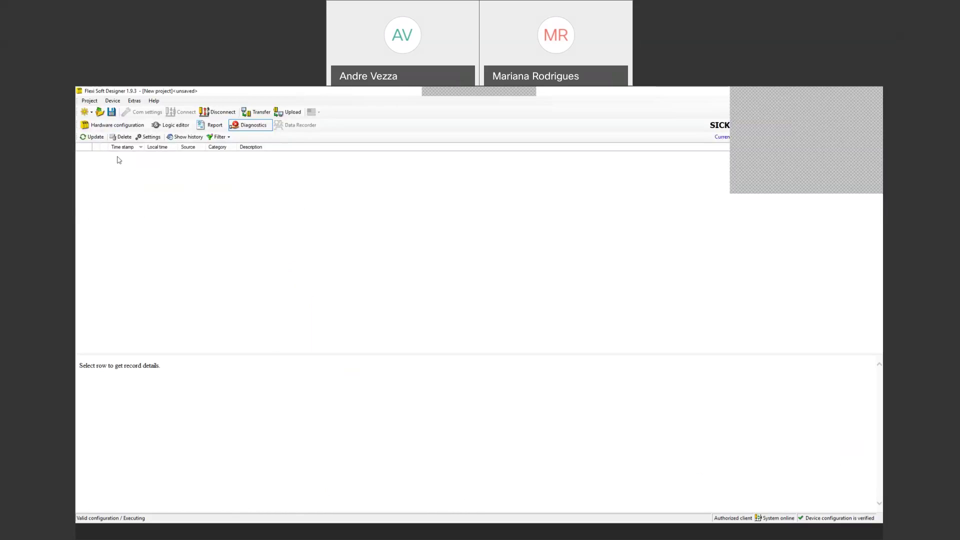
click(92, 136)
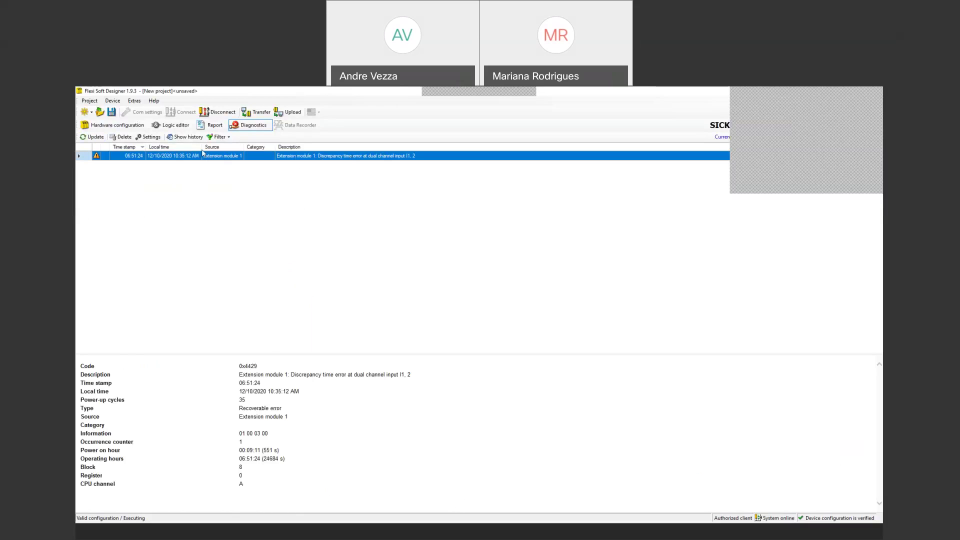
click(125, 130)
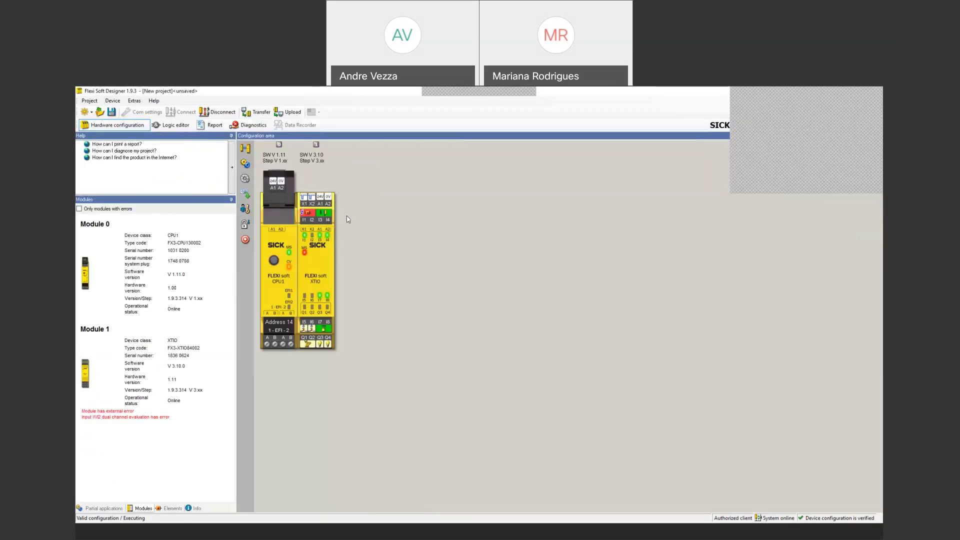
mouse_move(313, 218)
click(259, 125)
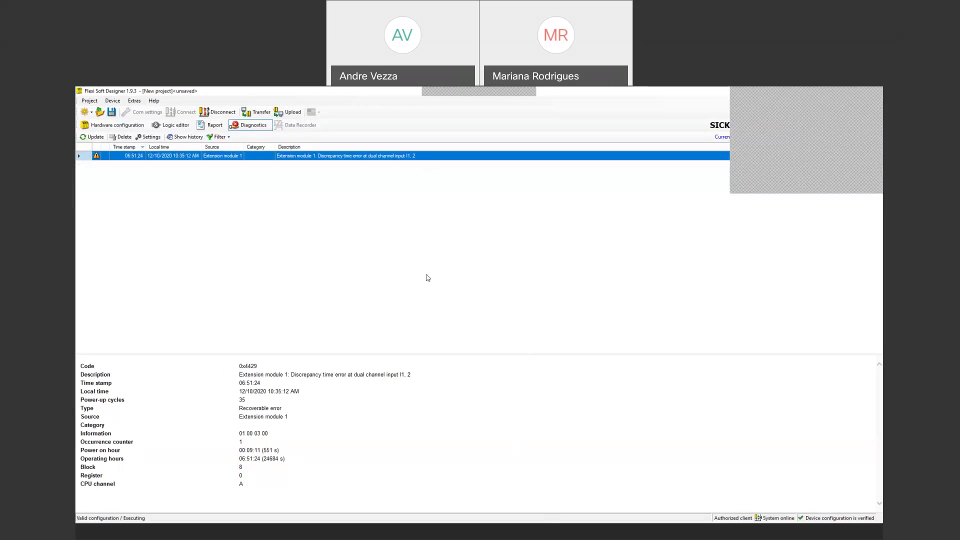
click(122, 129)
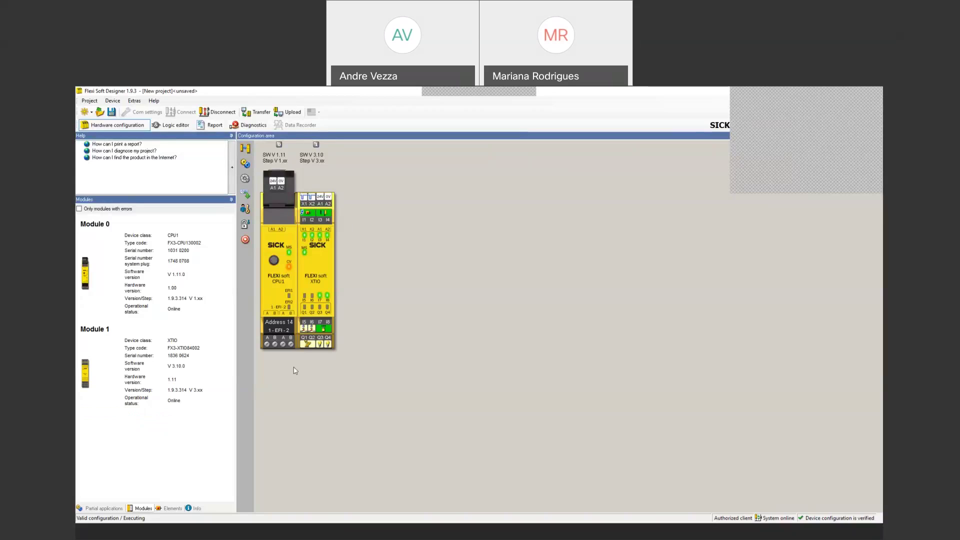
Delete the recorded diagnostics history, update the list, and return to the hardware configuration
click(247, 126)
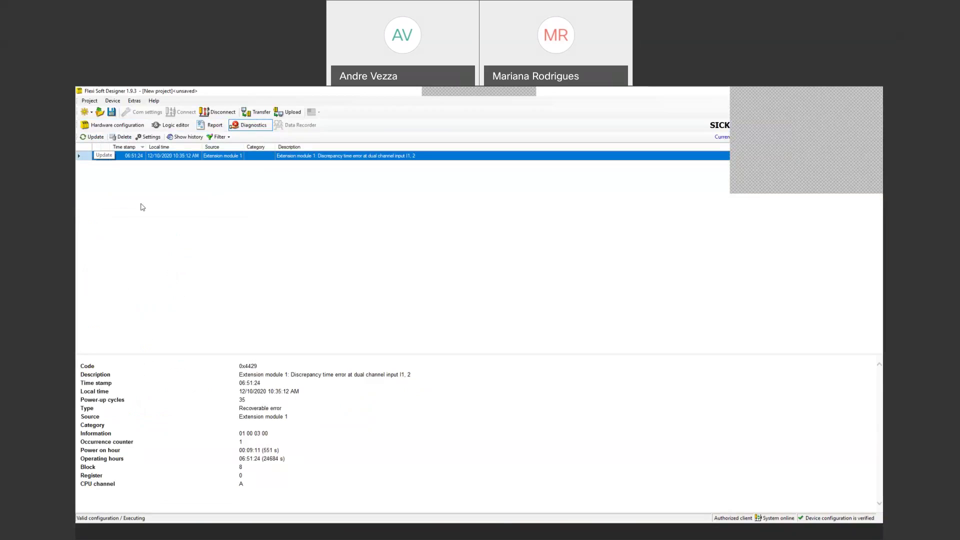
click(123, 137)
click(503, 340)
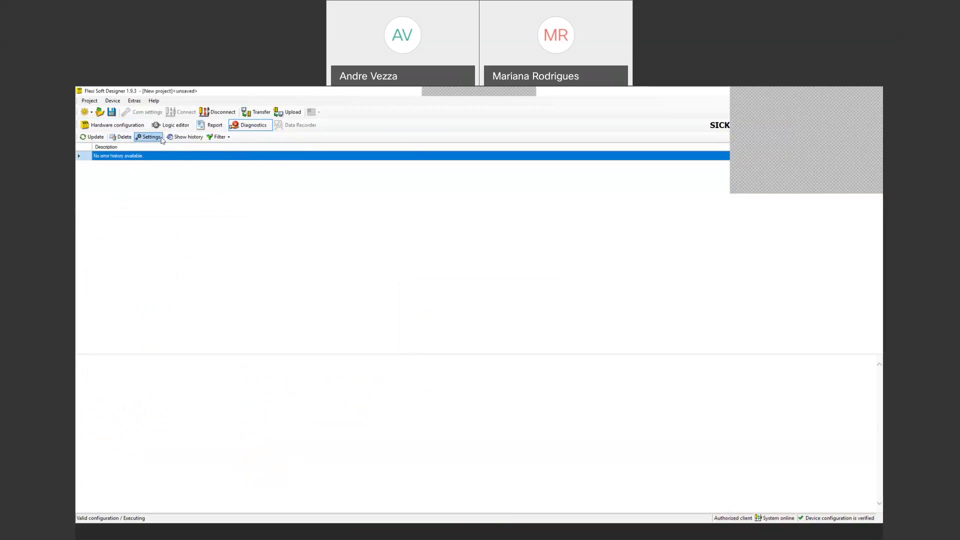
click(95, 137)
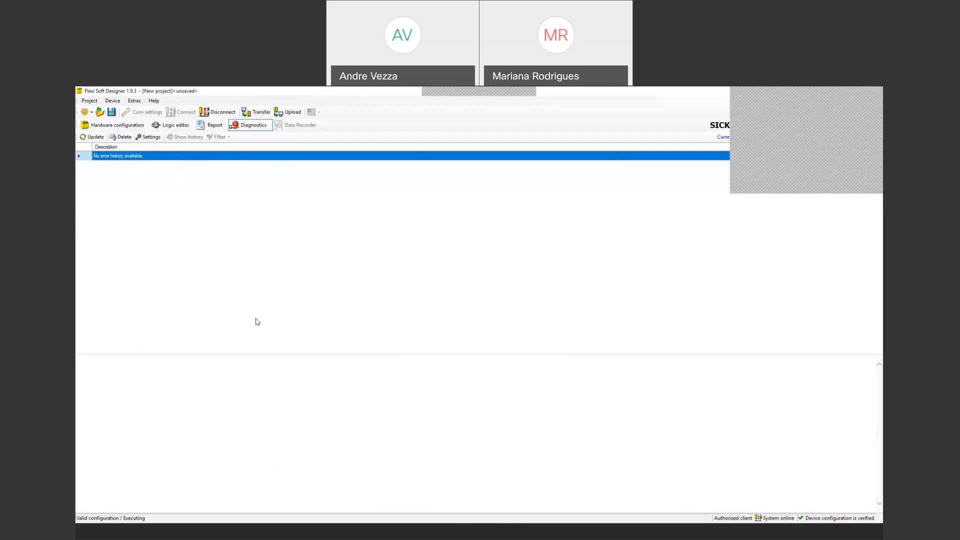
click(134, 126)
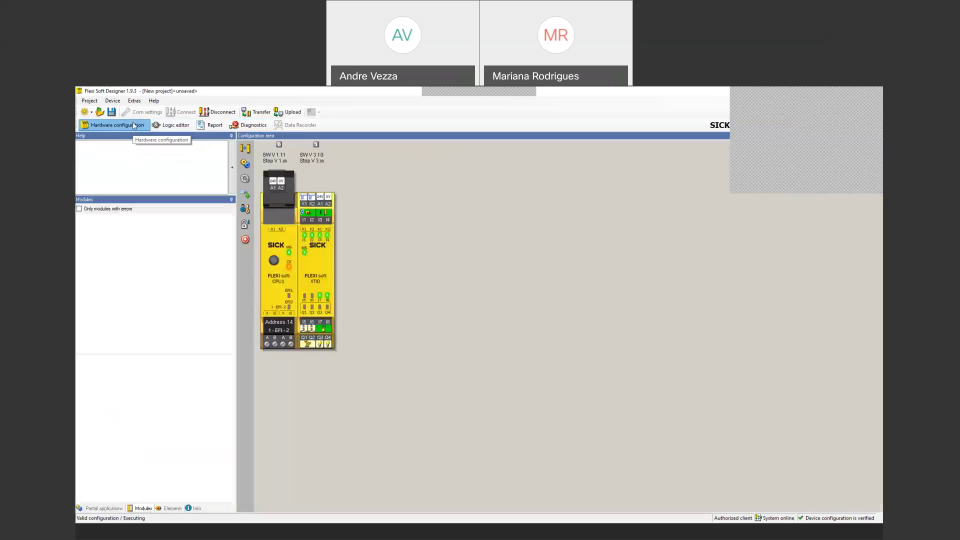